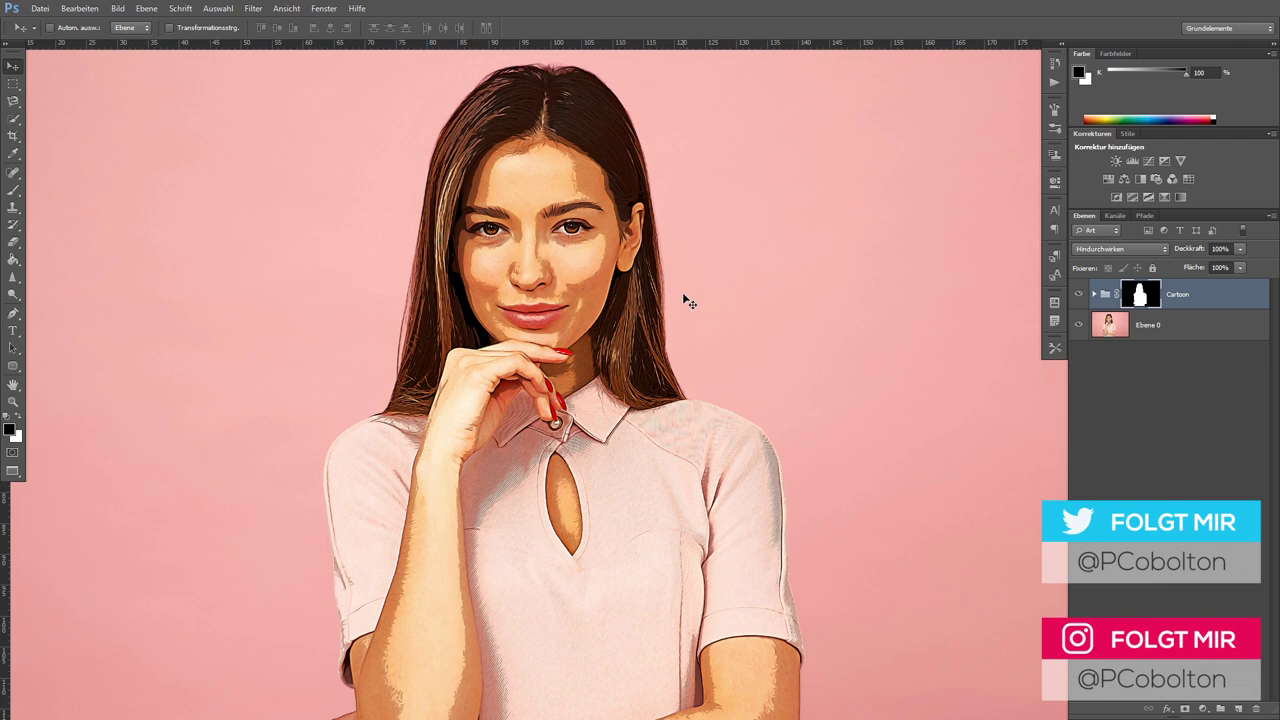
# - Compare against the original photo, then delete the Cartoon group
pyautogui.click(1078, 295)
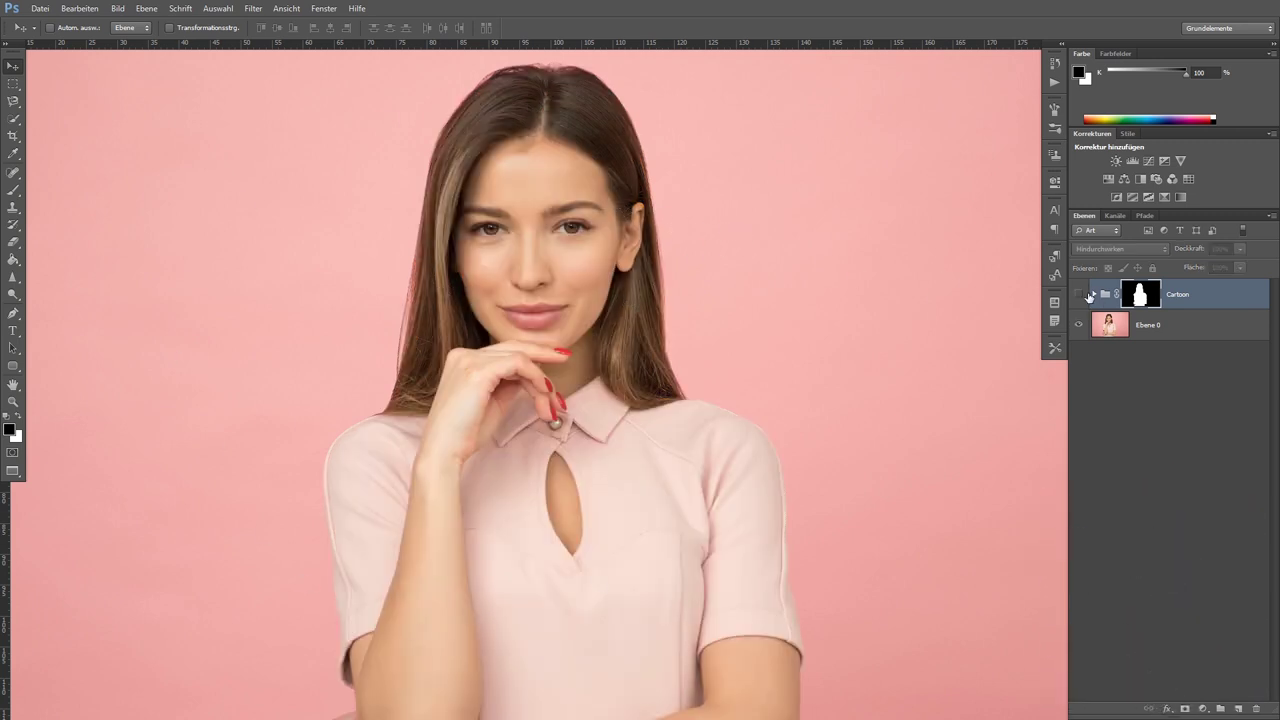
pyautogui.click(1078, 295)
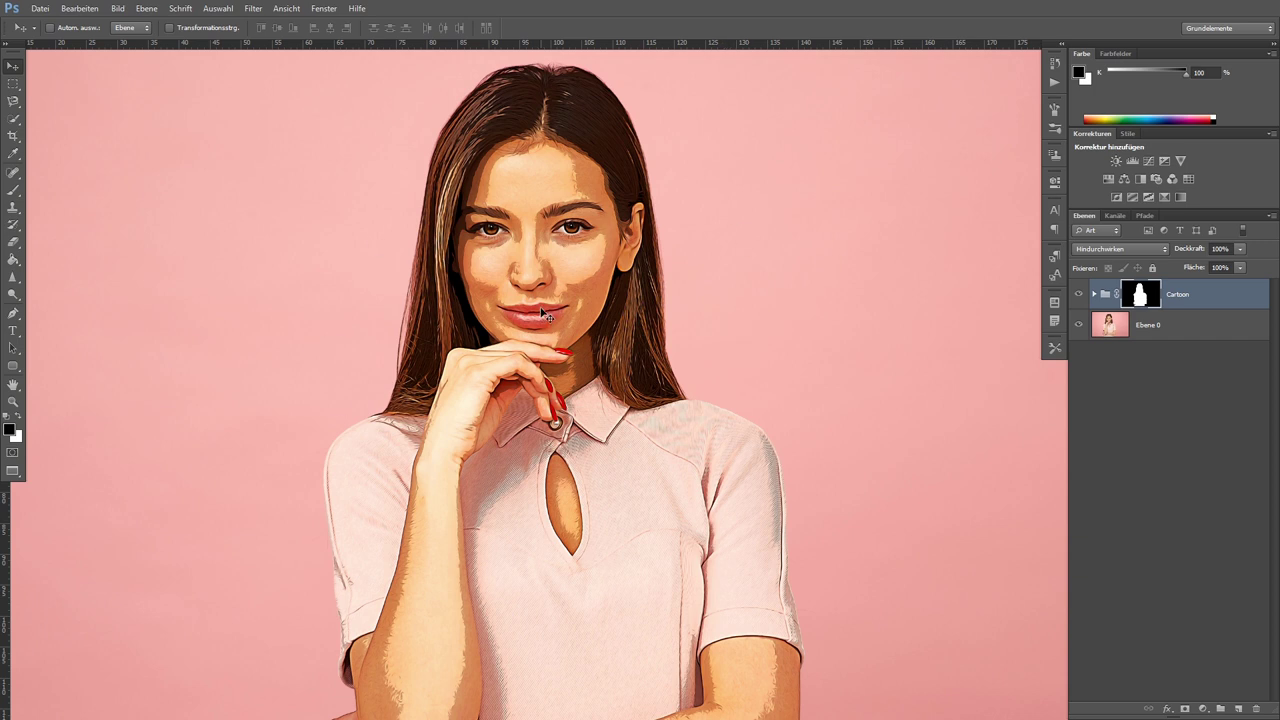
pyautogui.click(1201, 295)
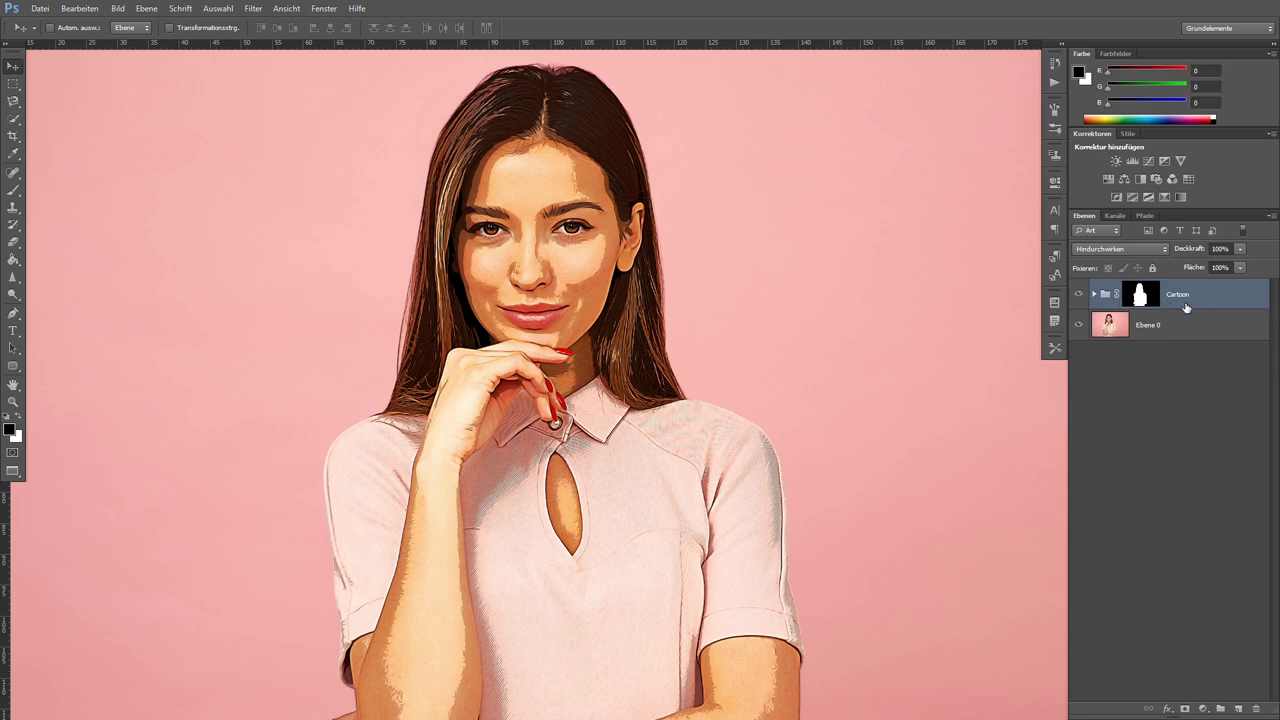
pyautogui.hotkey('ctrl', 'shift', 'e')
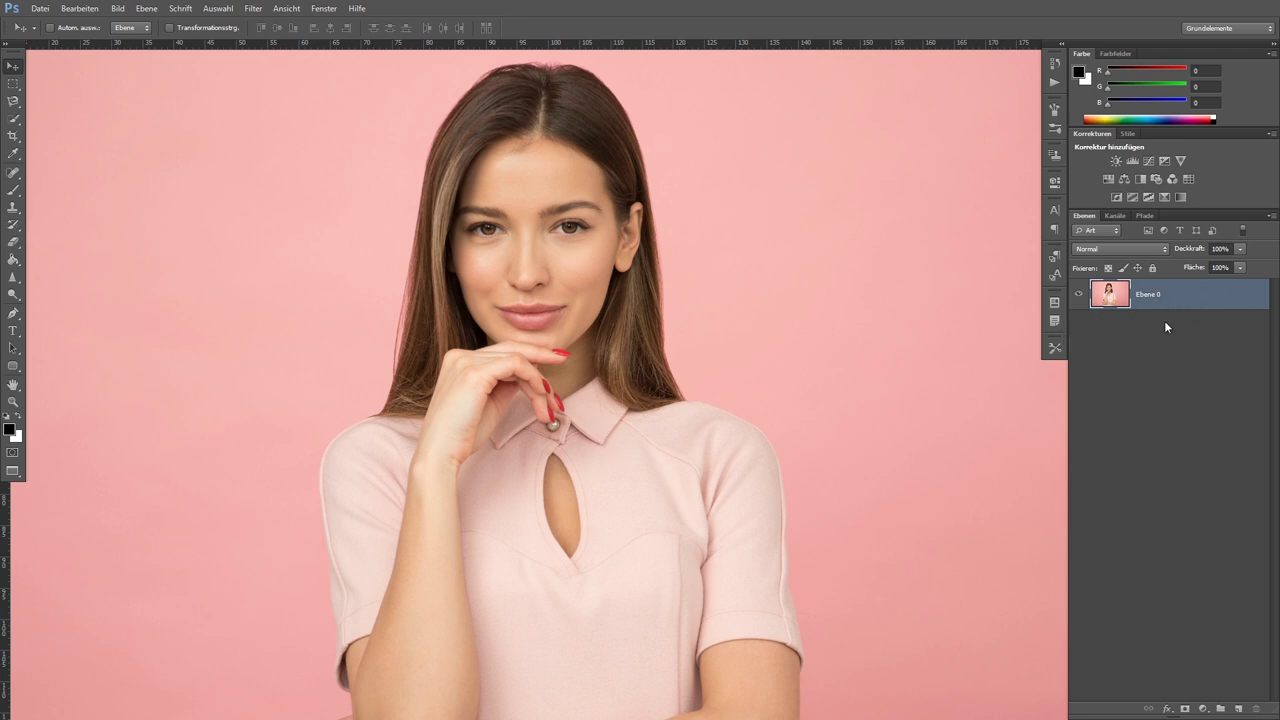
# - Duplicate Ebene 0 and convert the copy into a smart object
pyautogui.hotkey('ctrl', 'j')
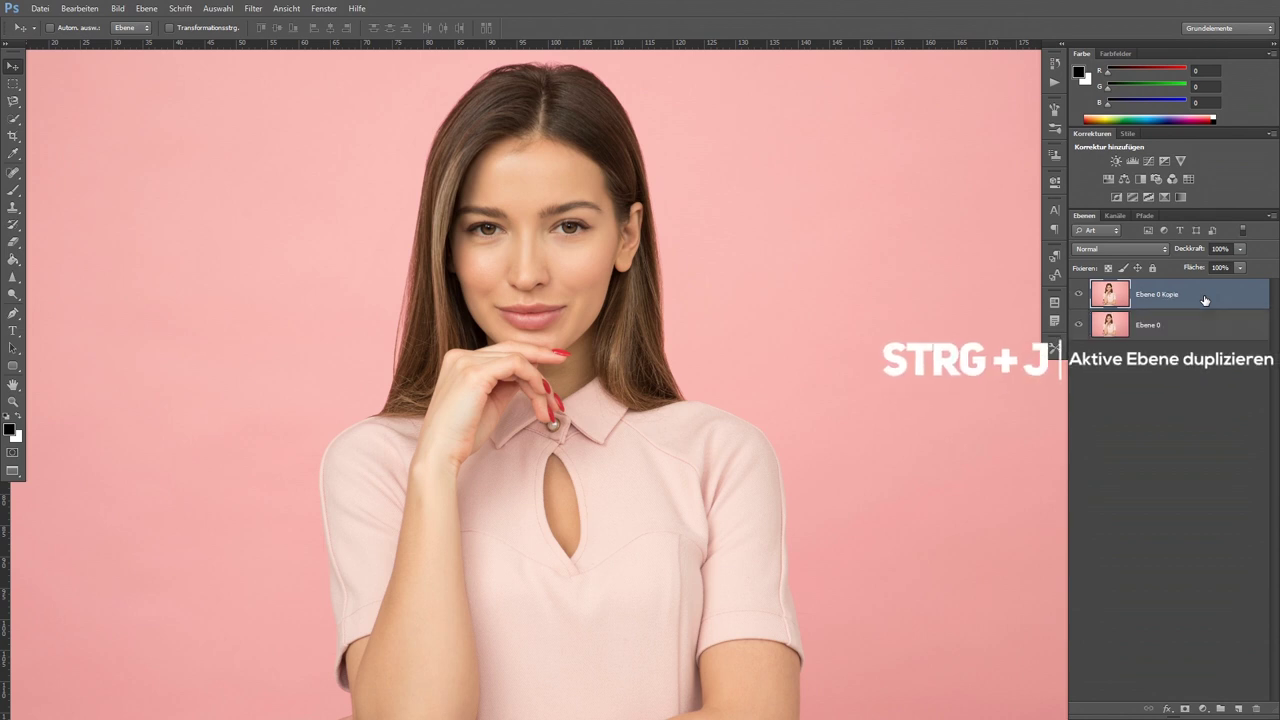
pyautogui.rightClick(1202, 294)
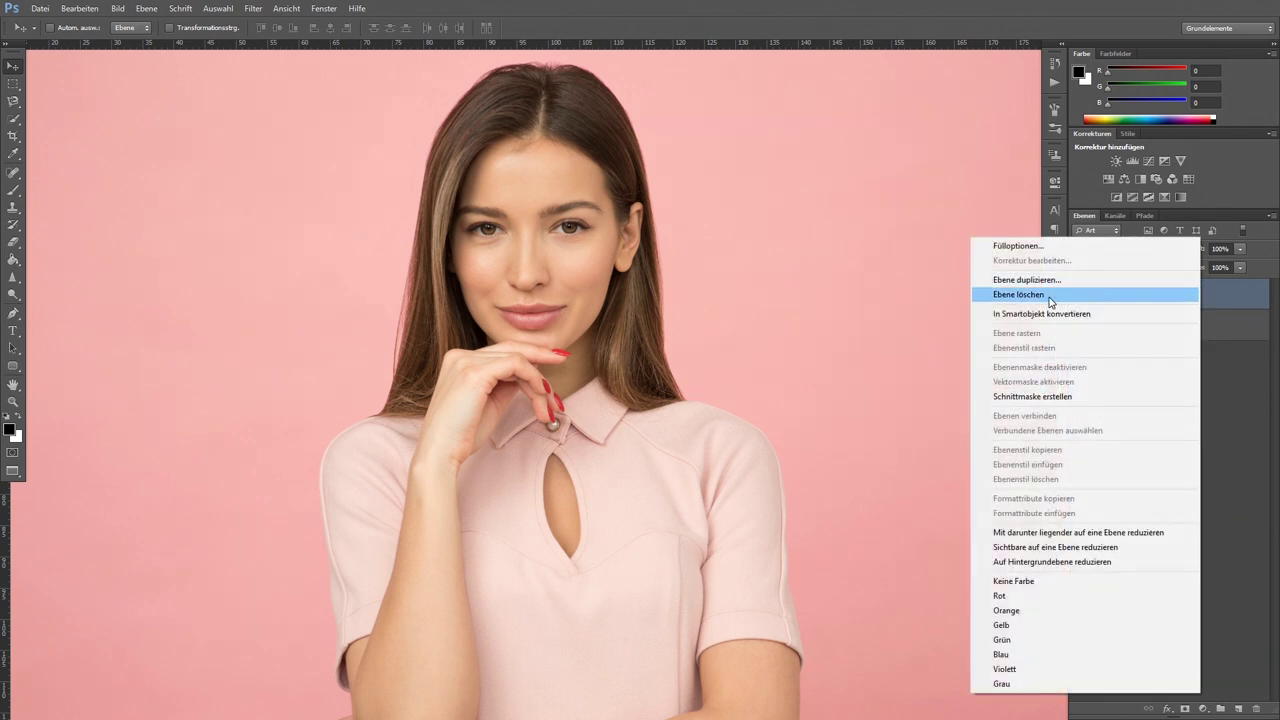
pyautogui.click(1058, 317)
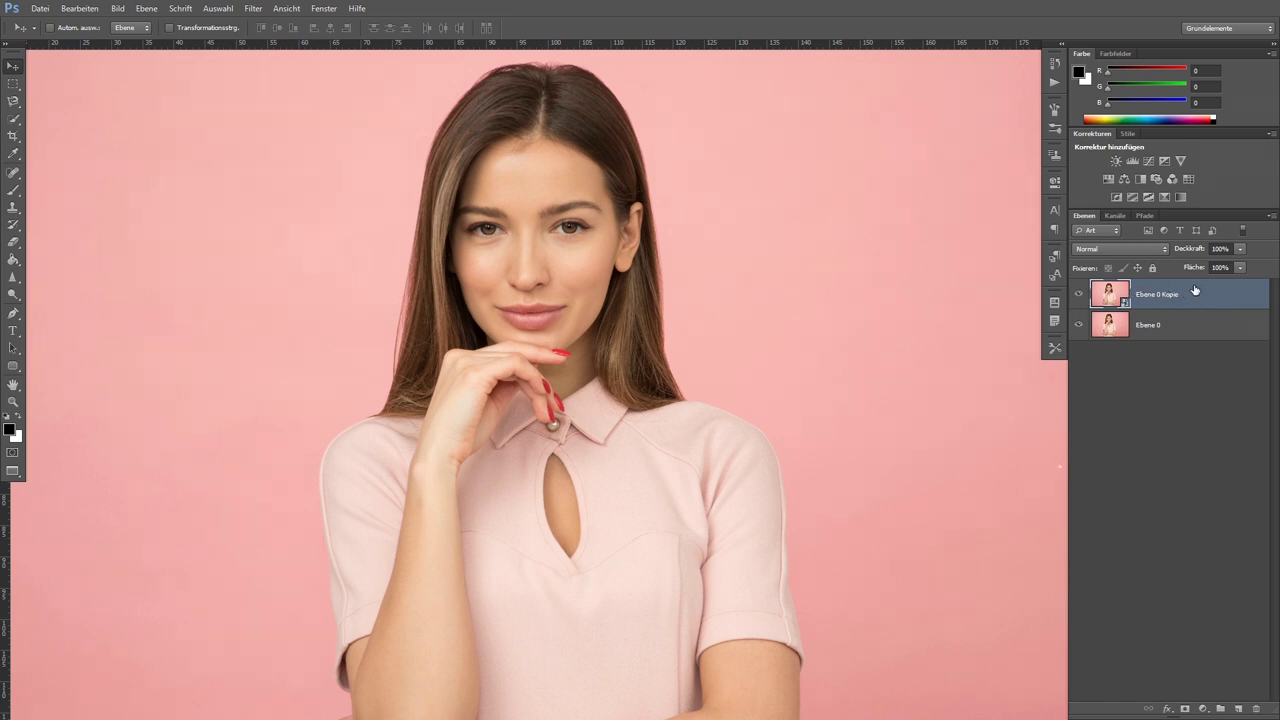
# - Create Ebene 0 Kopie 2 and 3, hide both, and select Ebene 0 Kopie
pyautogui.hotkey('ctrl', 'j')
pyautogui.hotkey('ctrl', 'j')
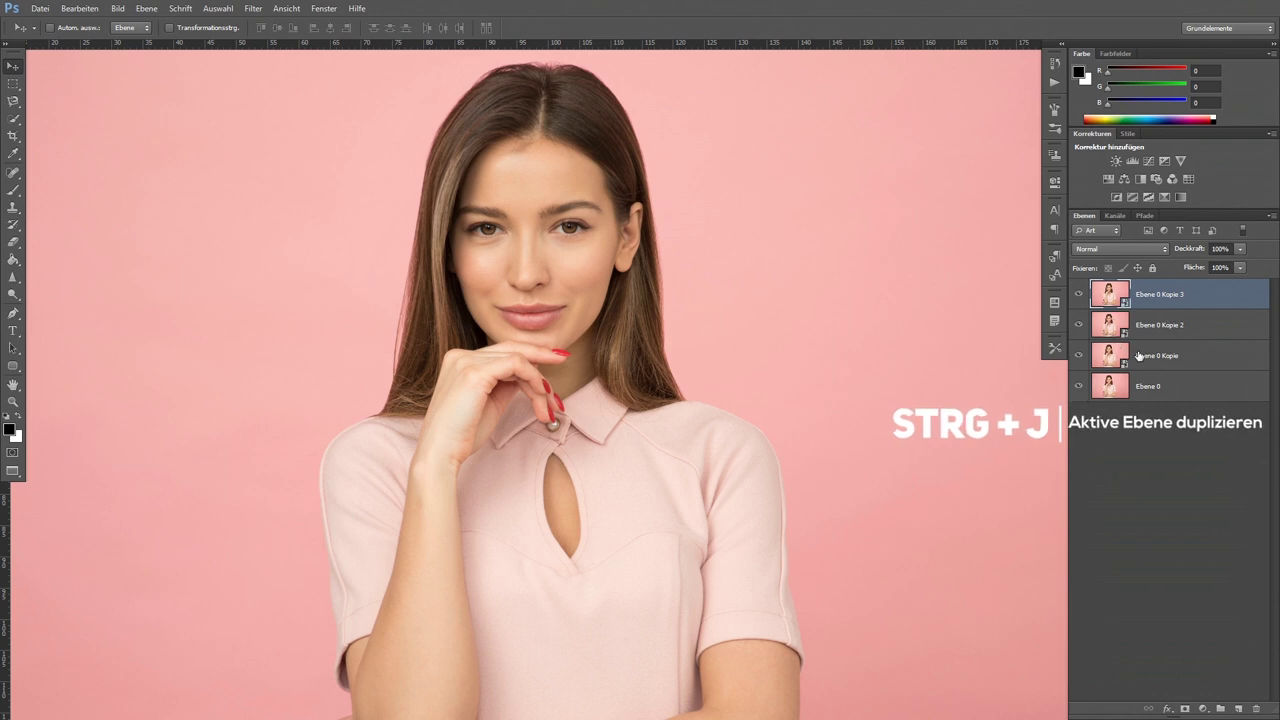
pyautogui.moveTo(1078, 294); pyautogui.dragTo(1078, 324)
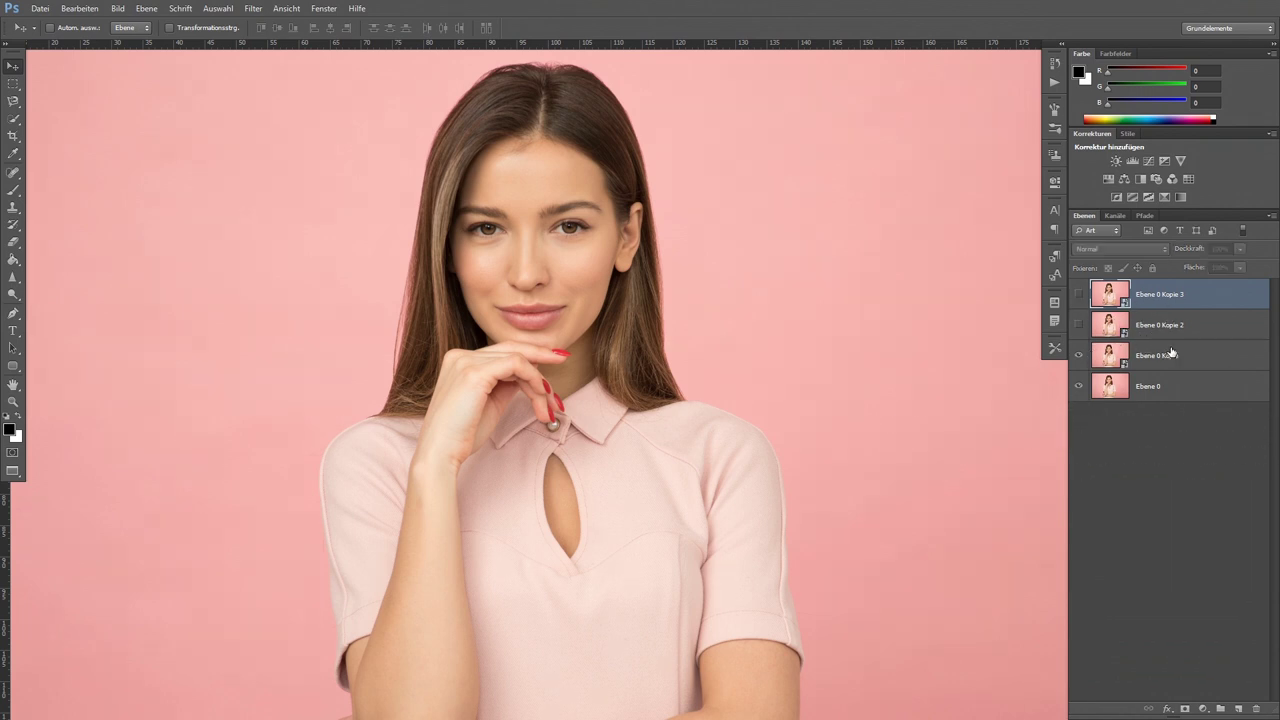
pyautogui.click(1160, 355)
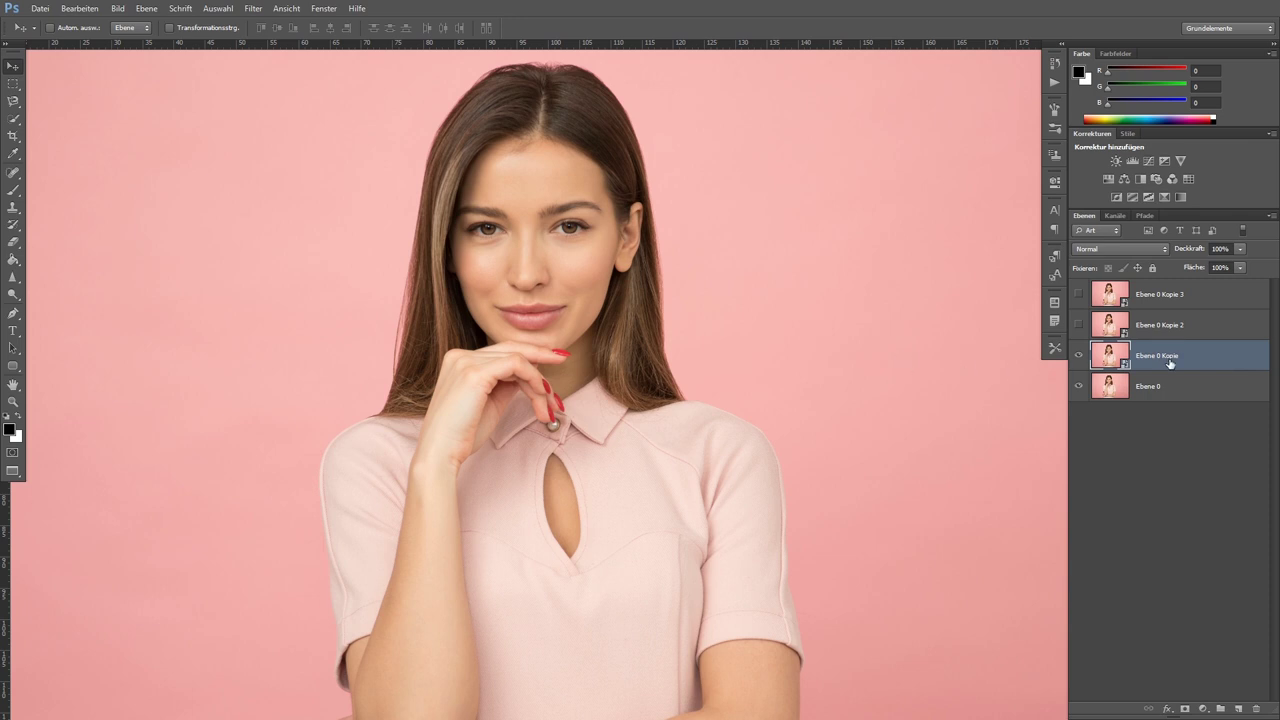
pyautogui.click(255, 10)
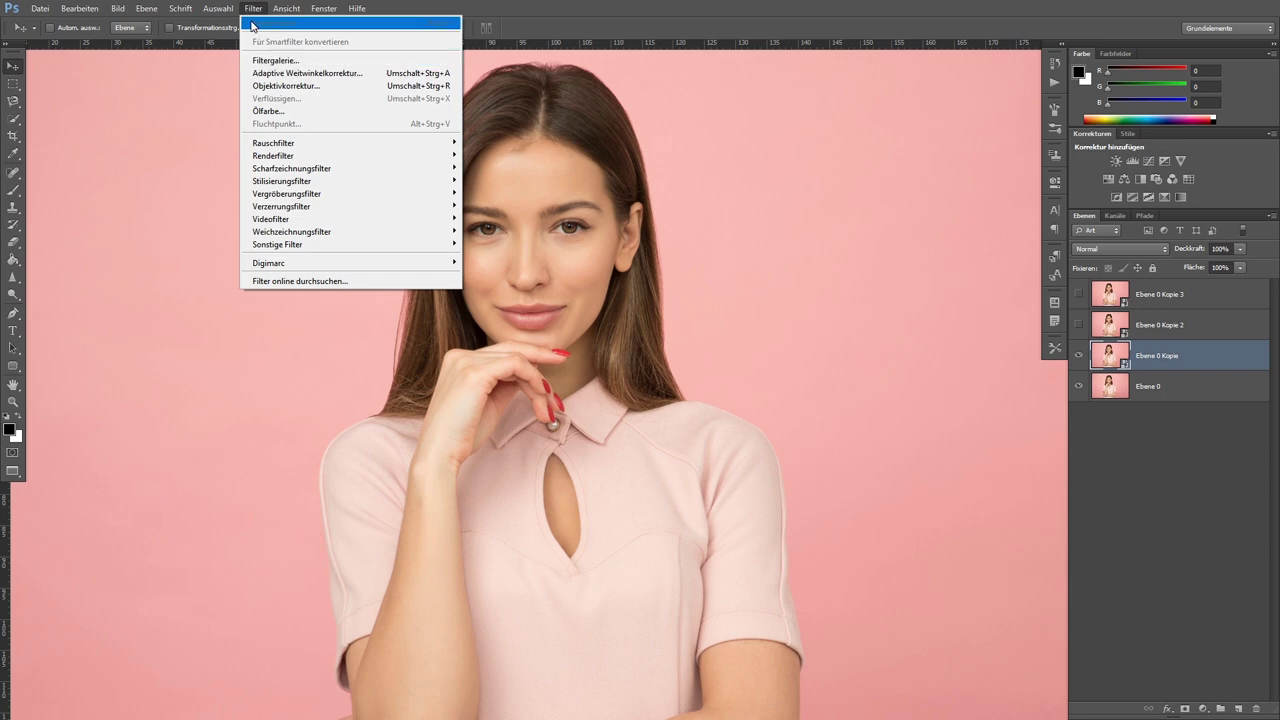
# - Apply Filtergalerie Tontrennung & Kantenbetonung with Kantenstärke 0, Kantendeckkraft 0 and Tontrennung 1
pyautogui.click(280, 64)
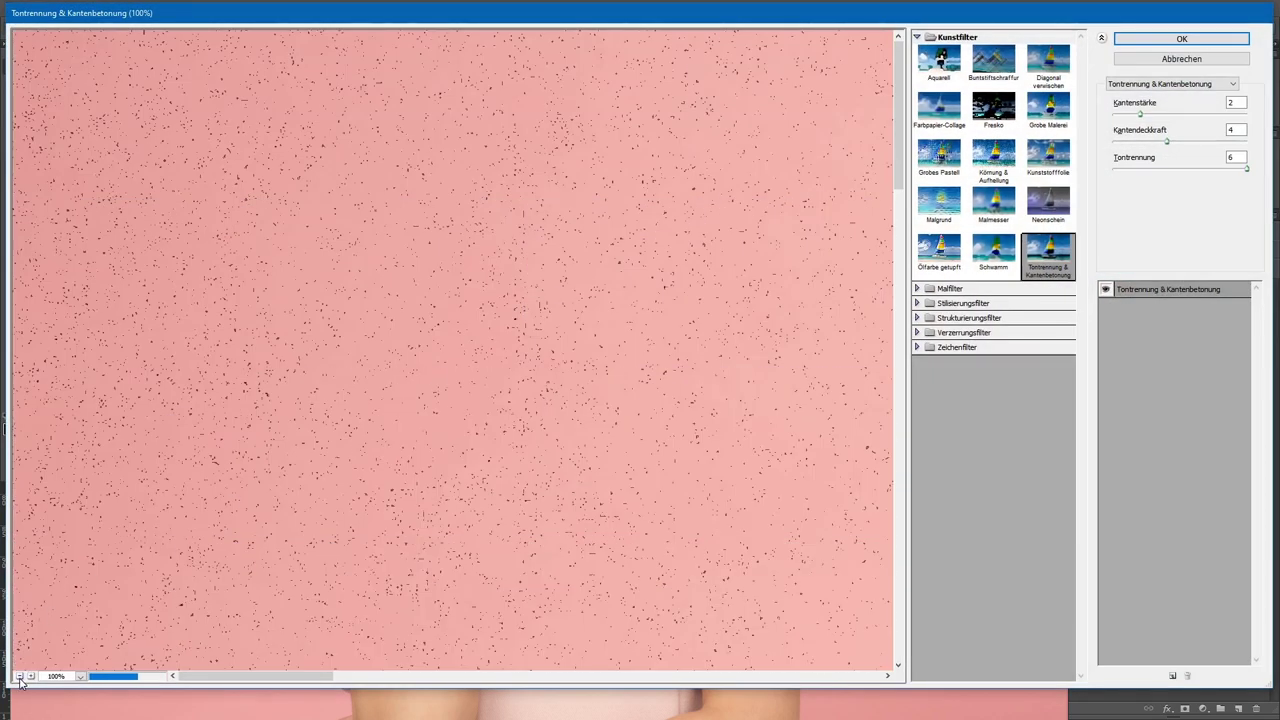
pyautogui.click(19, 676)
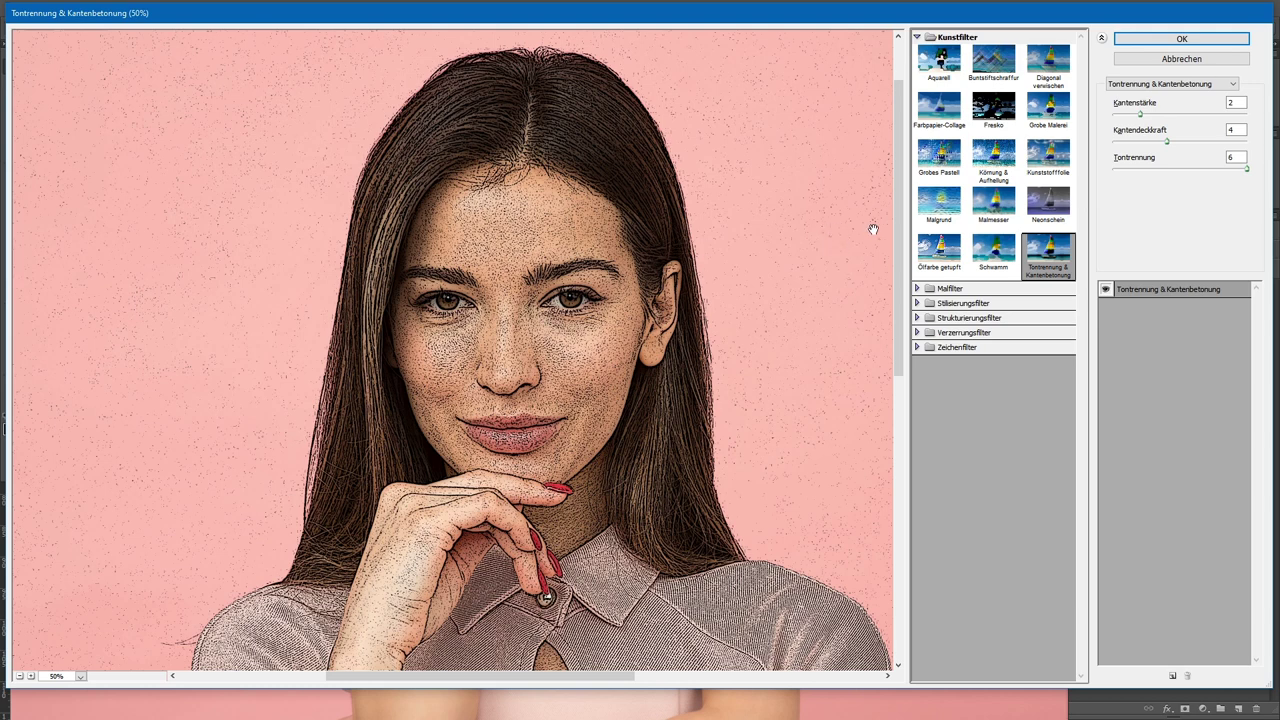
pyautogui.click(1138, 116)
pyautogui.moveTo(1137, 116)
pyautogui.mouseDown()
pyautogui.moveTo(1114, 116)
pyautogui.moveTo(1147, 143)
pyautogui.moveTo(1110, 149)
pyautogui.mouseUp()
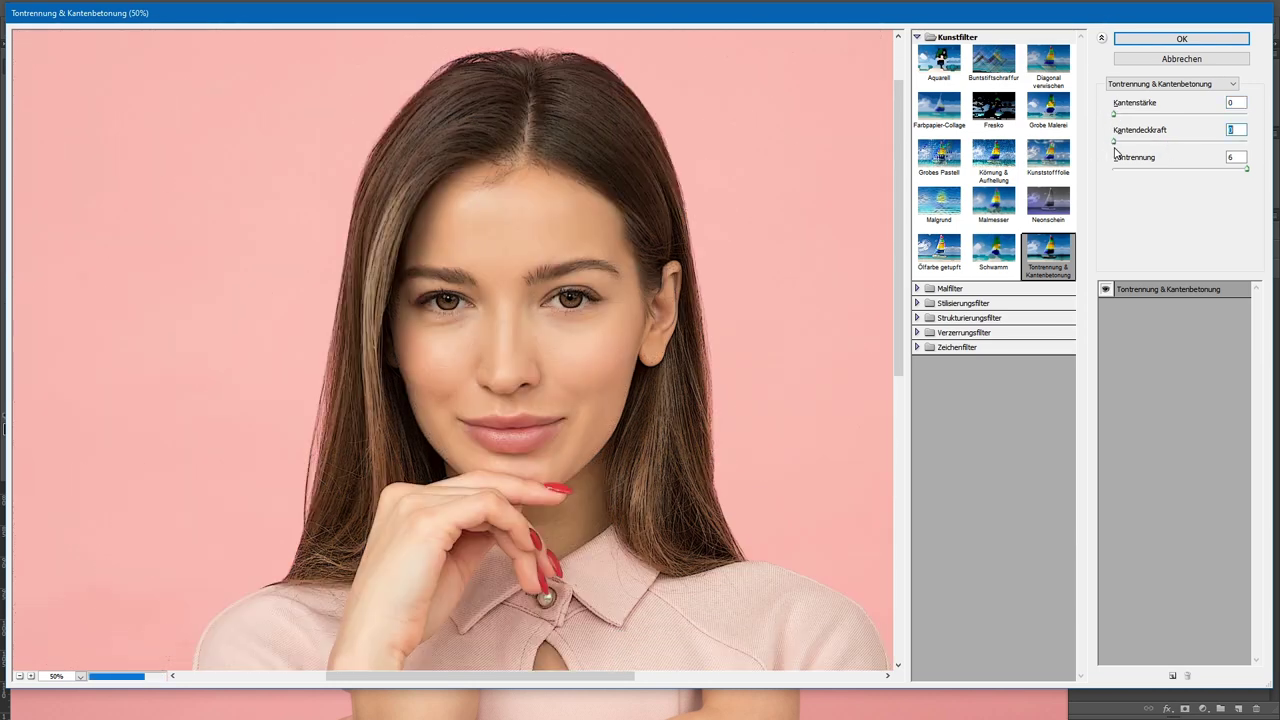
pyautogui.moveTo(1240, 168); pyautogui.dragTo(1140, 171)
pyautogui.moveTo(650, 352); pyautogui.dragTo(622, 330)
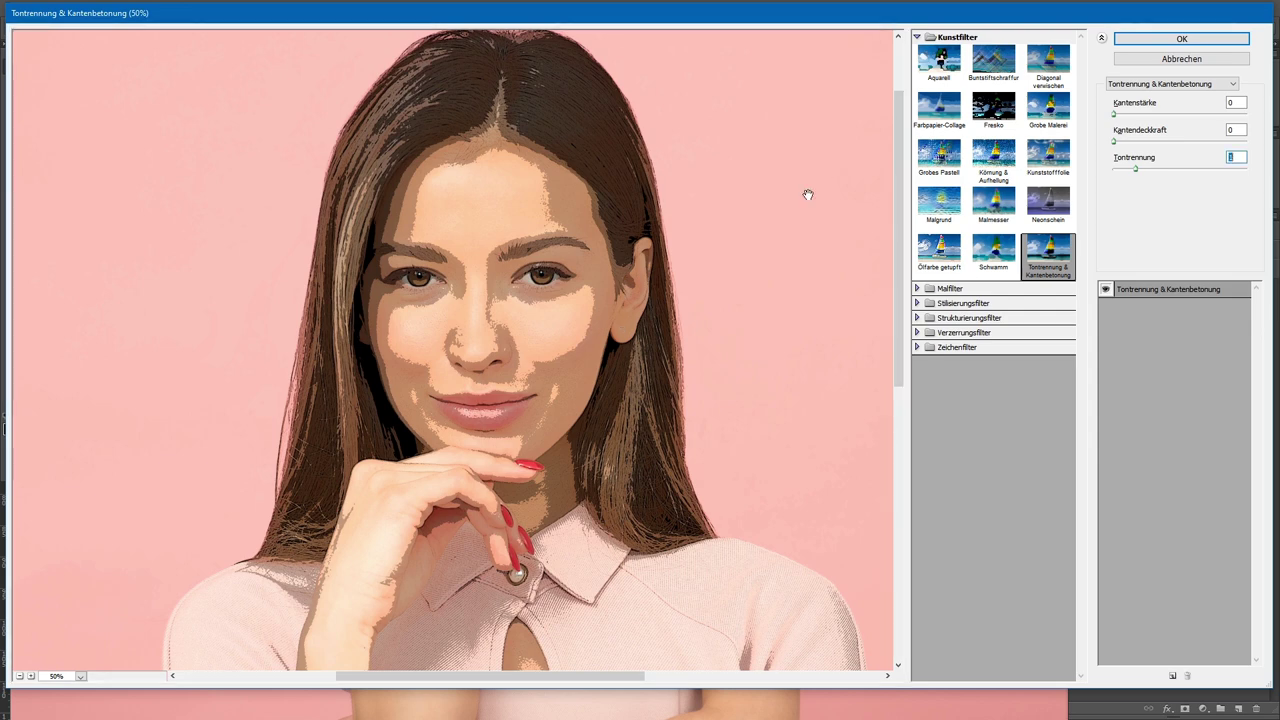
pyautogui.click(1137, 172)
pyautogui.moveTo(1136, 172); pyautogui.dragTo(1151, 171)
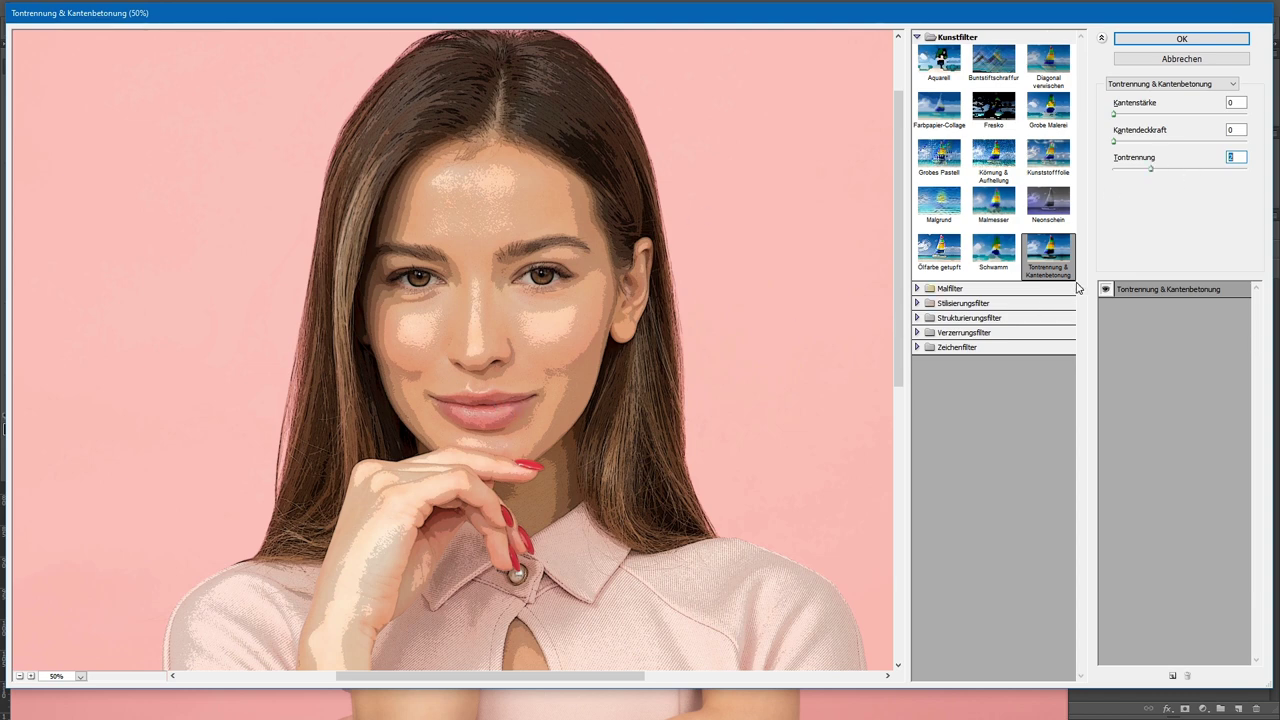
pyautogui.moveTo(1149, 174); pyautogui.dragTo(1135, 172)
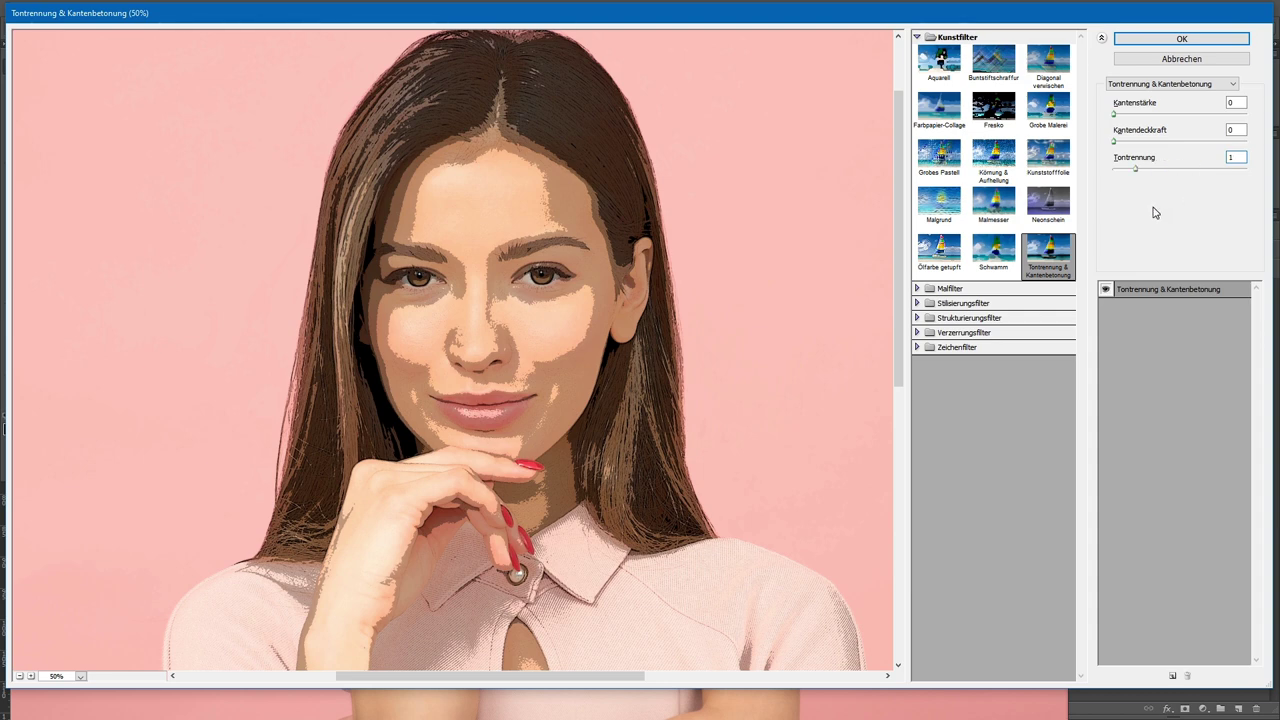
pyautogui.click(1156, 40)
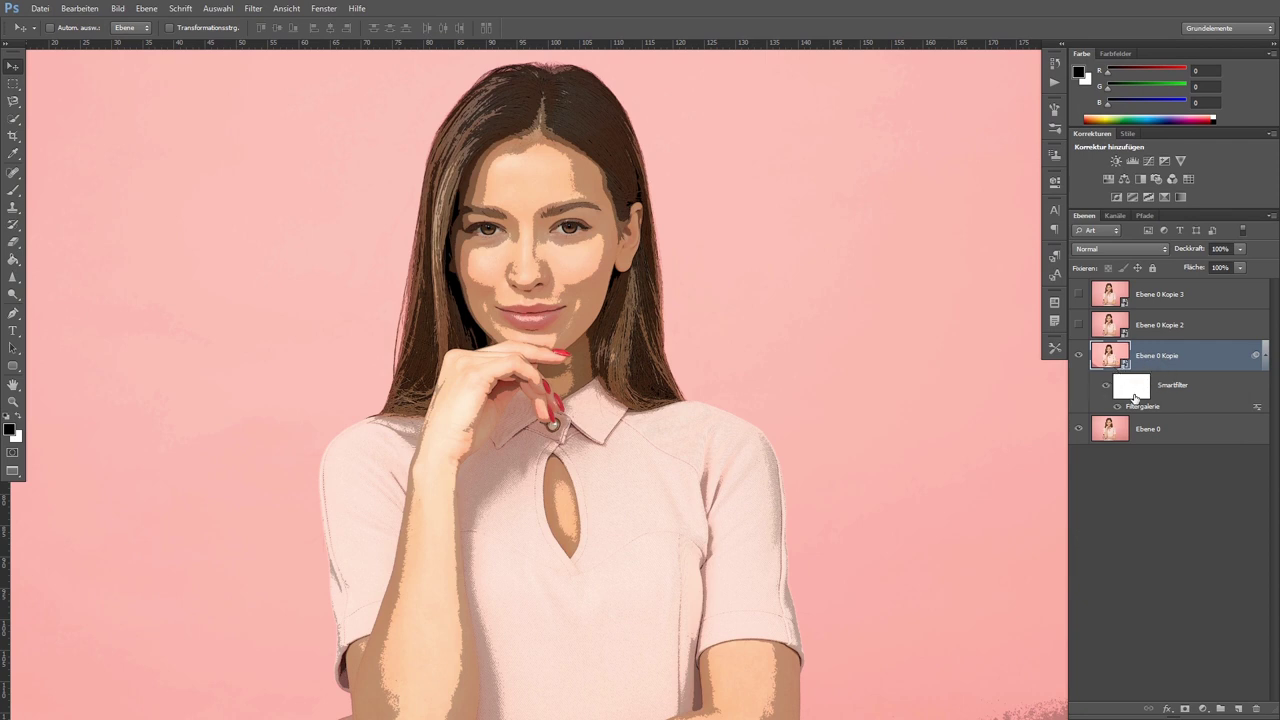
# - Toggle the Filtergalerie smart filter to compare, and review its settings without changes
pyautogui.click(1105, 388)
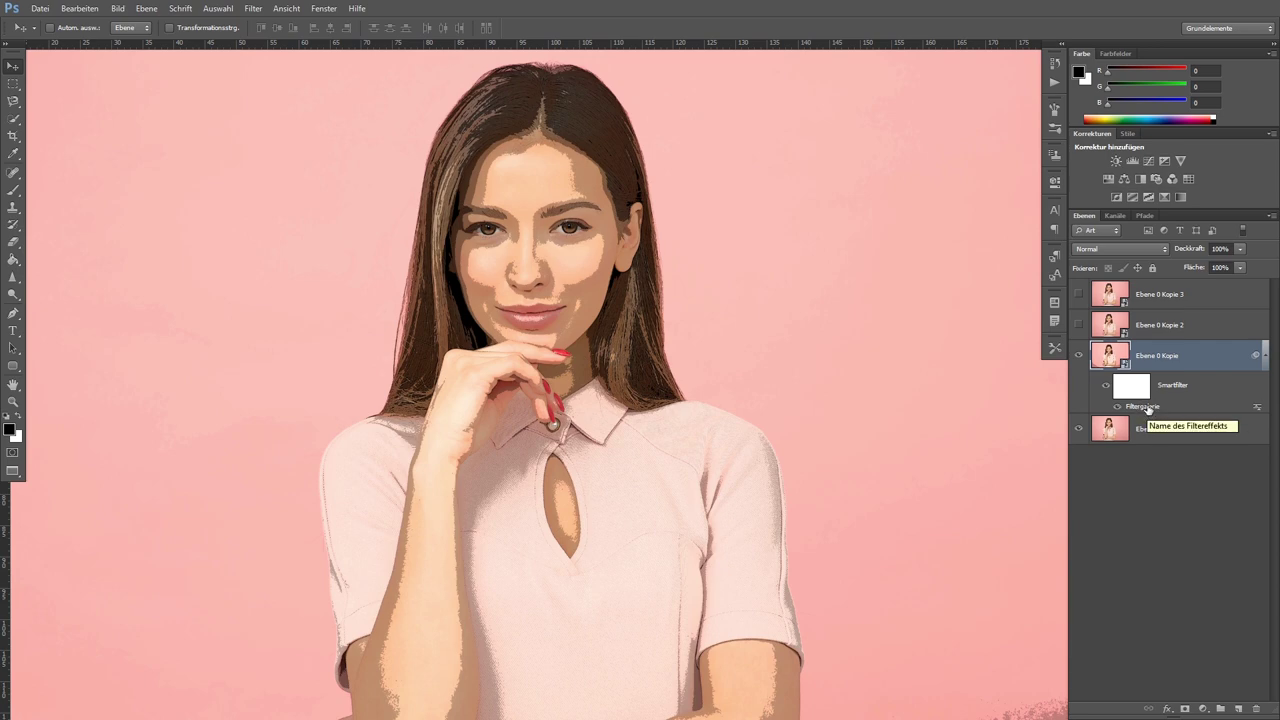
pyautogui.doubleClick(1143, 407)
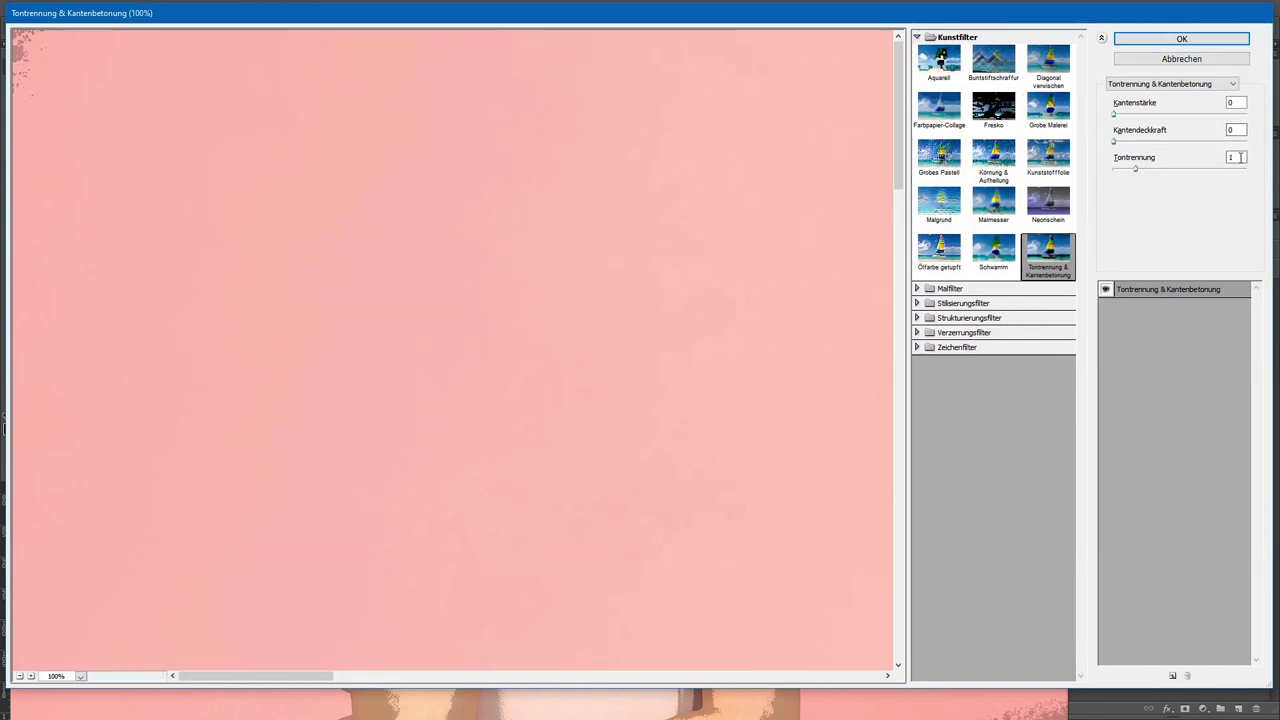
pyautogui.click(1199, 61)
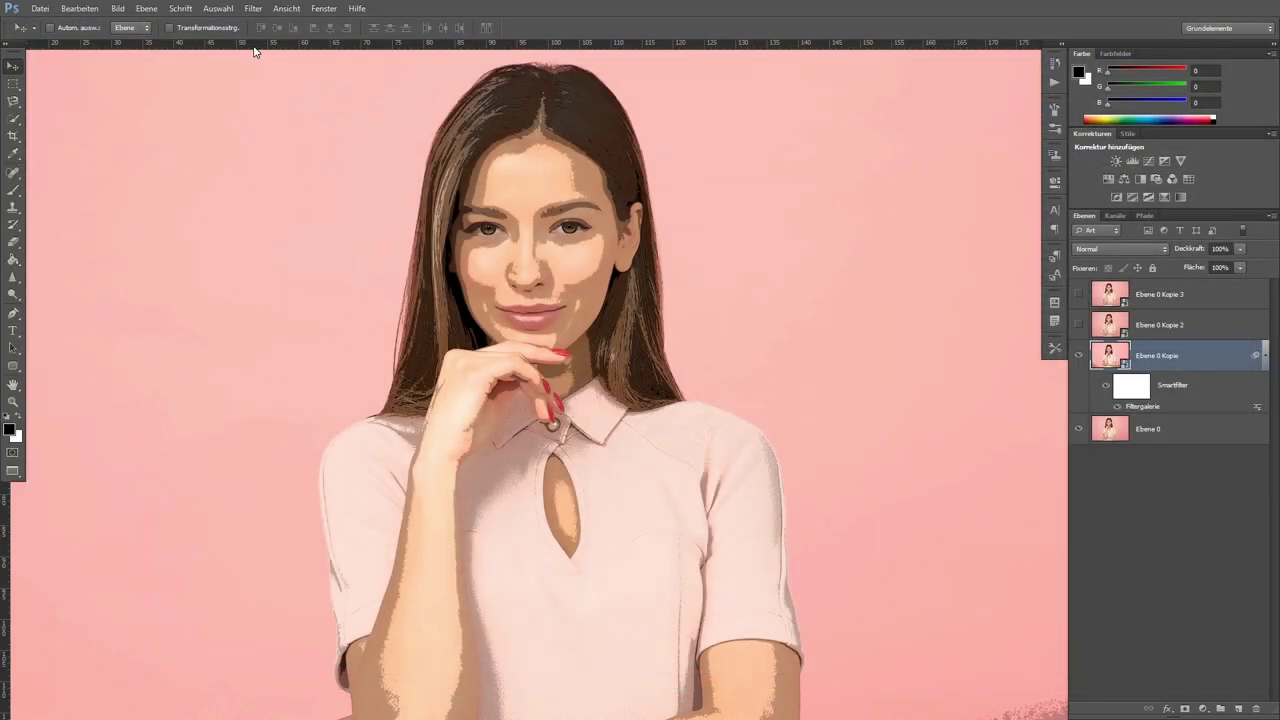
pyautogui.click(253, 8)
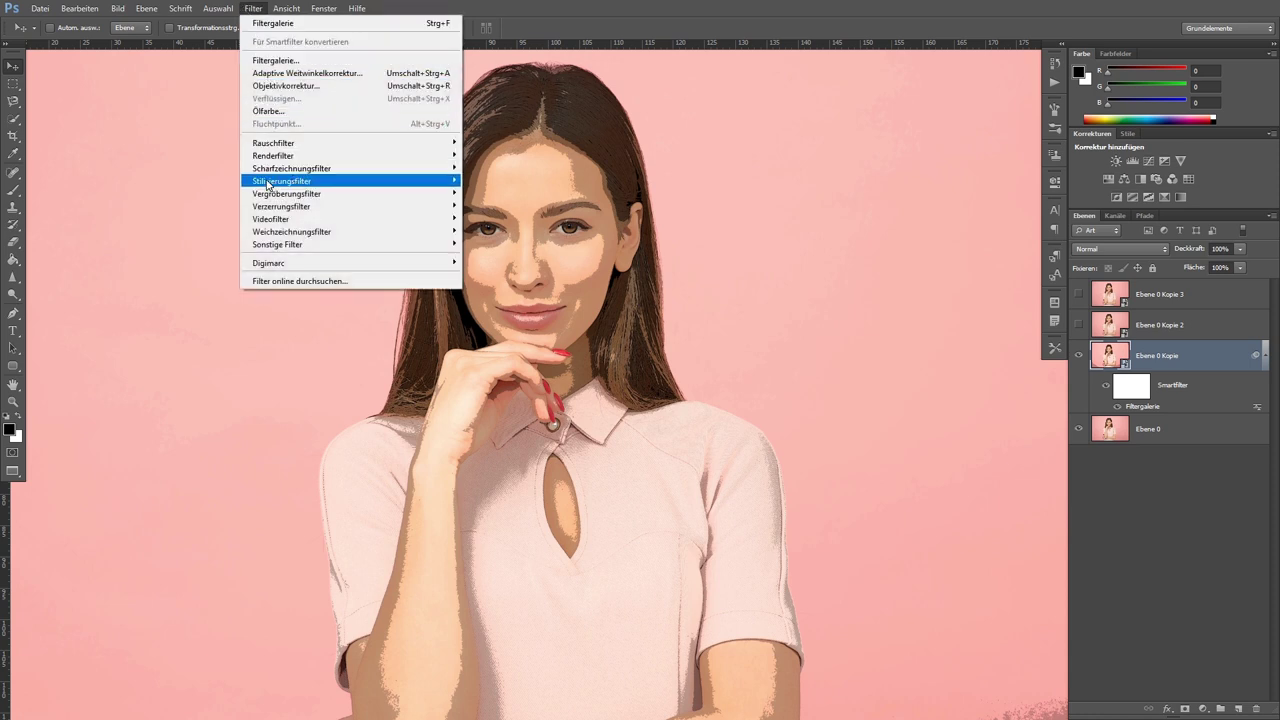
pyautogui.moveTo(292, 168)
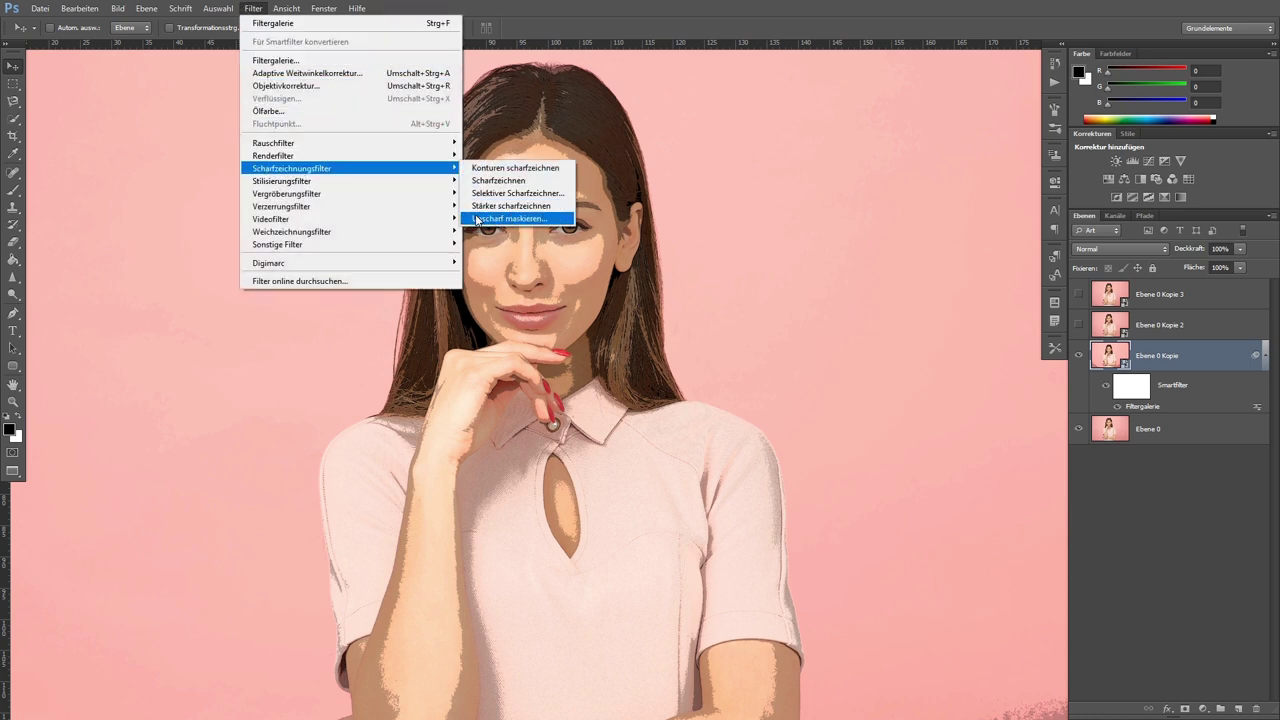
# - Add Unscharf maskieren at about 90% Stärke and Schwellenwert 15
pyautogui.click(522, 220)
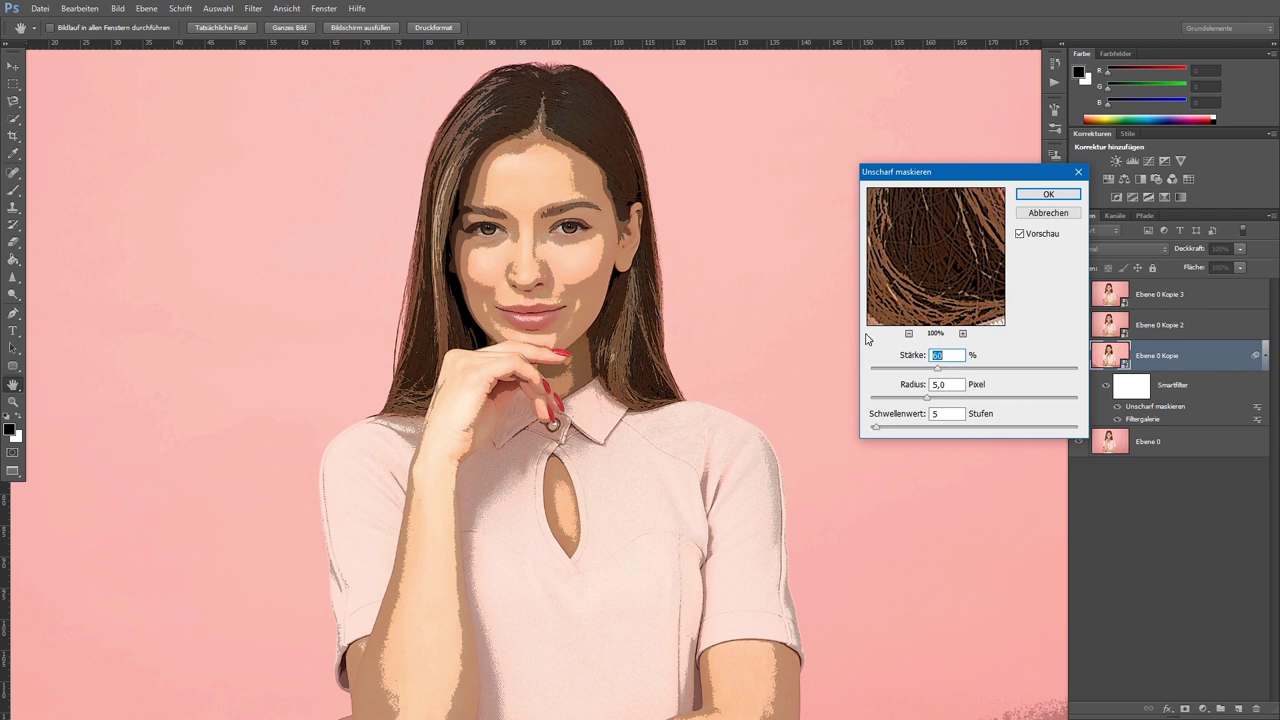
pyautogui.moveTo(940, 372); pyautogui.dragTo(973, 372)
pyautogui.moveTo(880, 428); pyautogui.dragTo(888, 428)
pyautogui.click(1030, 196)
# - Zoom in and out to inspect the sharpened posterized portrait
pyautogui.scroll(3, 513, 192)
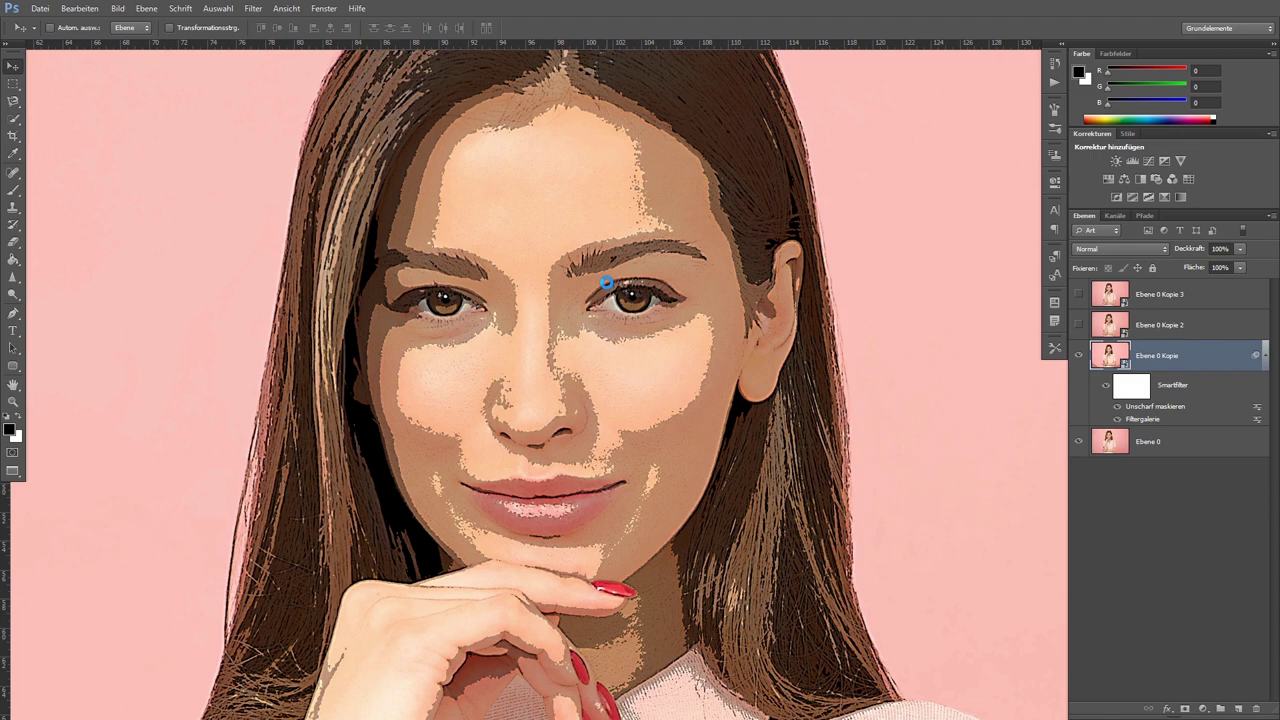
pyautogui.scroll(-3, 606, 284)
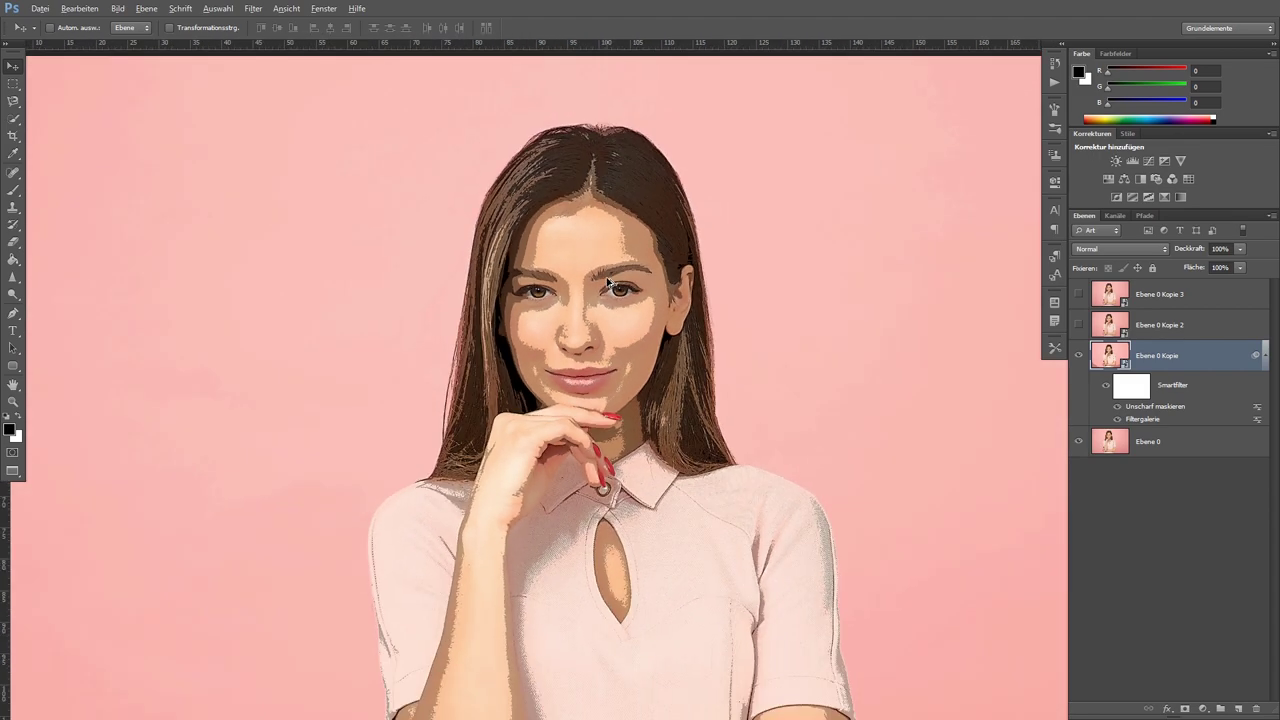
pyautogui.scroll(2, 740, 418)
pyautogui.scroll(-1, 730, 410)
pyautogui.press('alt')
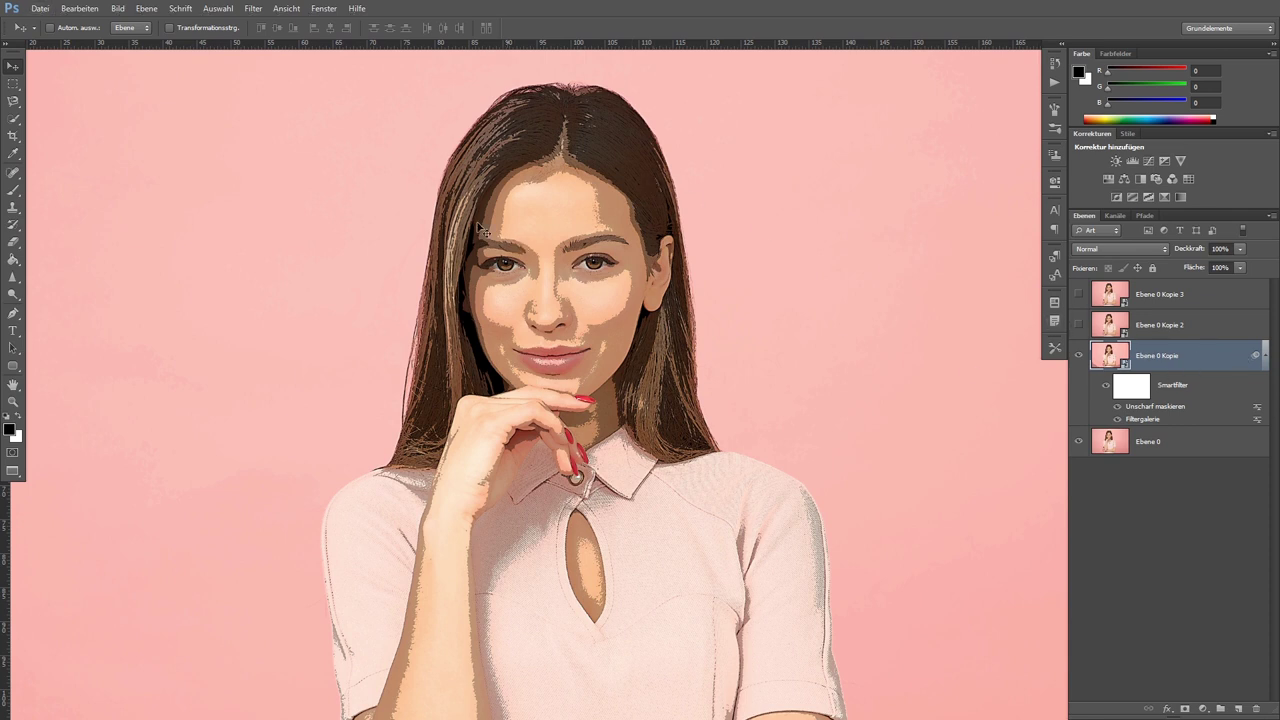
pyautogui.click(253, 8)
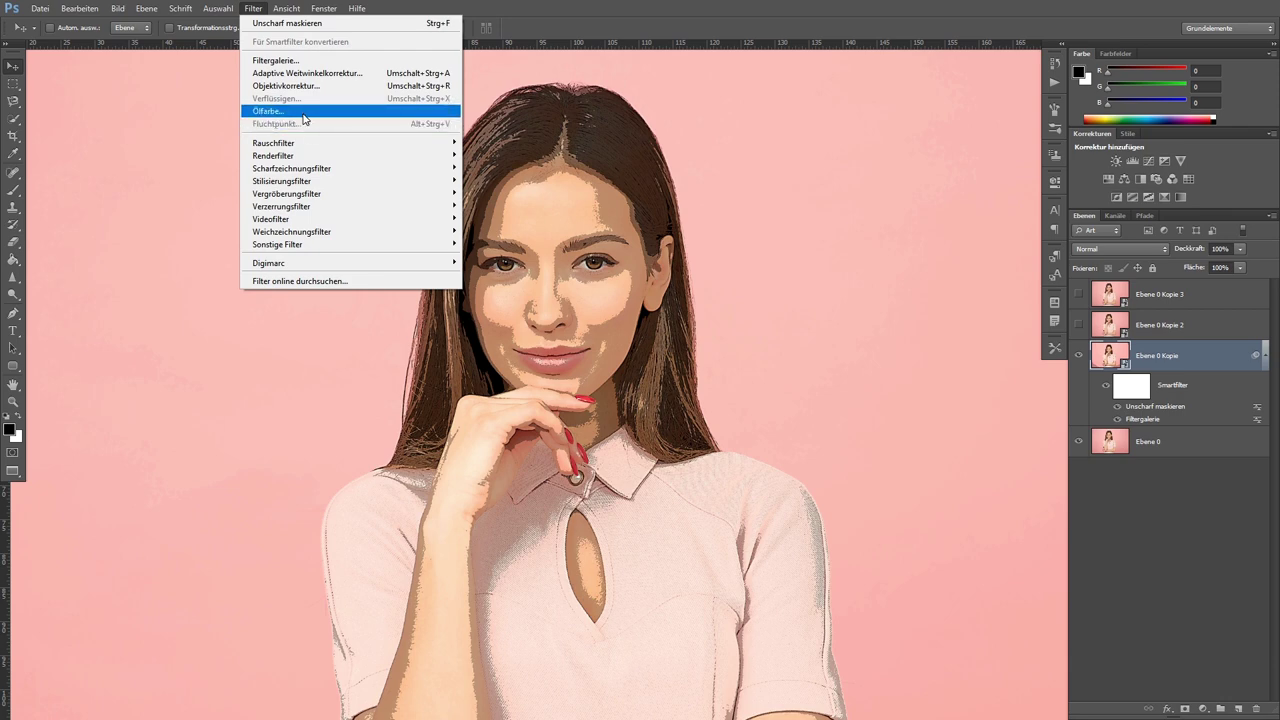
# - Apply Ölfarbe with Reinheit 3, Skalieren 0,1, and Borstendetails, Winkelrichtung, Glanzstärke at 0
pyautogui.click(306, 118)
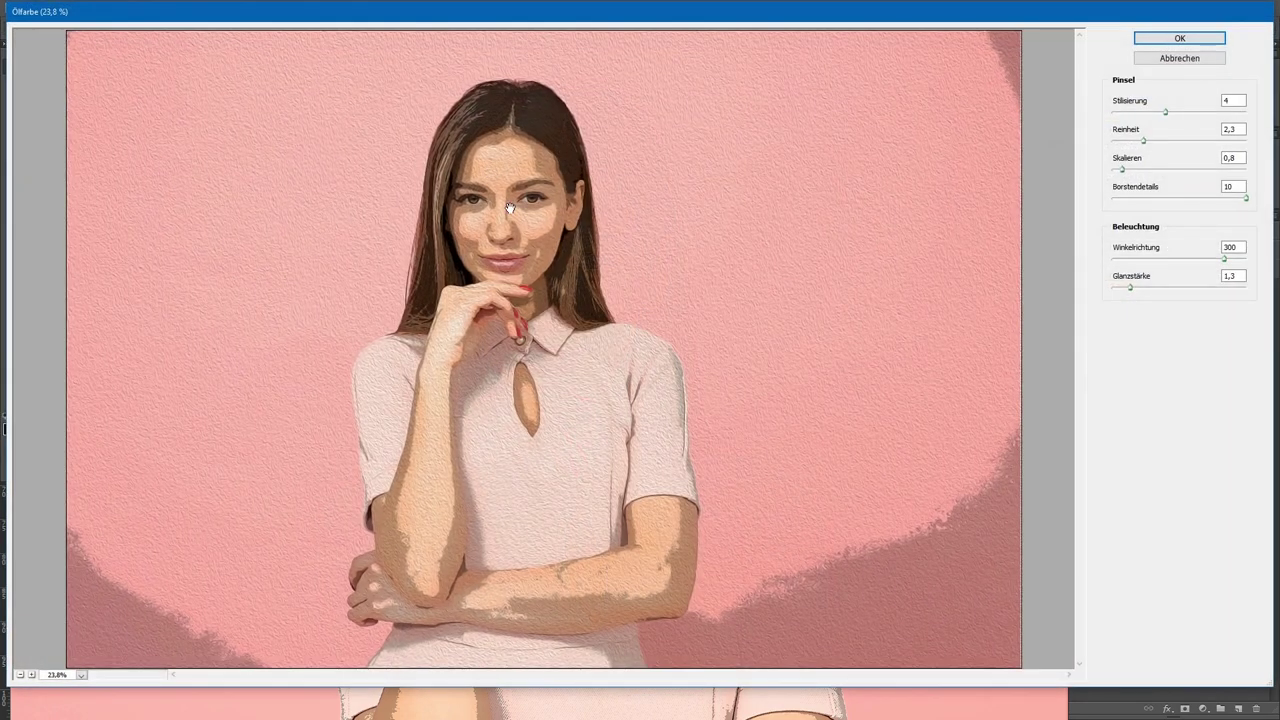
pyautogui.click(1224, 102)
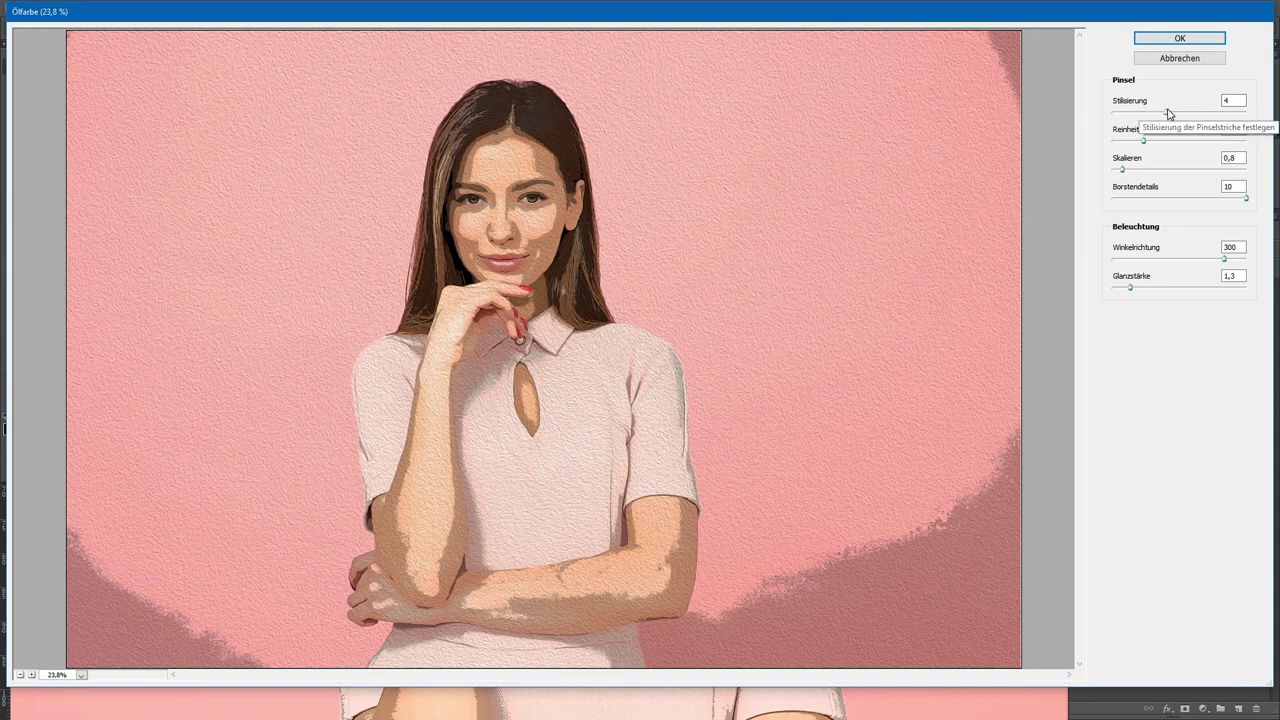
pyautogui.press('Tab')
pyautogui.write('3')
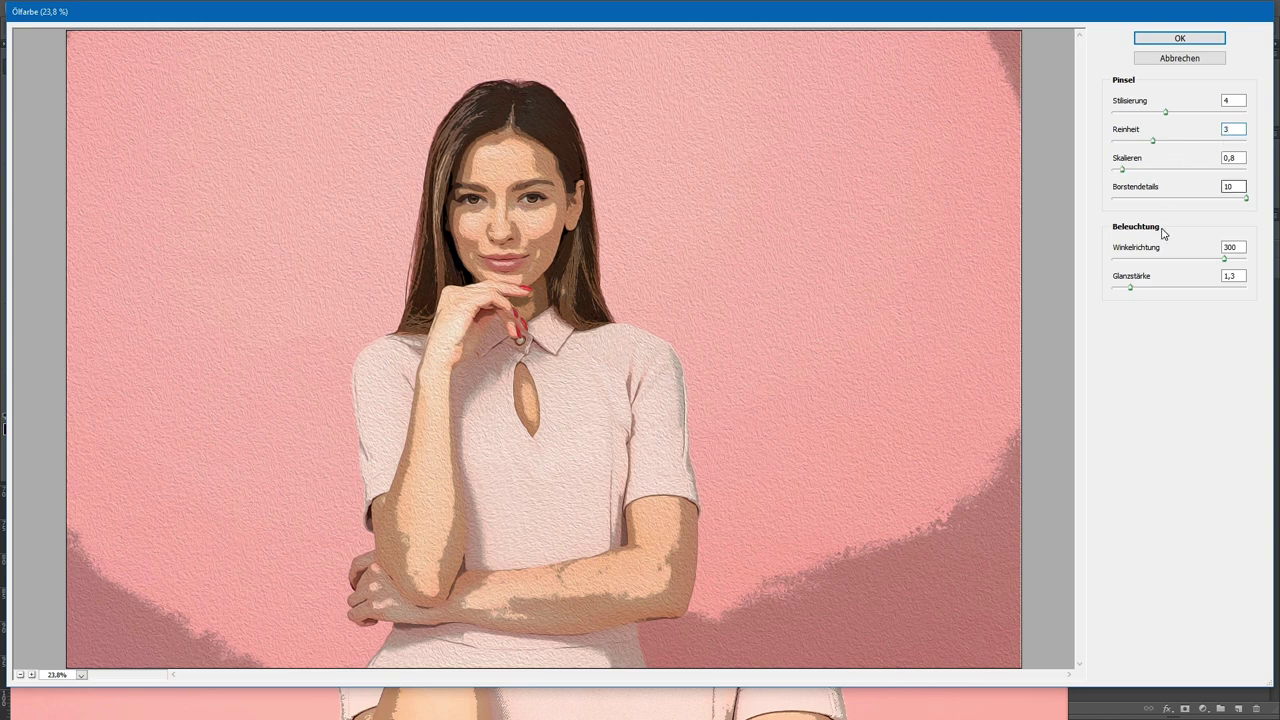
pyautogui.moveTo(1124, 176); pyautogui.dragTo(1085, 180)
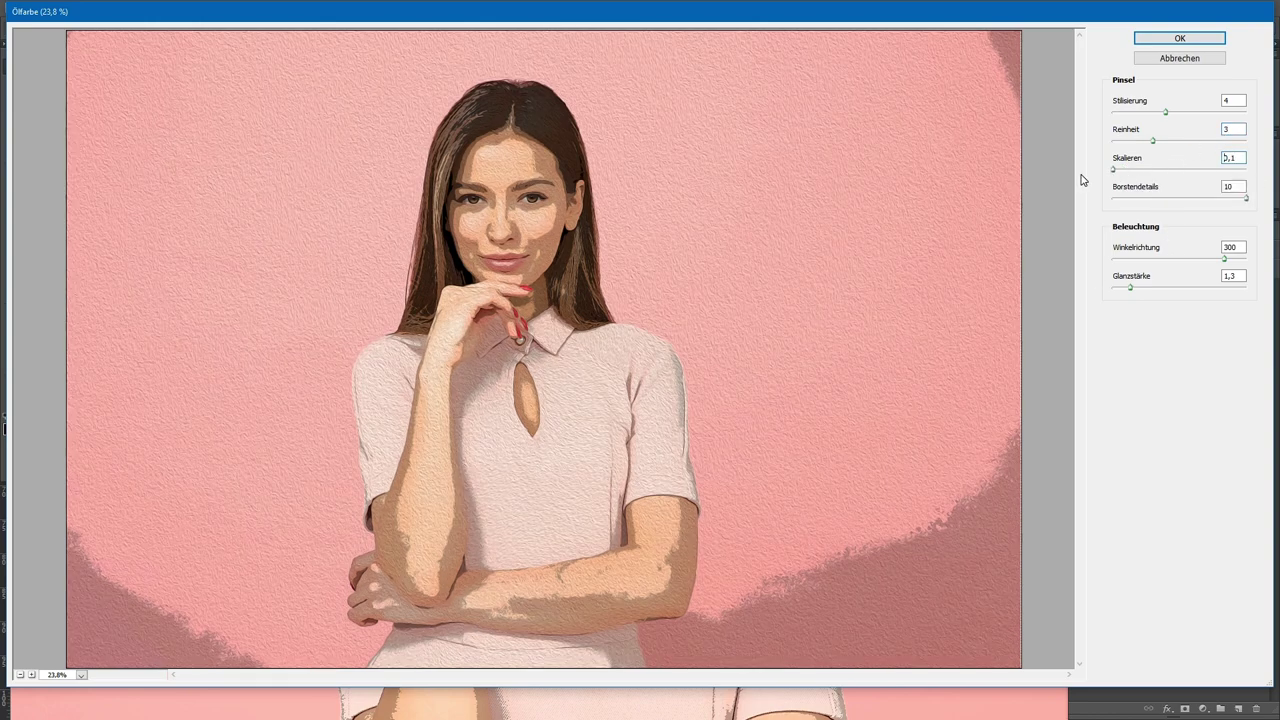
pyautogui.moveTo(1246, 199); pyautogui.dragTo(1106, 201)
pyautogui.moveTo(1224, 260)
pyautogui.mouseDown()
pyautogui.moveTo(1080, 263)
pyautogui.moveTo(1100, 289)
pyautogui.mouseUp()
pyautogui.click(1150, 40)
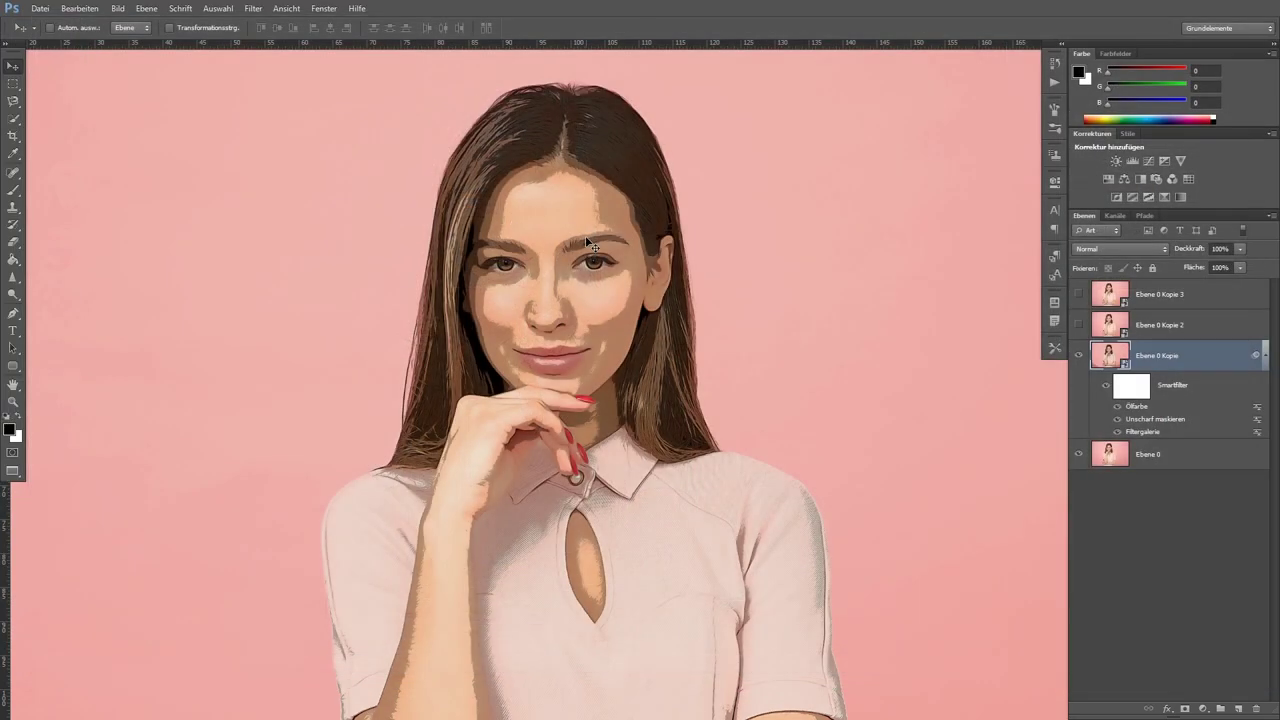
# - Zoom in and back out to inspect the oil paint cartoon look
pyautogui.scroll(1, 535, 152)
pyautogui.scroll(1, 535, 152)
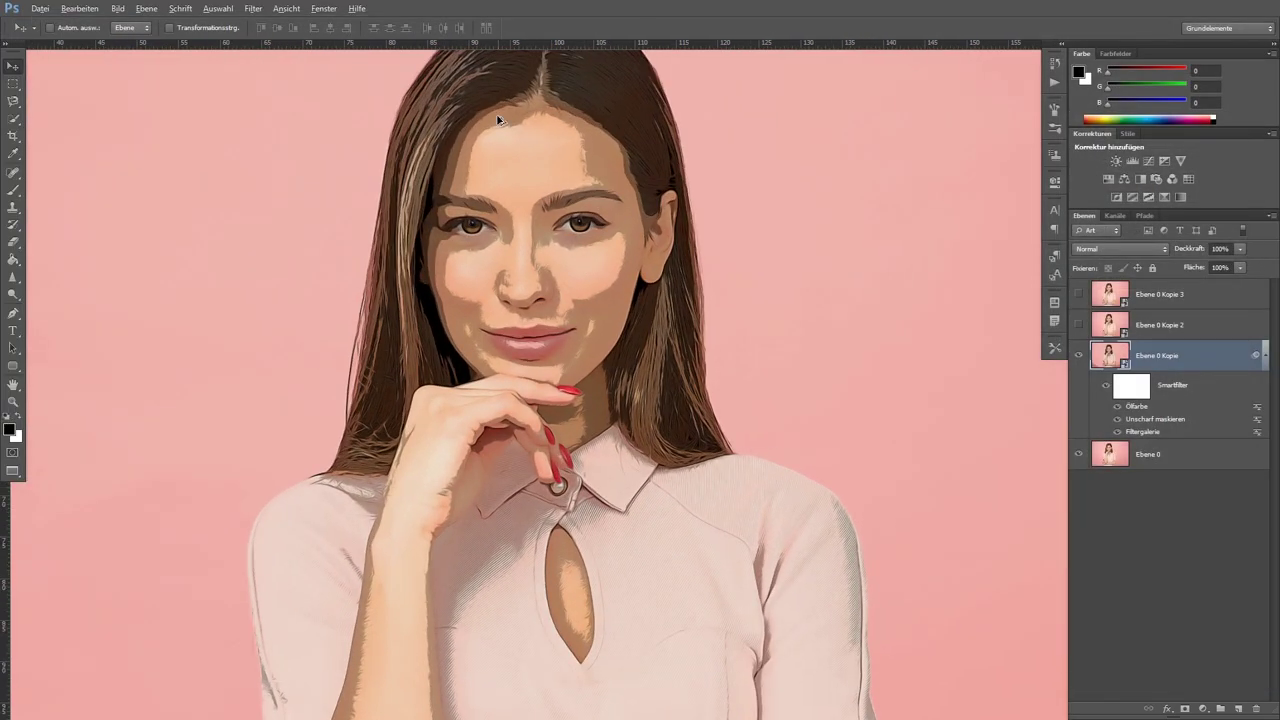
pyautogui.scroll(2, 535, 152)
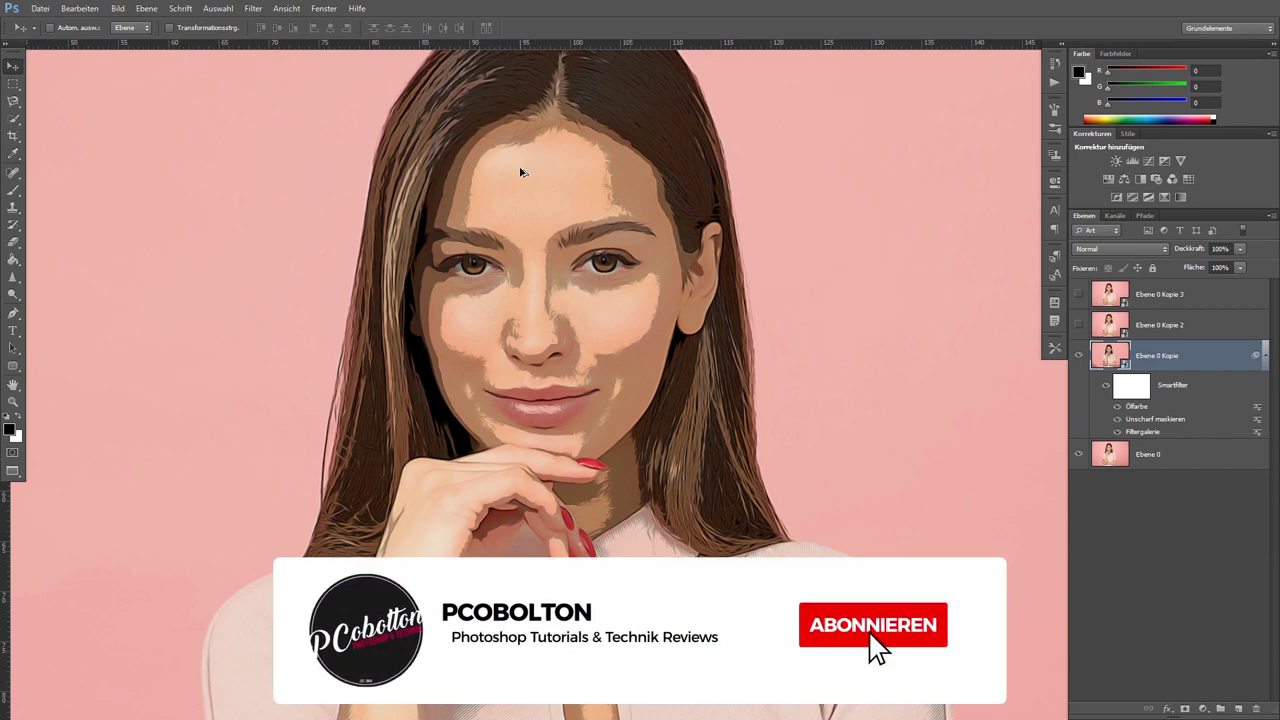
pyautogui.scroll(-1, 520, 175)
pyautogui.scroll(-1, 520, 172)
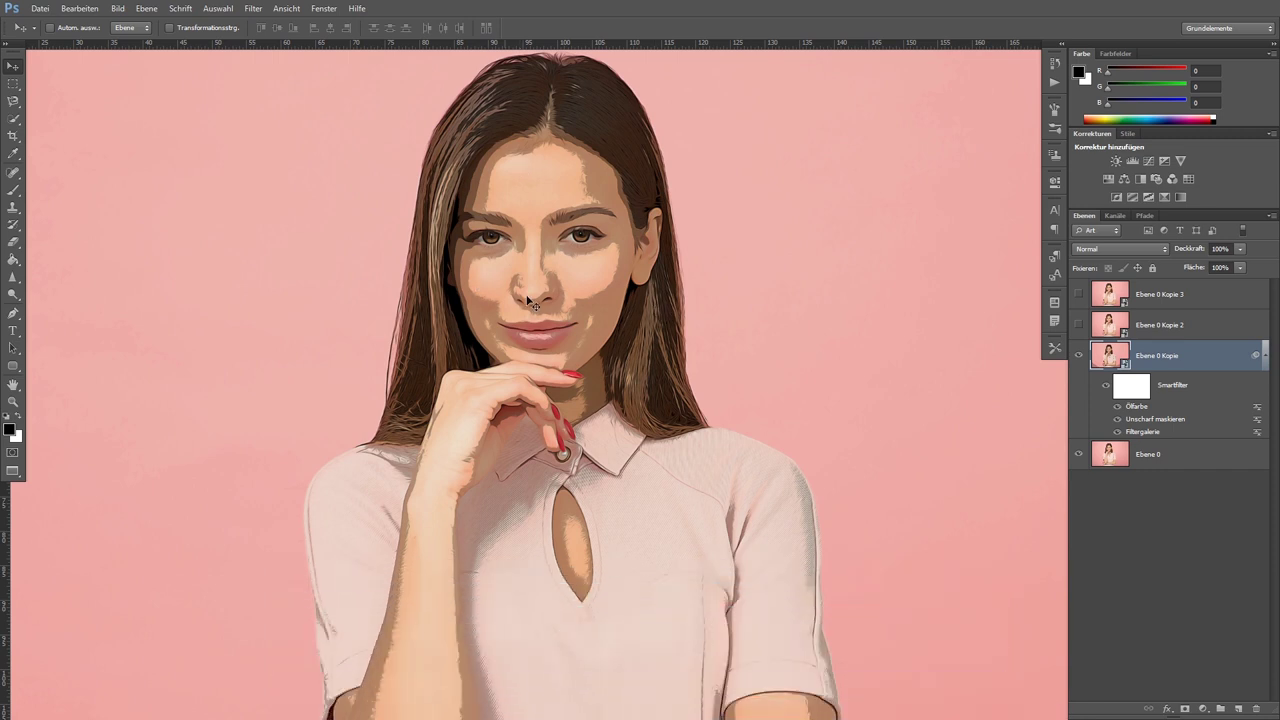
# - Add a second Unscharf maskieren with Stärke 60%, Radius 5,0 Pixel and Schwellenwert 0
pyautogui.click(253, 8)
pyautogui.moveTo(292, 168)
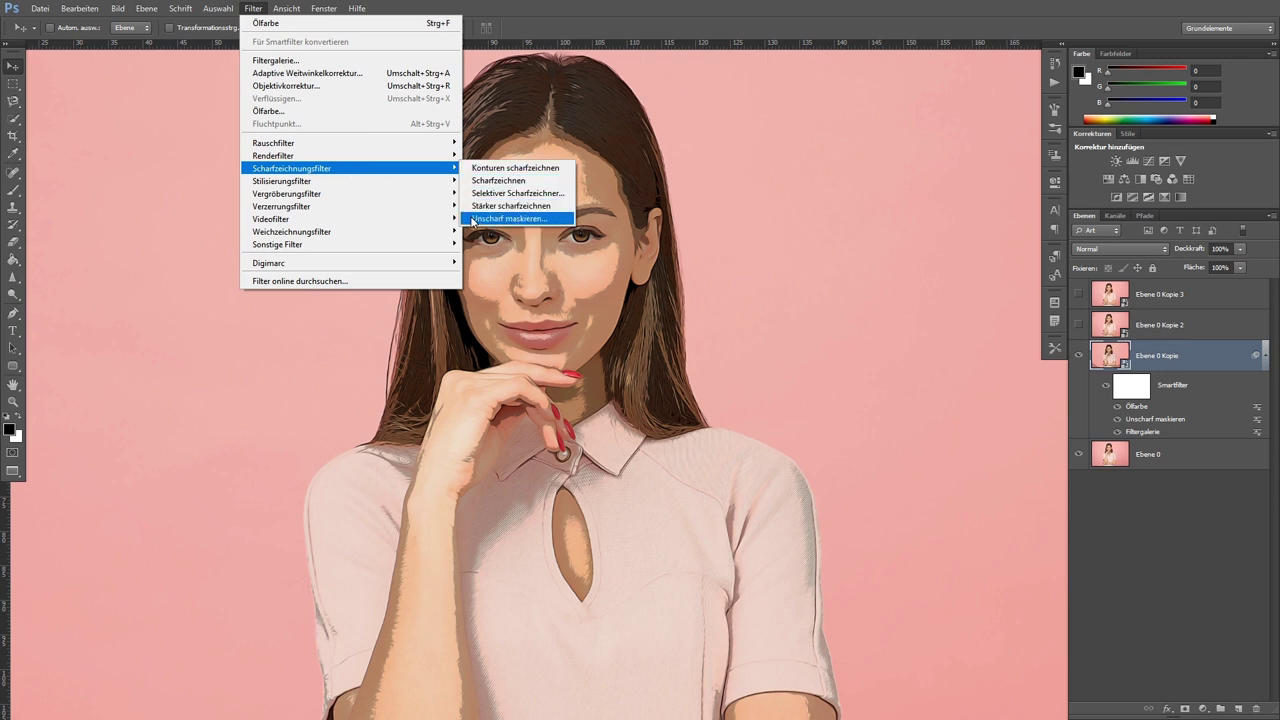
pyautogui.click(556, 220)
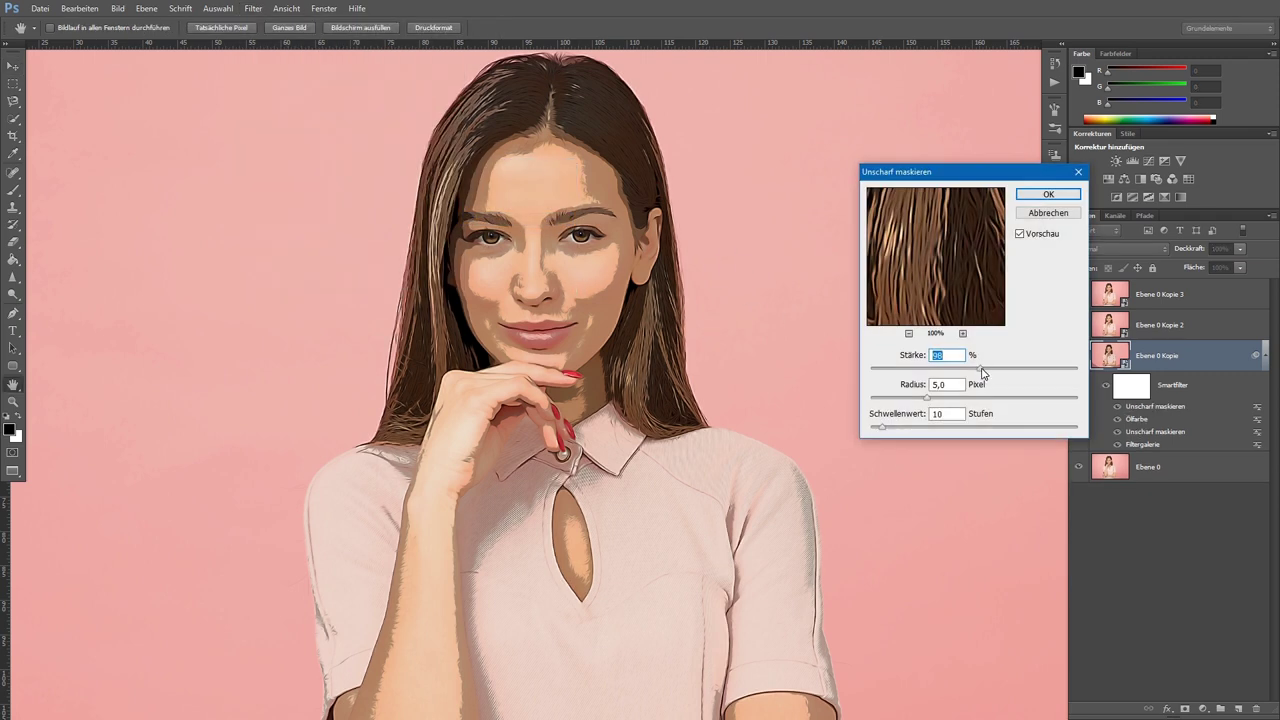
pyautogui.moveTo(977, 372); pyautogui.dragTo(948, 375)
pyautogui.moveTo(878, 429); pyautogui.dragTo(883, 431)
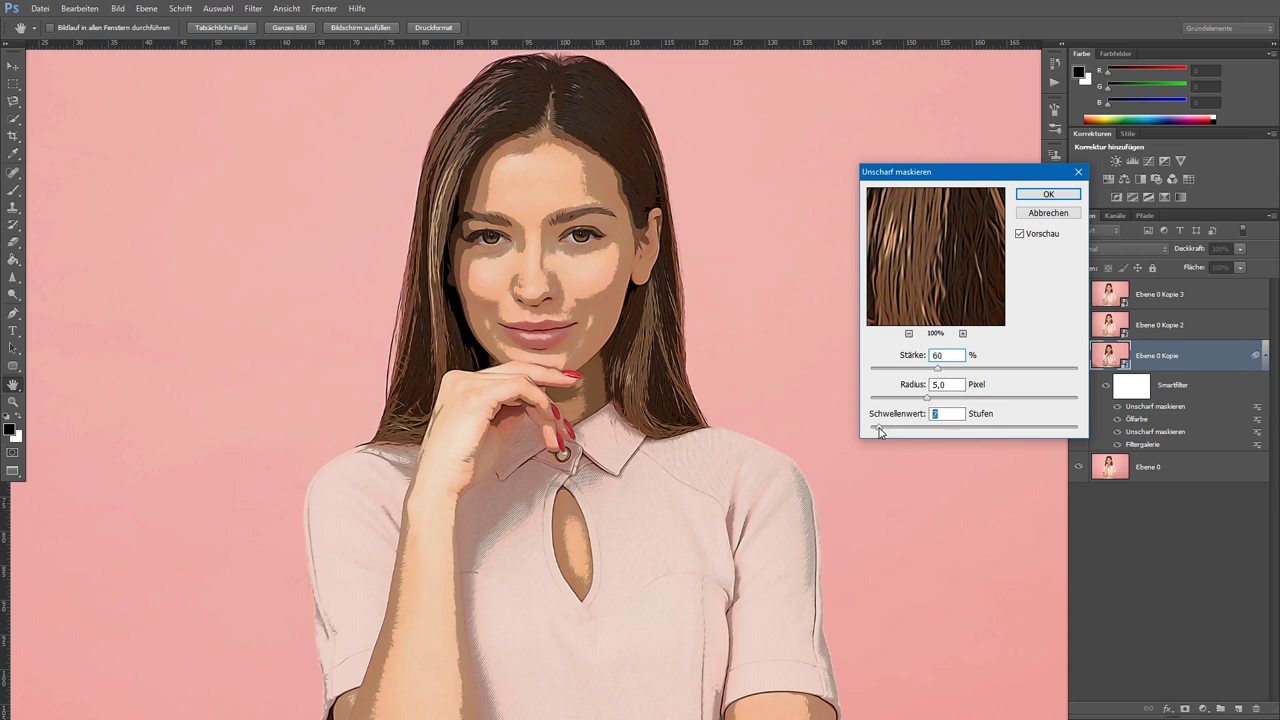
pyautogui.click(1048, 194)
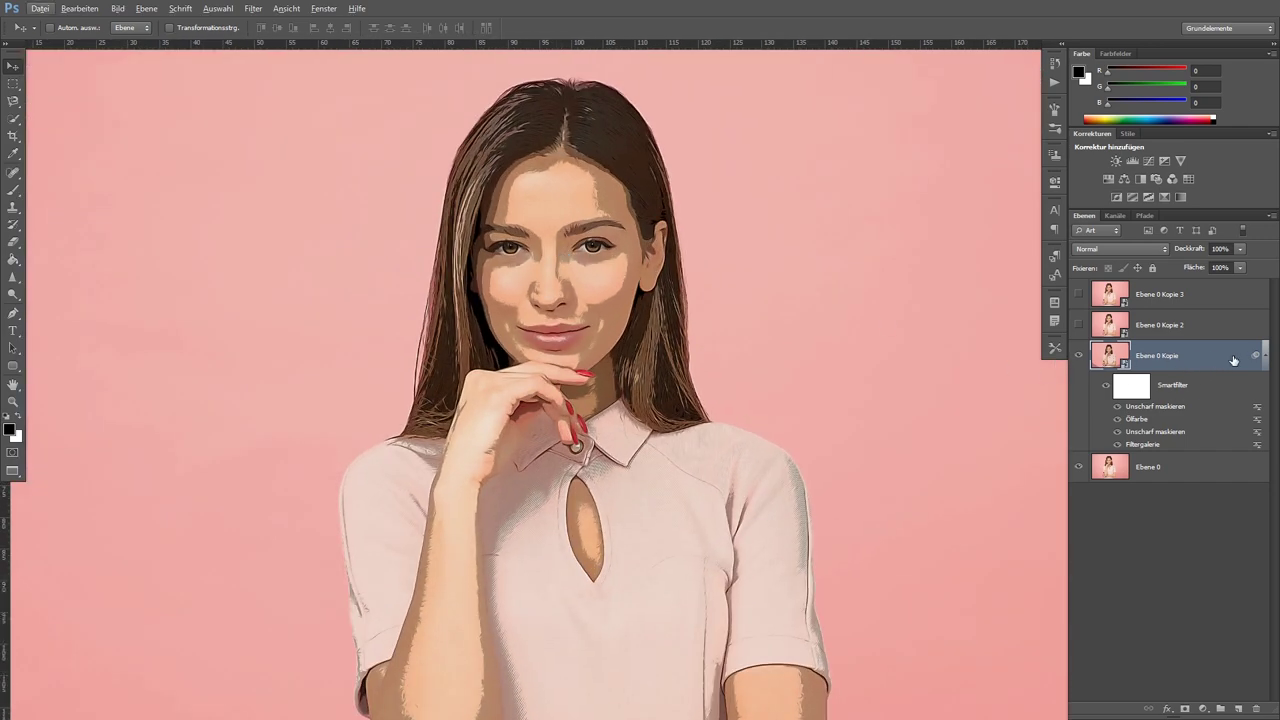
# - Show Ebene 0 Kopie 2 and apply Tontrennung & Kantenbetonung: Kantenstärke 2, Kantendeckkraft 4, maximum Tontrennung
pyautogui.click(1150, 324)
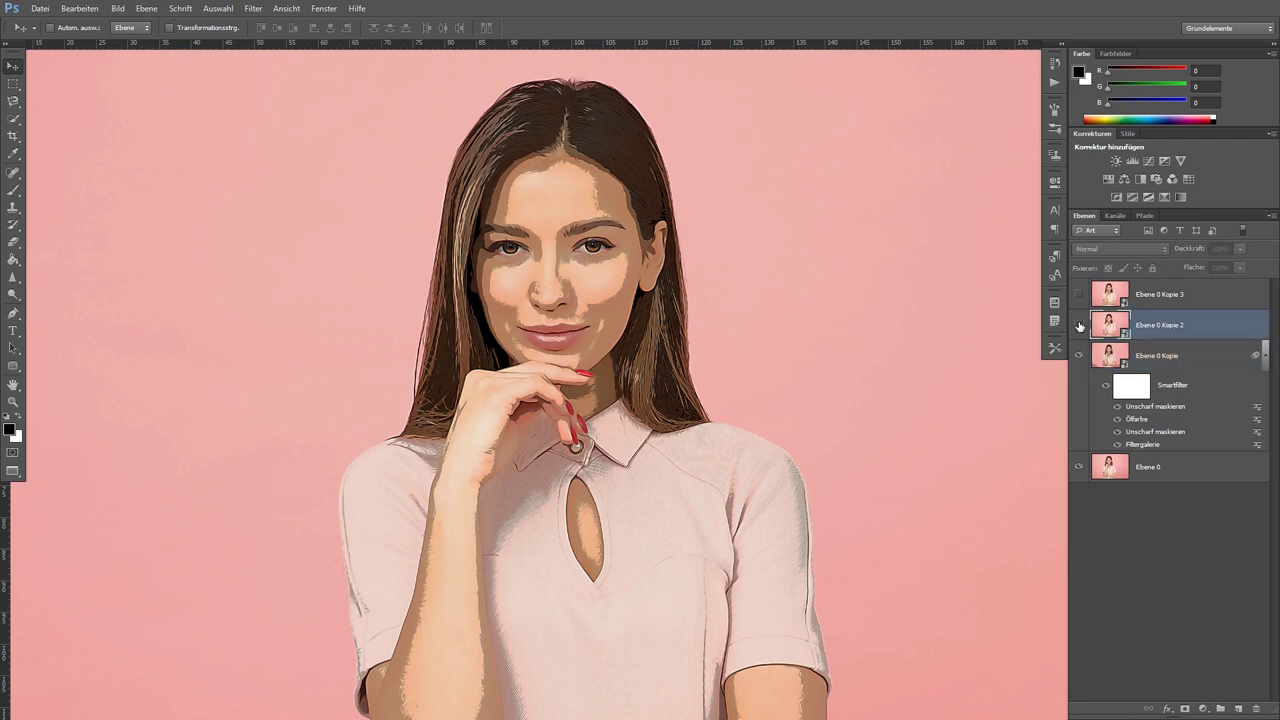
pyautogui.click(1078, 325)
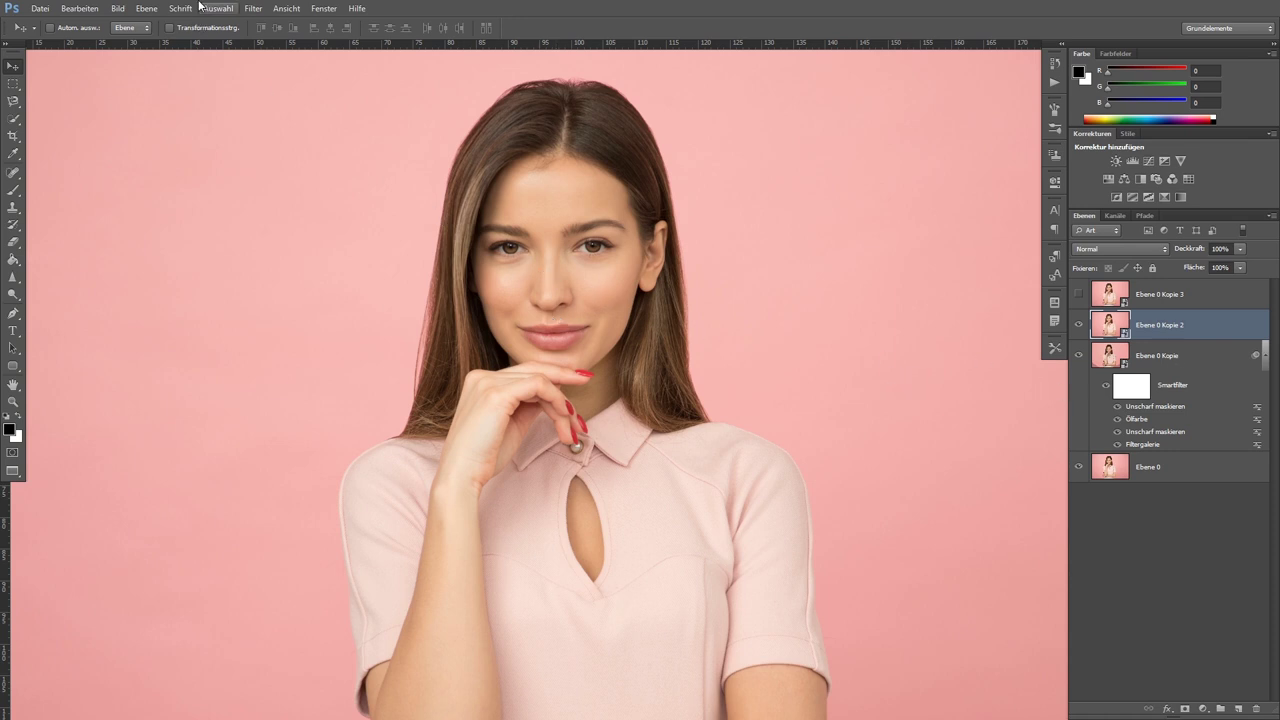
pyautogui.click(253, 8)
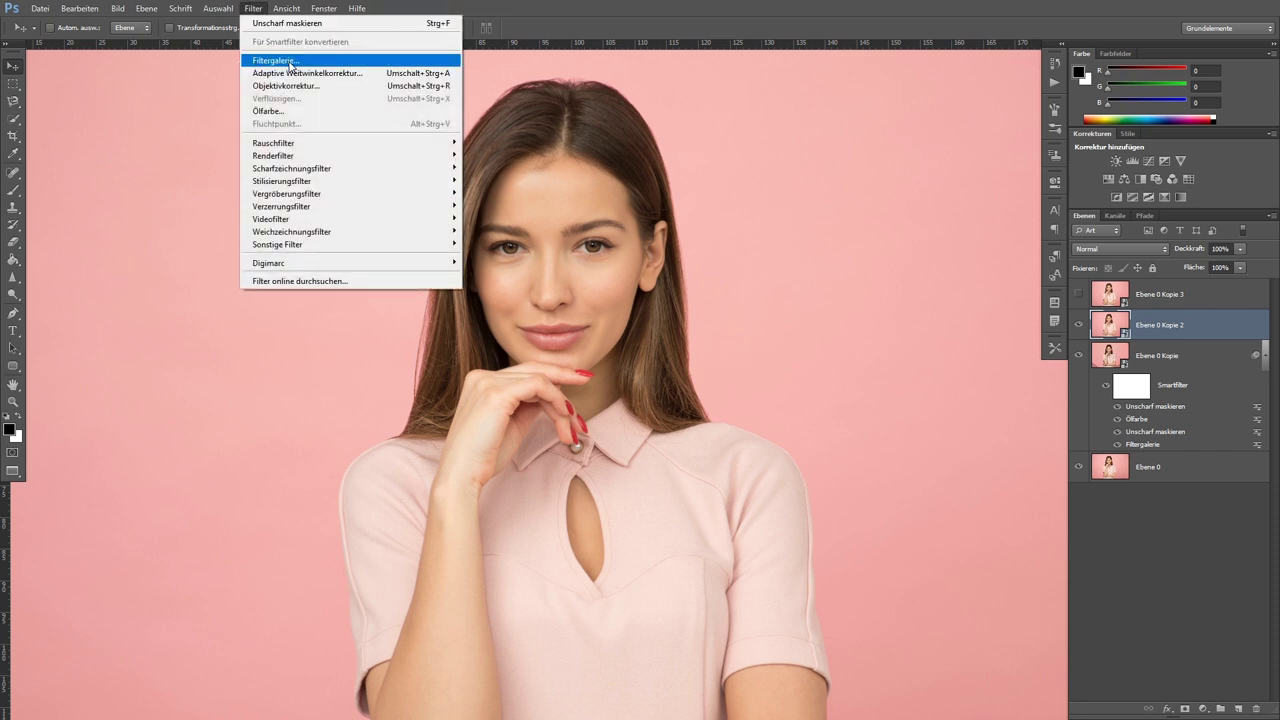
pyautogui.click(529, 287)
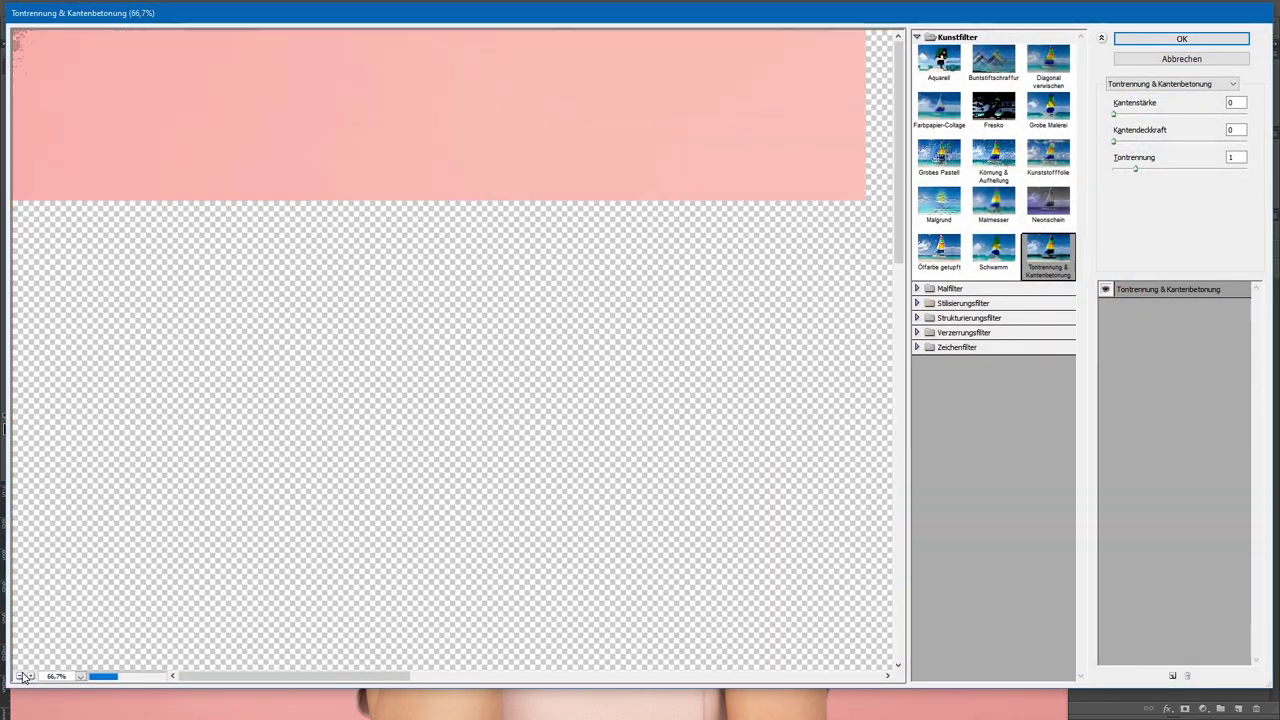
pyautogui.click(19, 676)
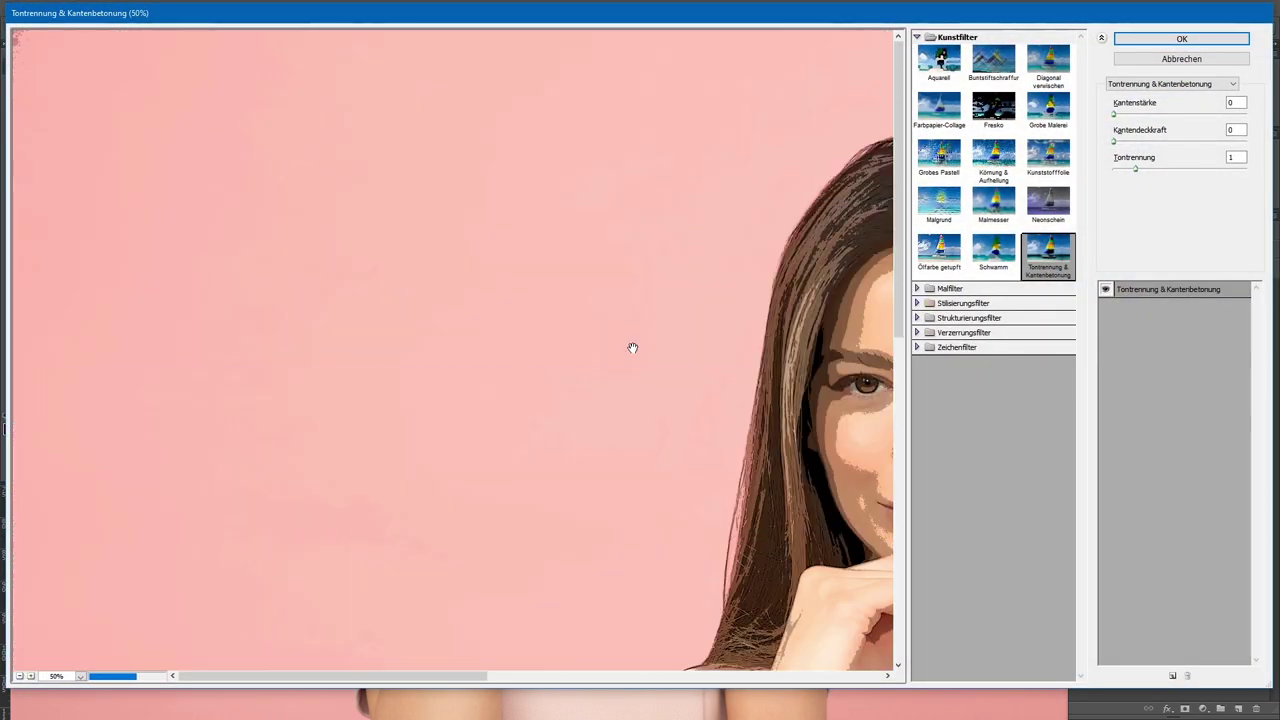
pyautogui.moveTo(477, 333); pyautogui.dragTo(311, 300)
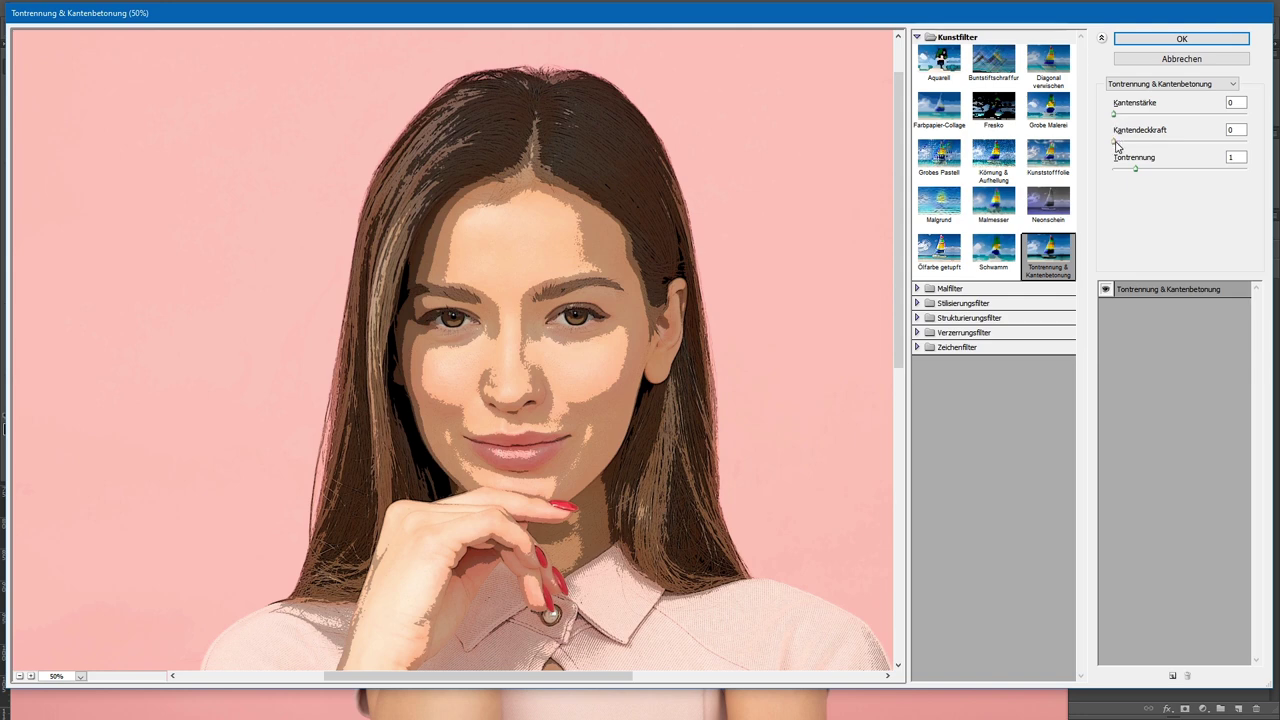
pyautogui.moveTo(1114, 142); pyautogui.dragTo(1160, 142)
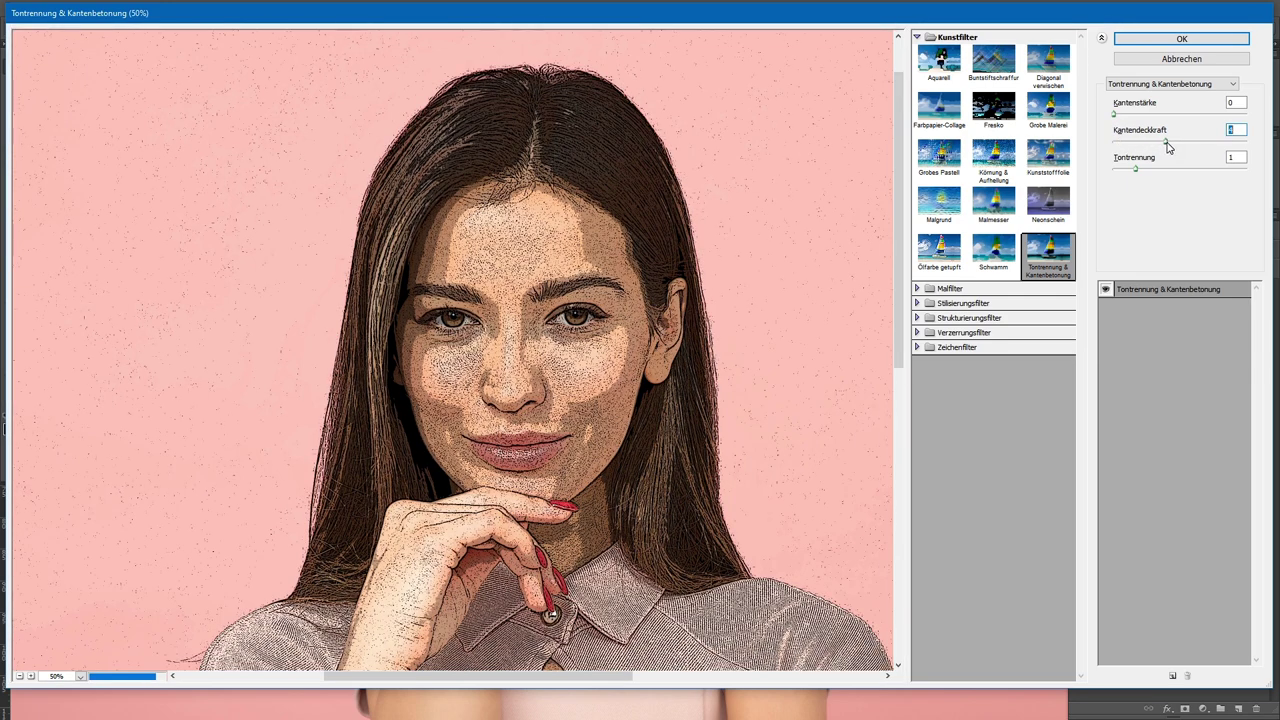
pyautogui.moveTo(1115, 116); pyautogui.dragTo(1139, 116)
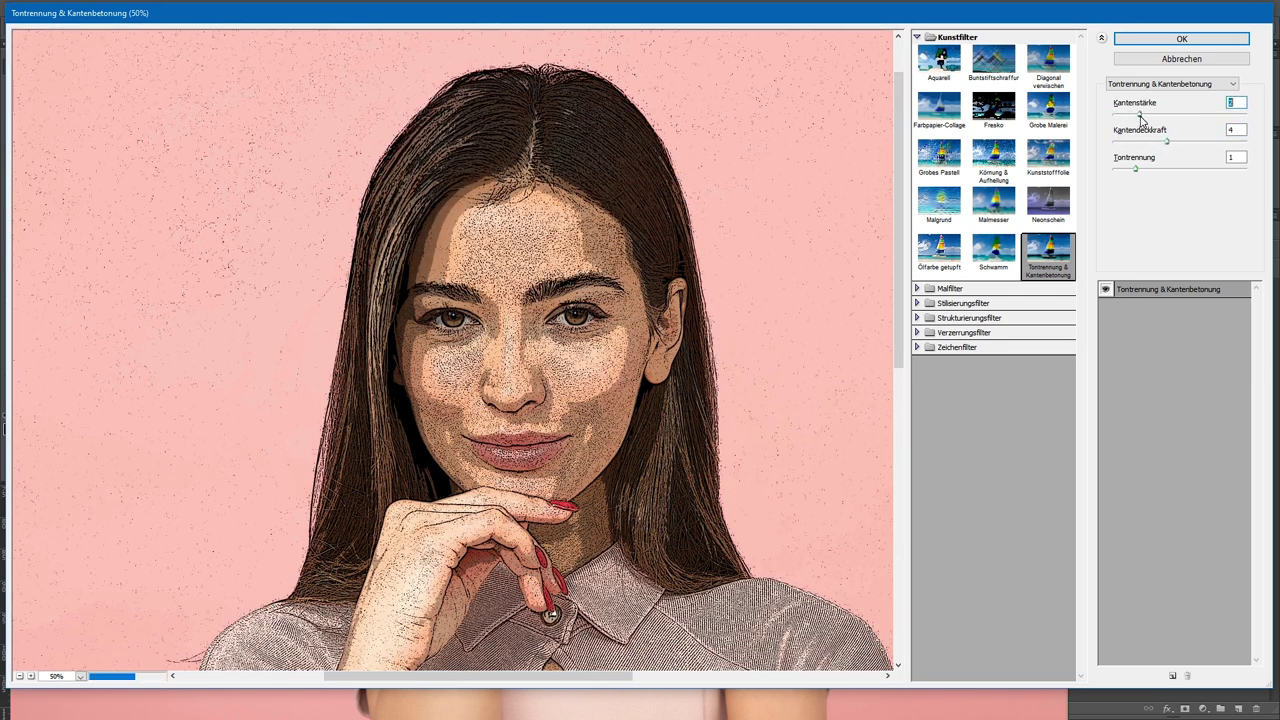
pyautogui.moveTo(1136, 172); pyautogui.dragTo(1247, 170)
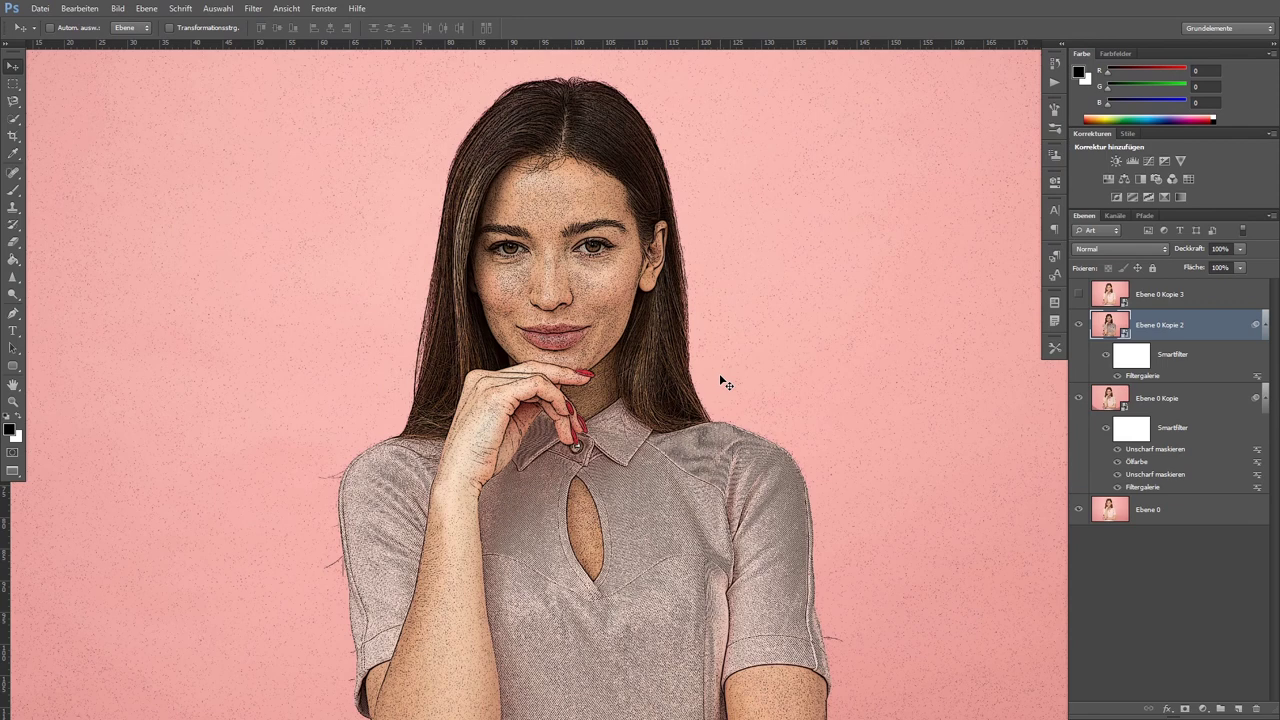
pyautogui.click(254, 8)
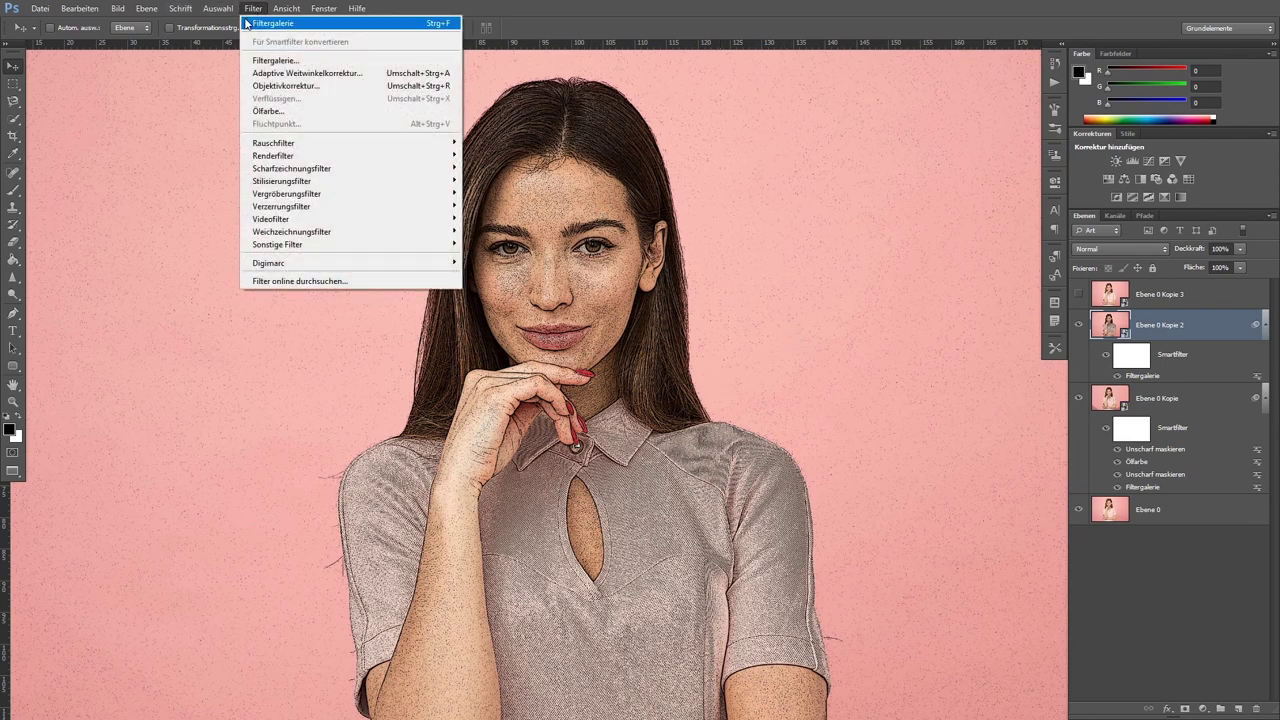
# - Apply Ölfarbe to Ebene 0 Kopie 2 with the same Skalieren 0,1 flat settings
pyautogui.click(293, 112)
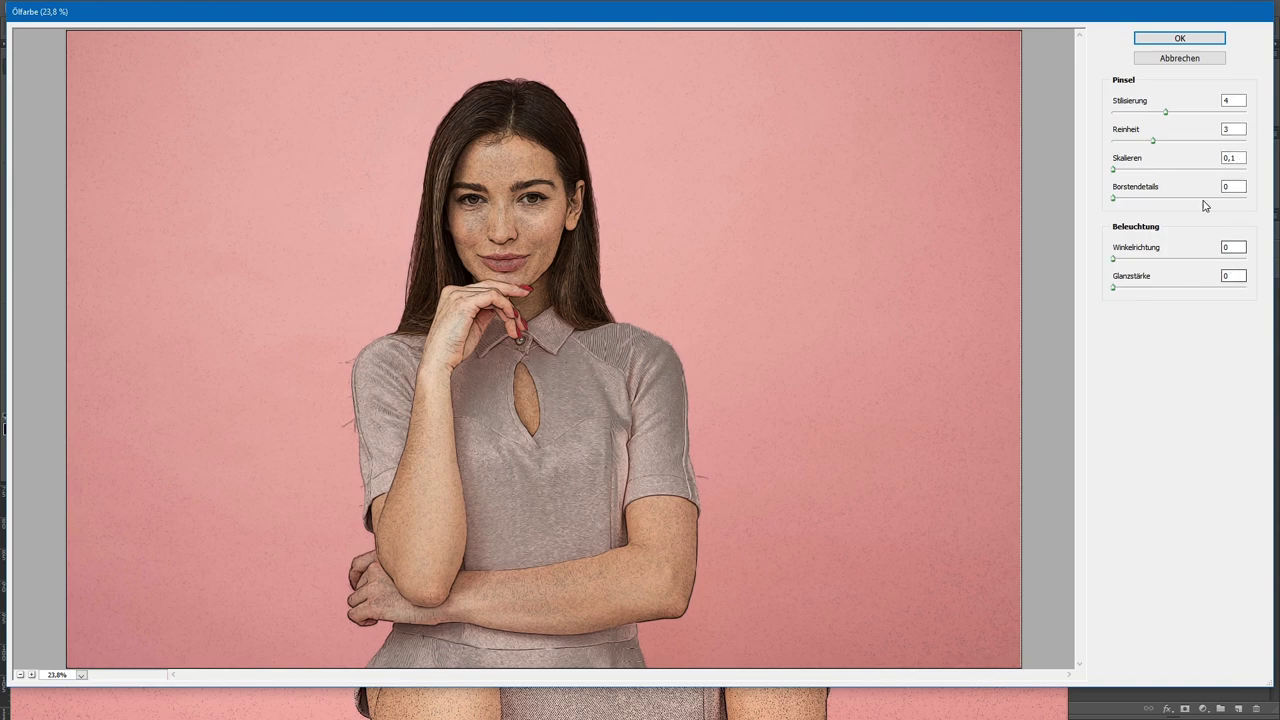
pyautogui.click(1178, 38)
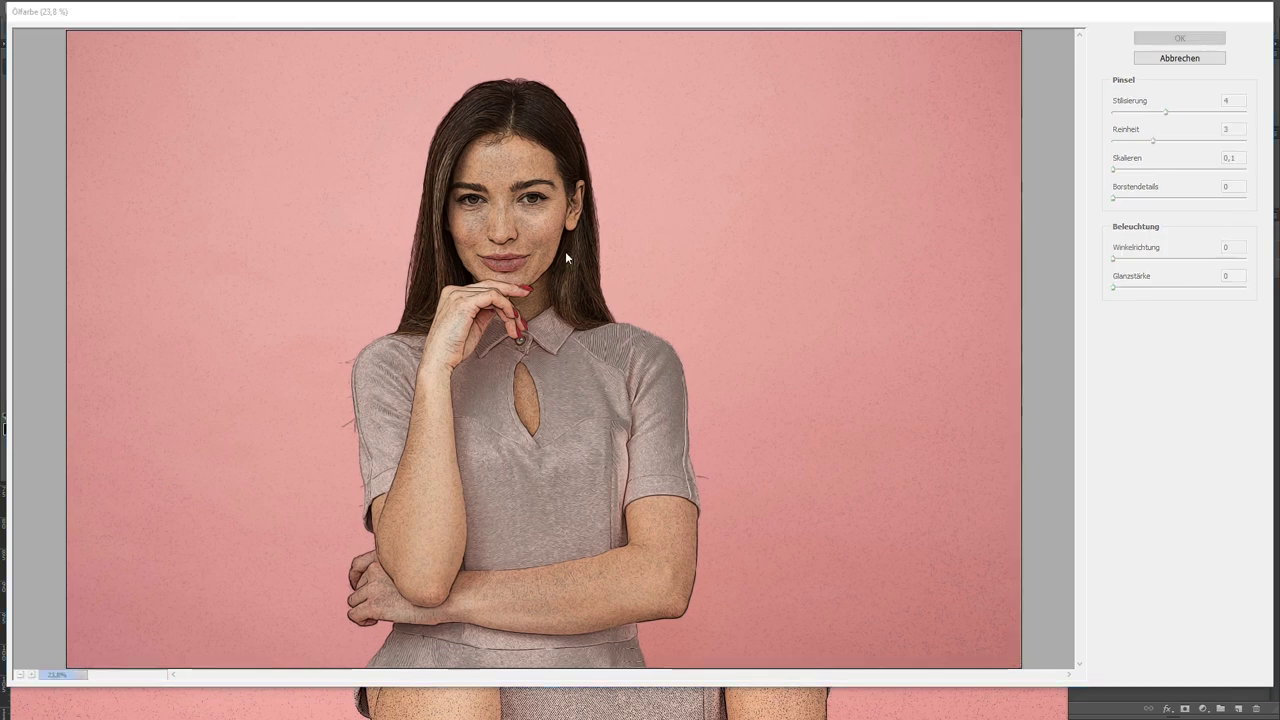
pyautogui.scroll(2, 632, 252)
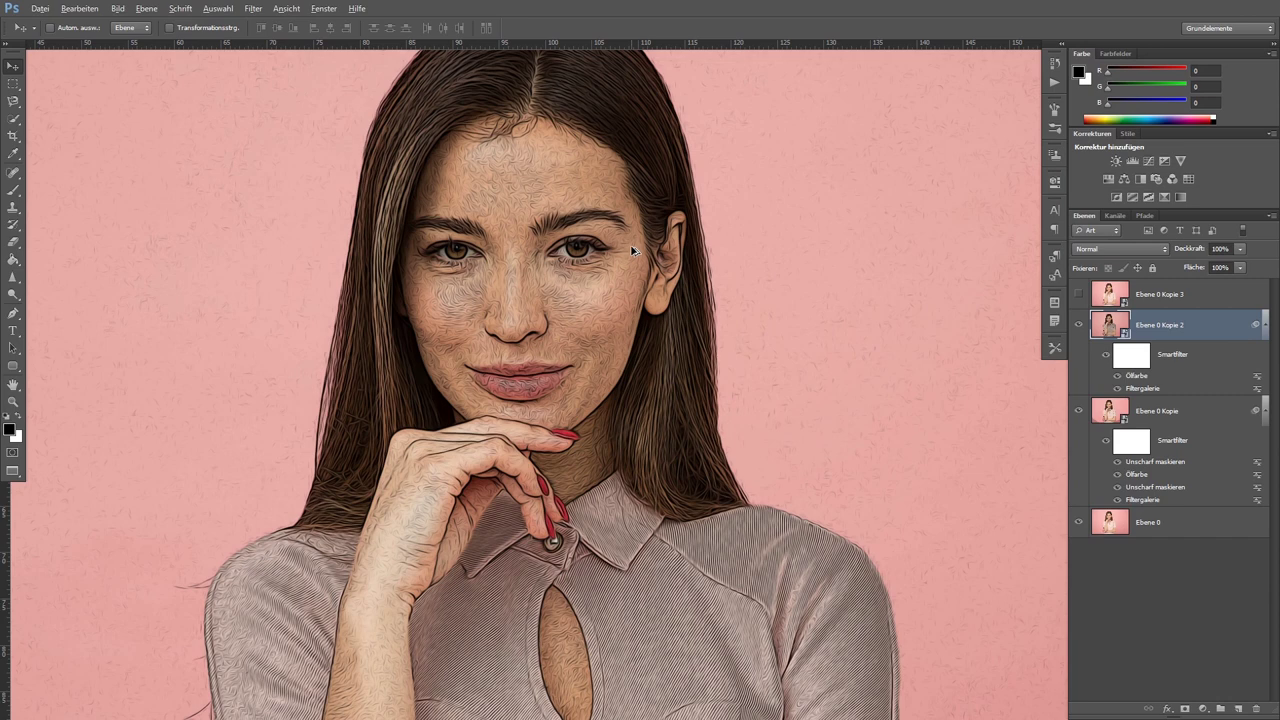
pyautogui.scroll(1, 632, 252)
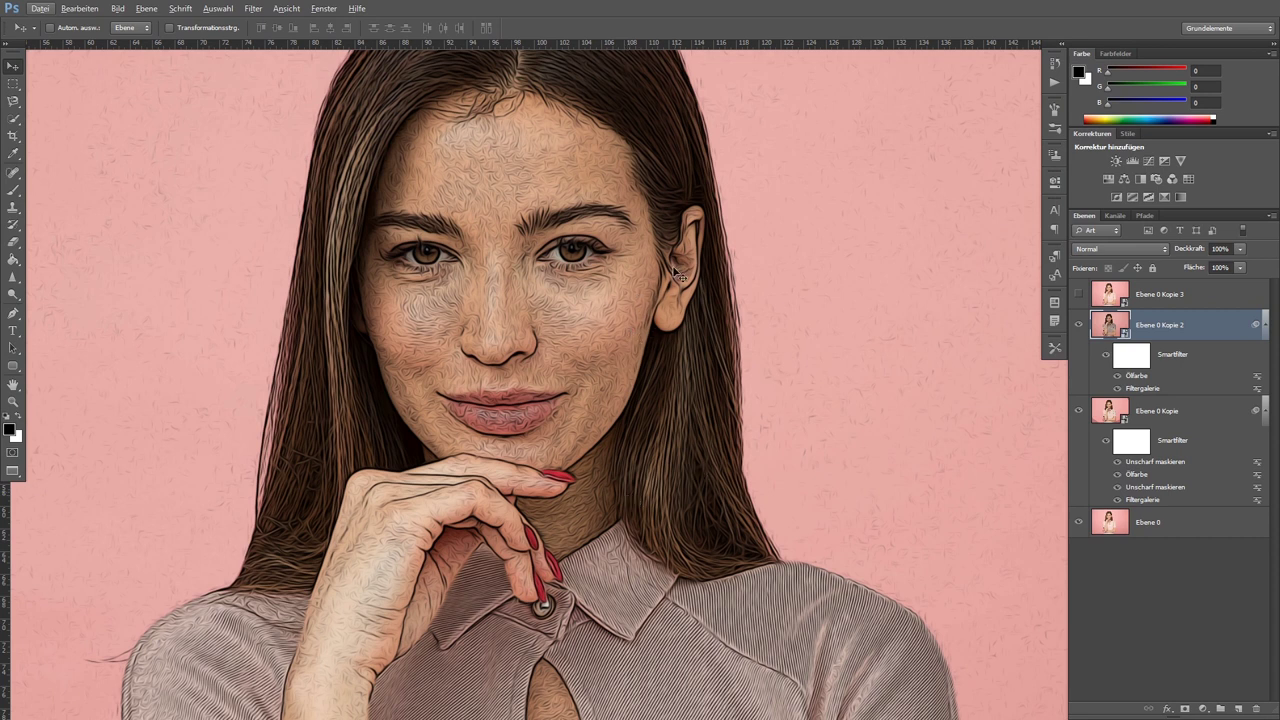
pyautogui.scroll(2, 352, 357)
pyautogui.scroll(-4, 385, 365)
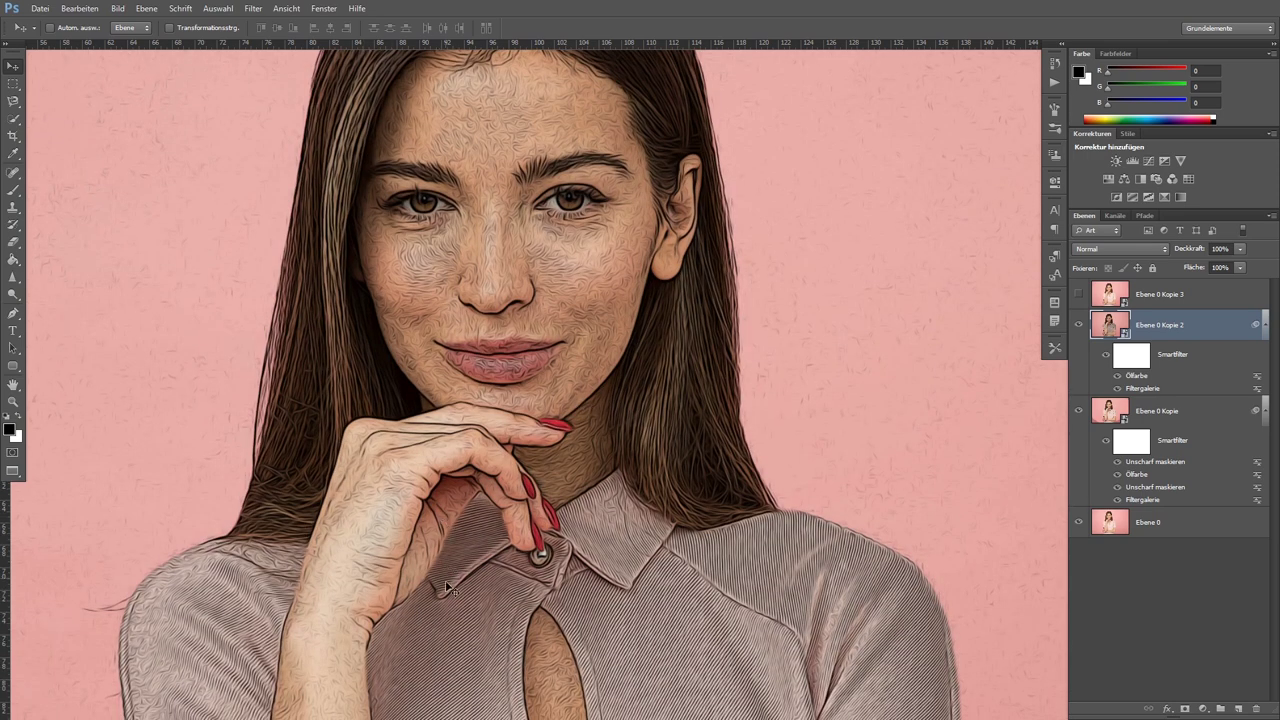
pyautogui.moveTo(511, 284); pyautogui.dragTo(503, 353)
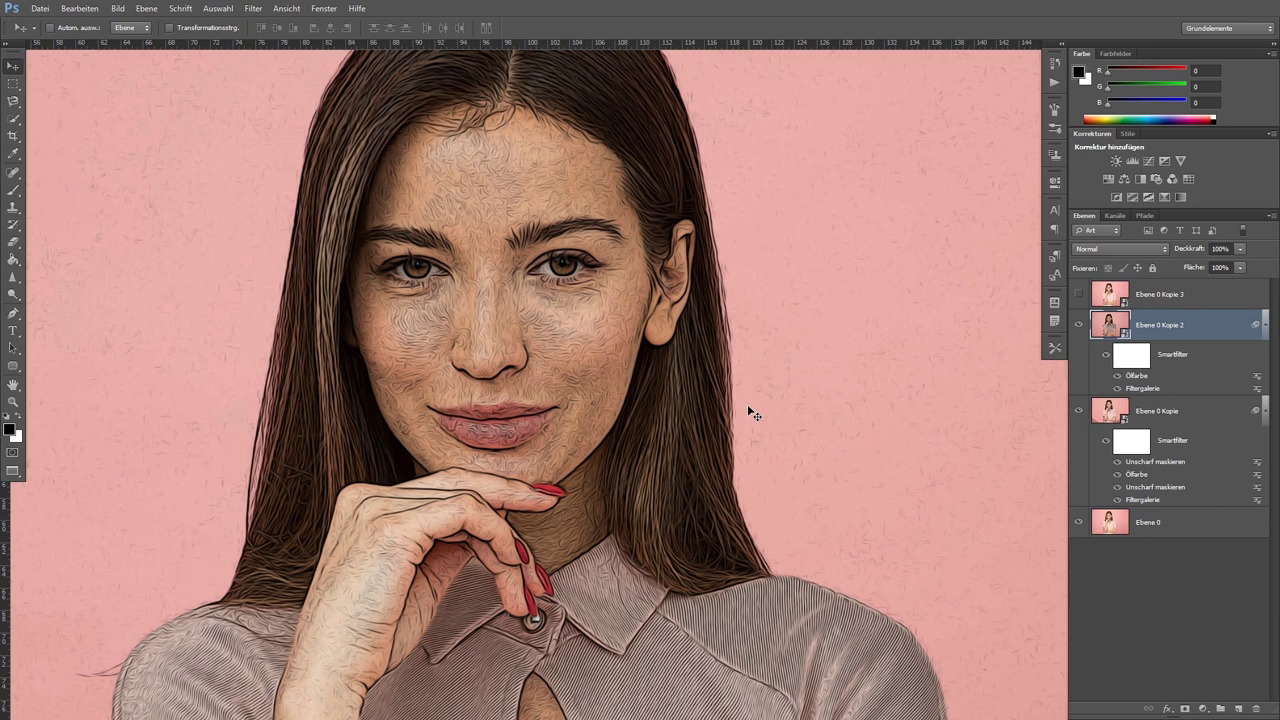
pyautogui.moveTo(699, 308); pyautogui.dragTo(727, 334)
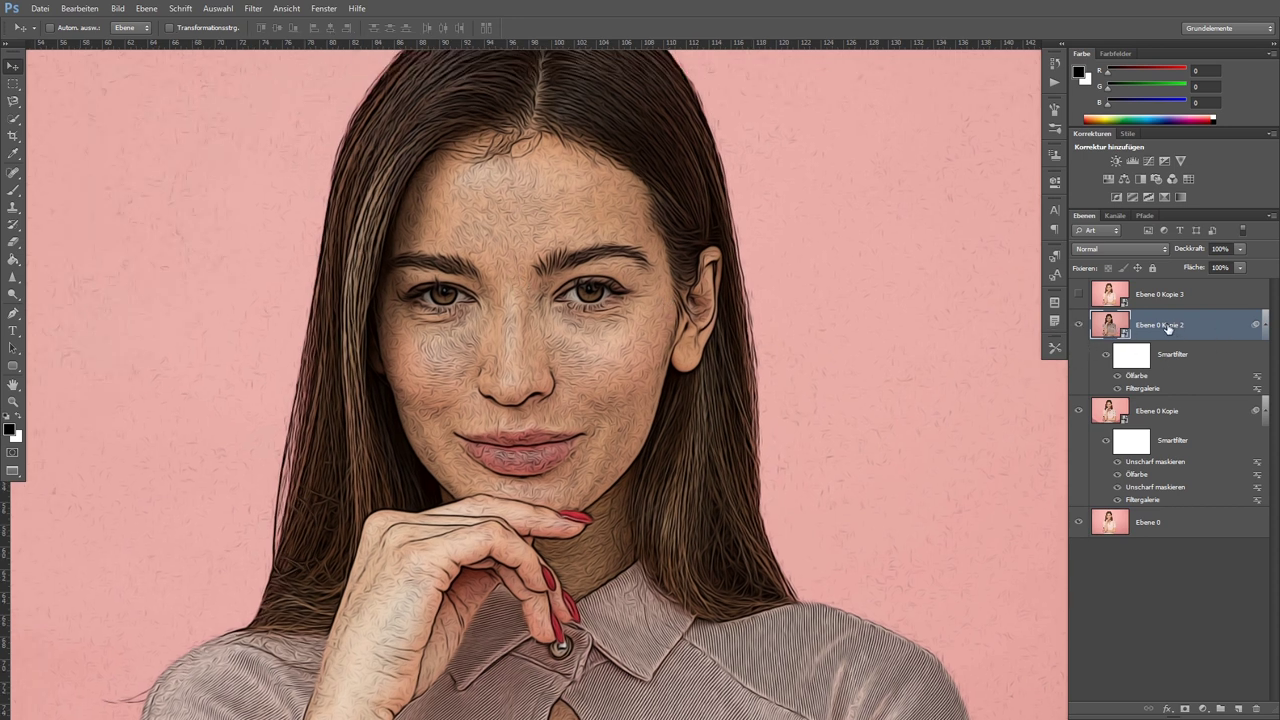
pyautogui.click(1077, 326)
pyautogui.click(1077, 326)
pyautogui.click(1075, 326)
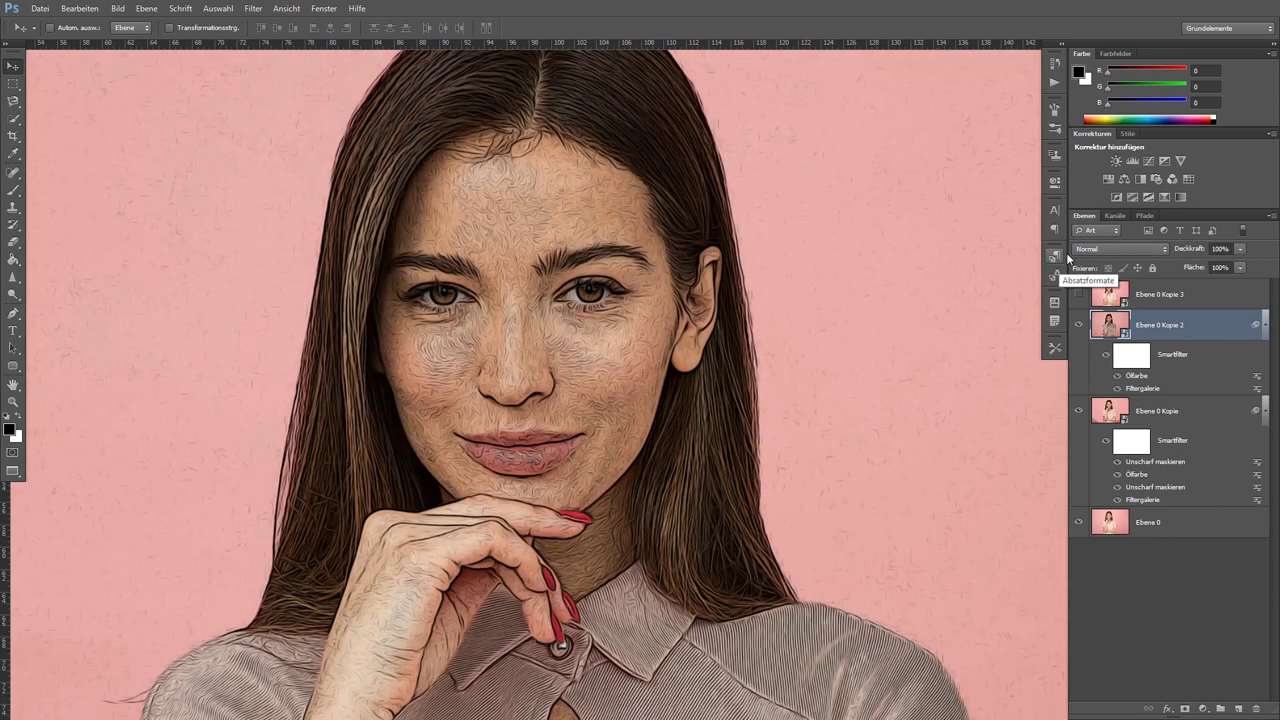
pyautogui.click(1110, 249)
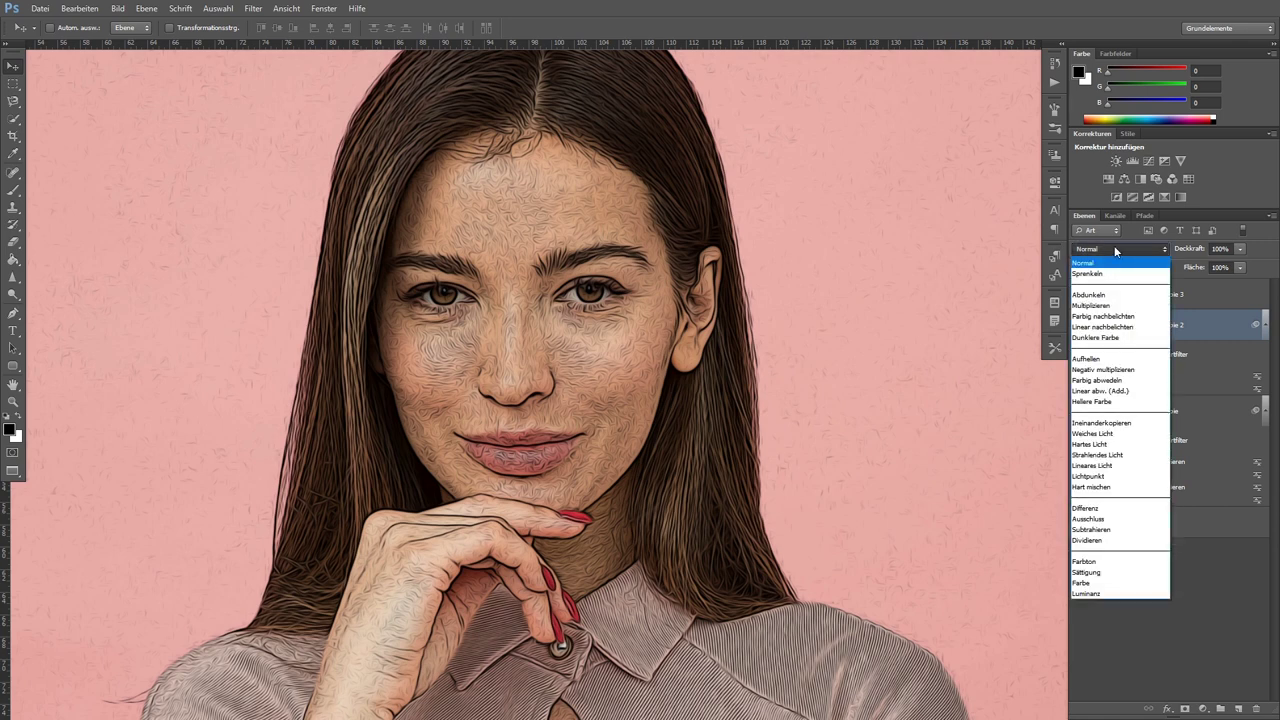
# - Set Ebene 0 Kopie 2 to Ineinanderkopieren blending at 30% opacity
pyautogui.click(1096, 422)
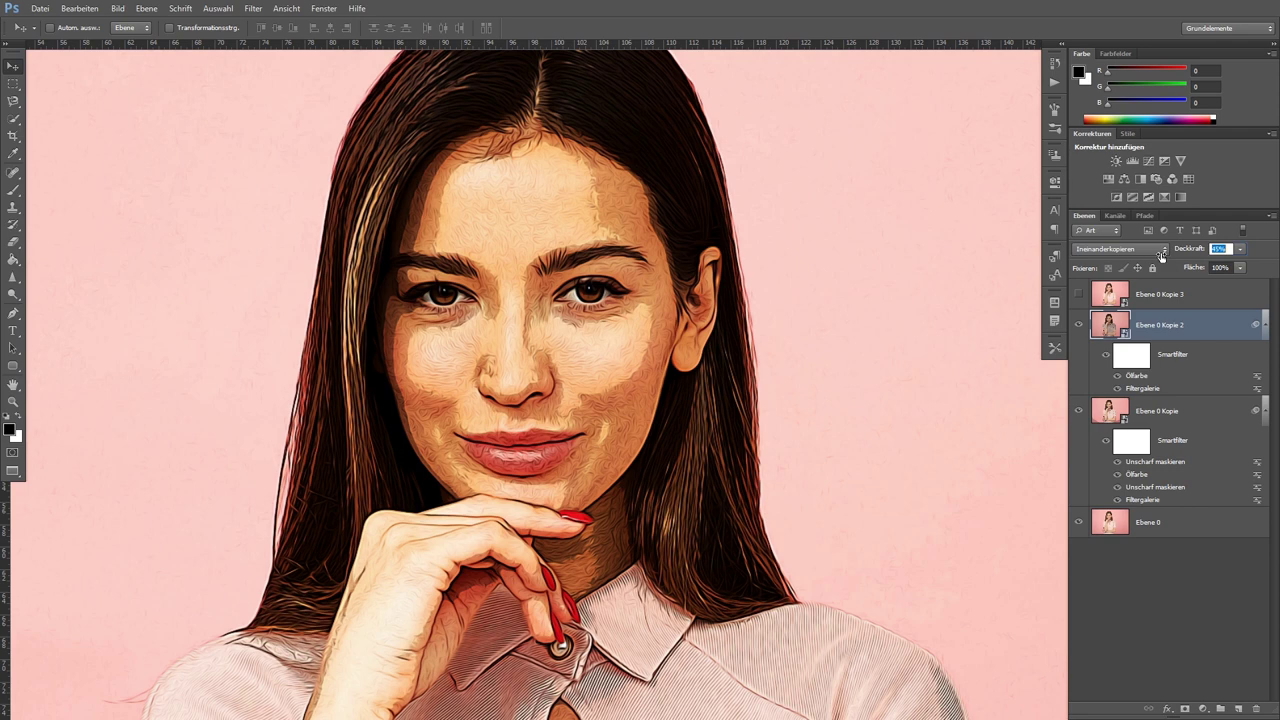
pyautogui.moveTo(1198, 253); pyautogui.dragTo(1184, 250)
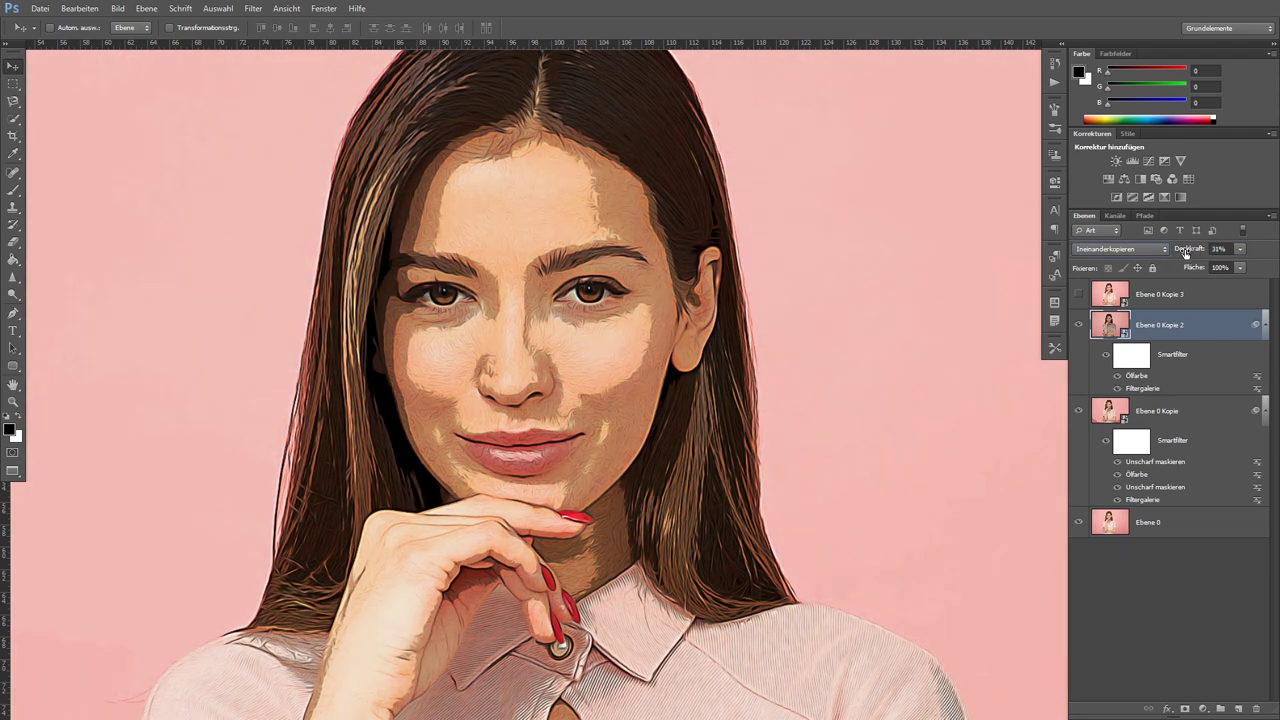
pyautogui.press('Return')
# - Zoom and pan to inspect the blended face, then select Ebene 0 Kopie 3
pyautogui.keyDown('alt'); pyautogui.scroll(1, 623, 371); pyautogui.keyUp('alt')
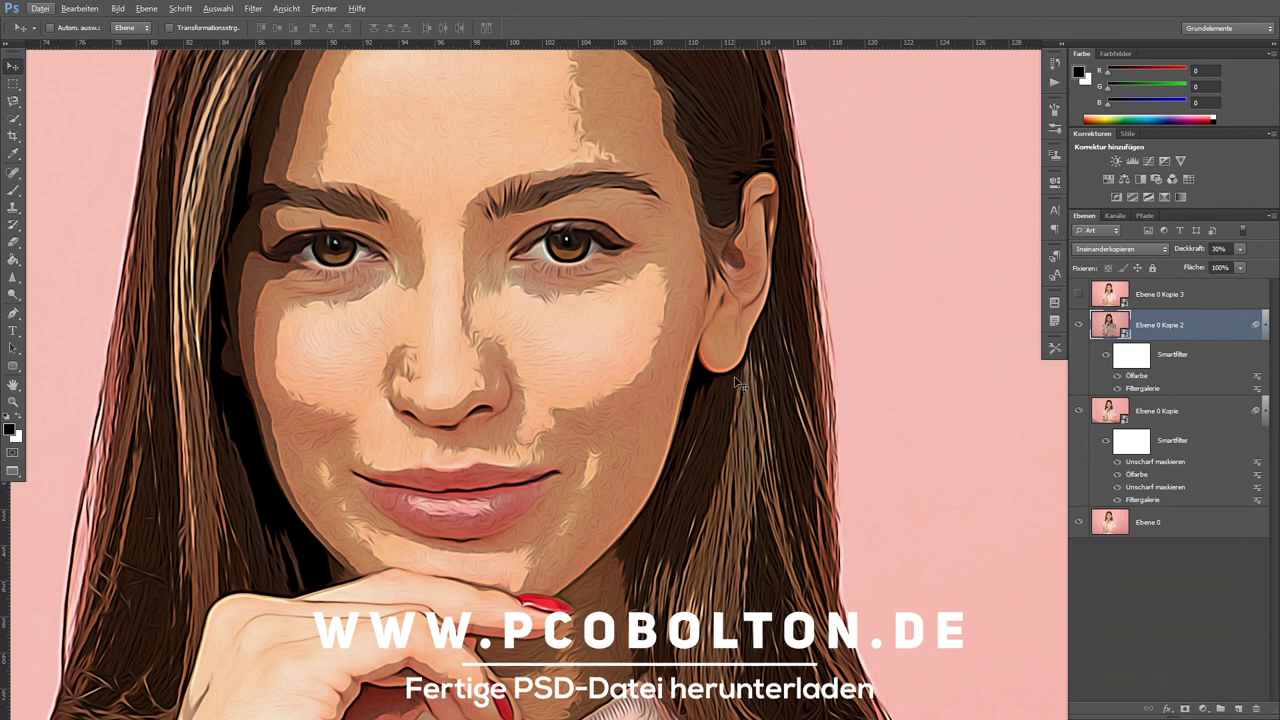
pyautogui.scroll(-1, 712, 385)
pyautogui.scroll(-1, 714, 385)
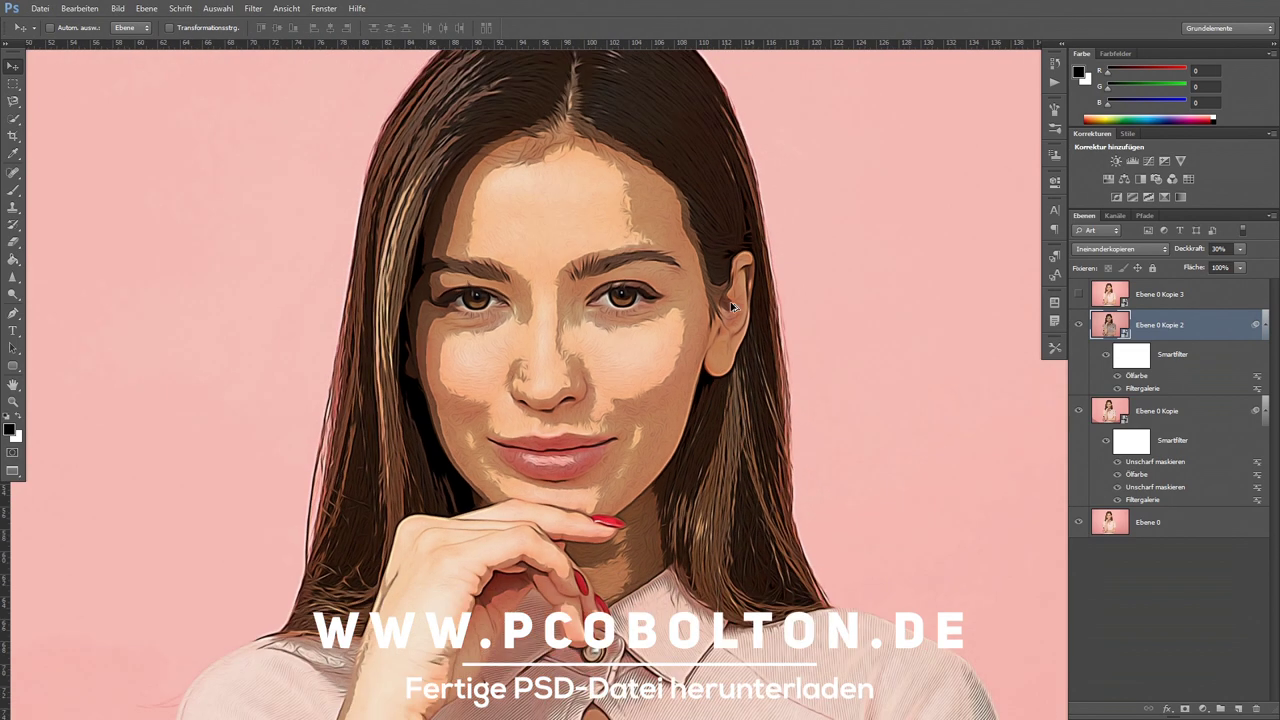
pyautogui.scroll(-1, 740, 305)
pyautogui.scroll(-2, 780, 308)
pyautogui.scroll(1, 790, 315)
pyautogui.scroll(1, 760, 310)
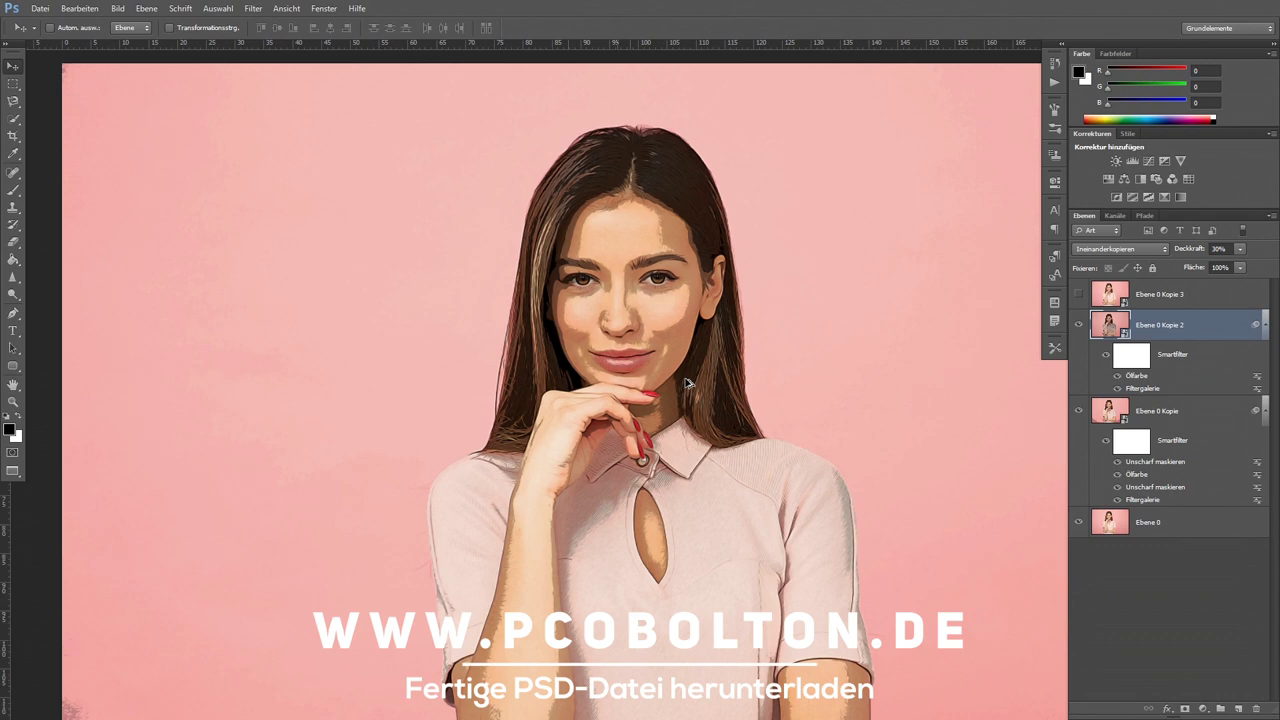
pyautogui.scroll(1, 730, 305)
pyautogui.scroll(1, 700, 302)
pyautogui.moveTo(696, 265); pyautogui.dragTo(684, 331)
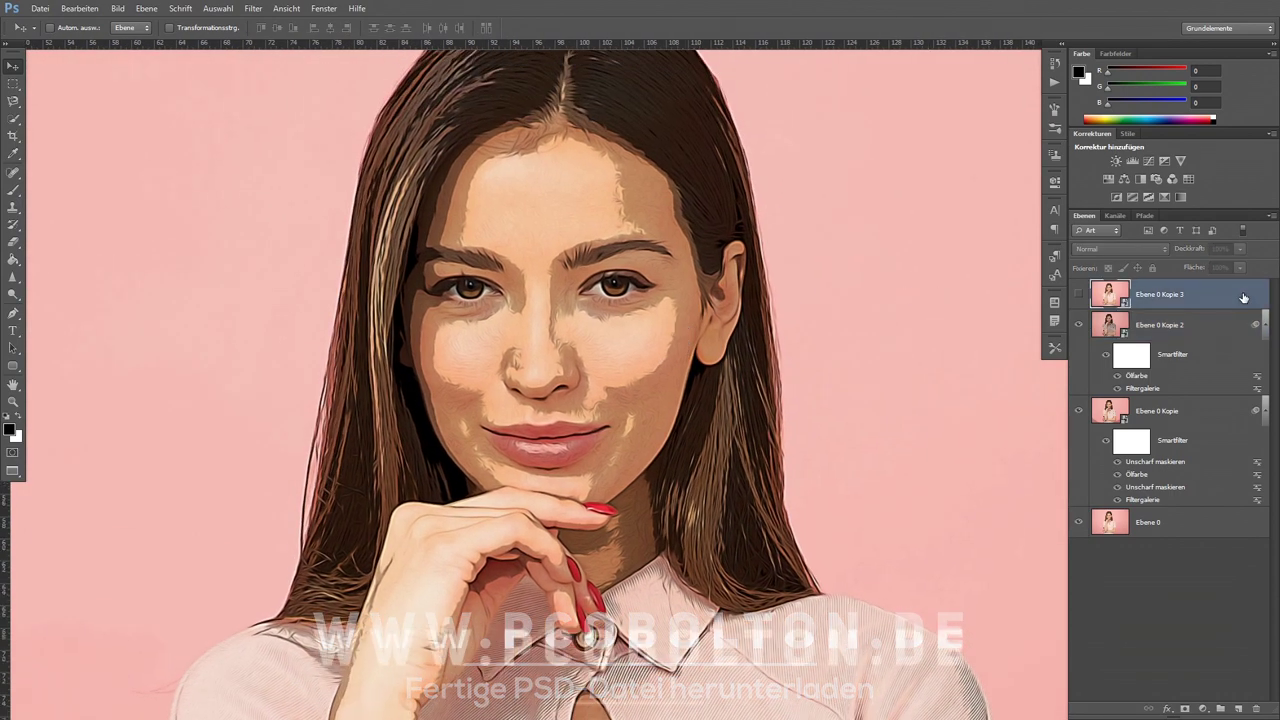
pyautogui.click(1160, 294)
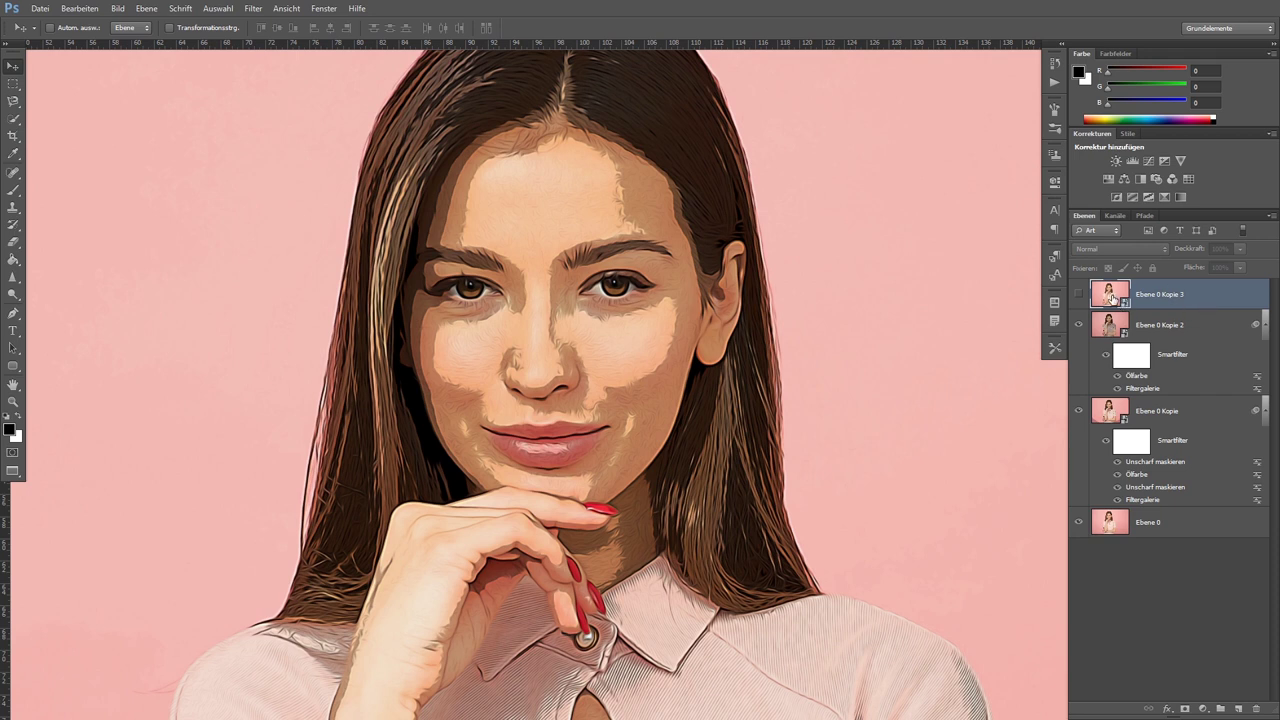
# - Show Ebene 0 Kopie 3, apply an 8-pixel Hochpass filter, and blend it with Ineinanderkopieren
pyautogui.click(1078, 295)
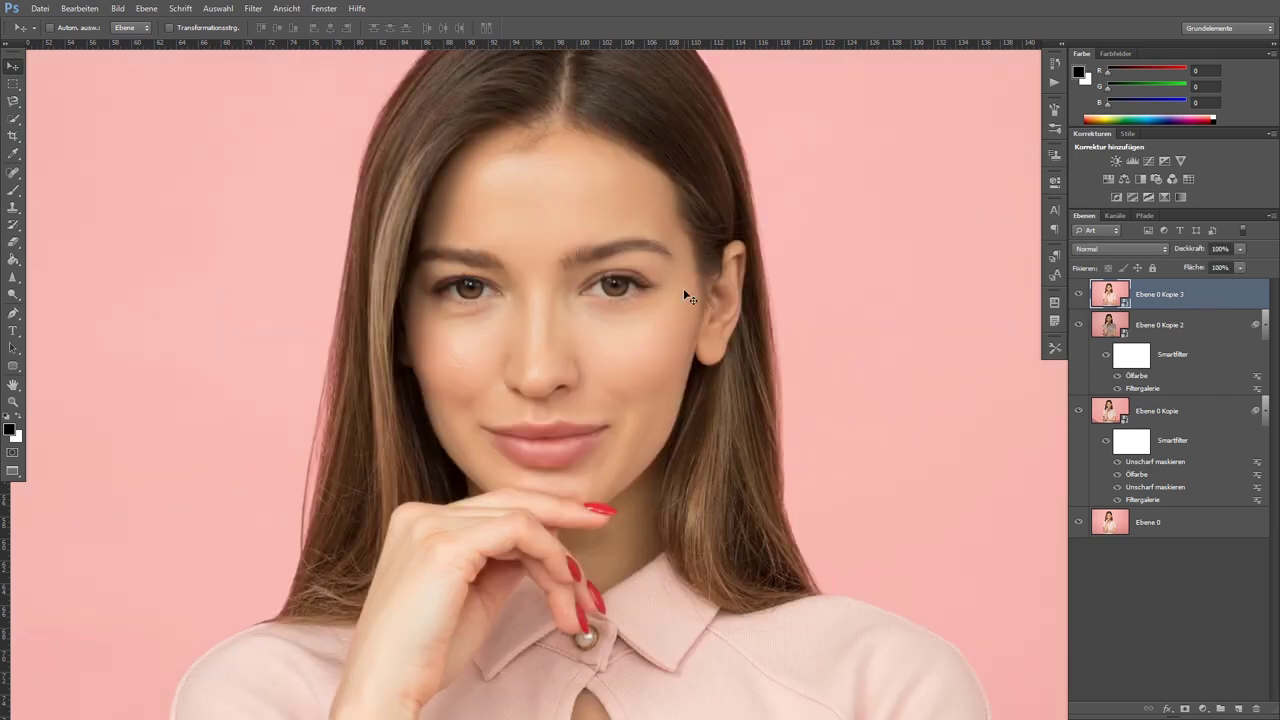
pyautogui.click(253, 8)
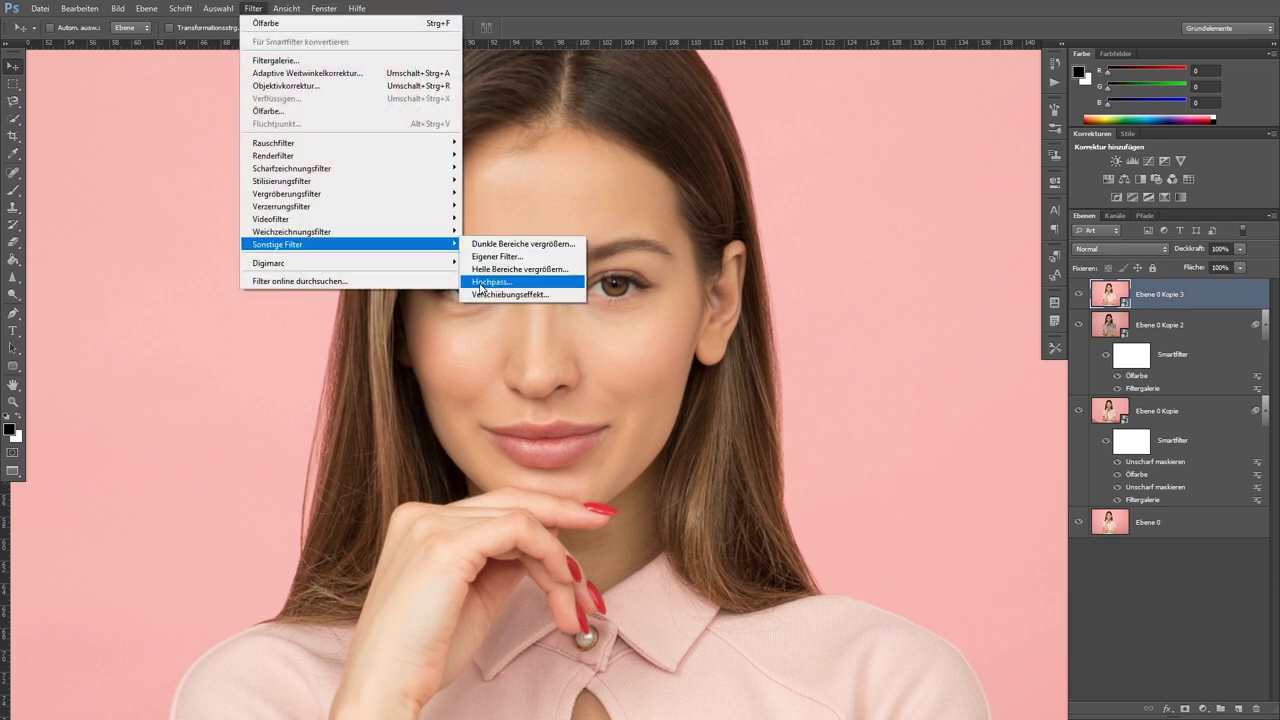
pyautogui.click(524, 282)
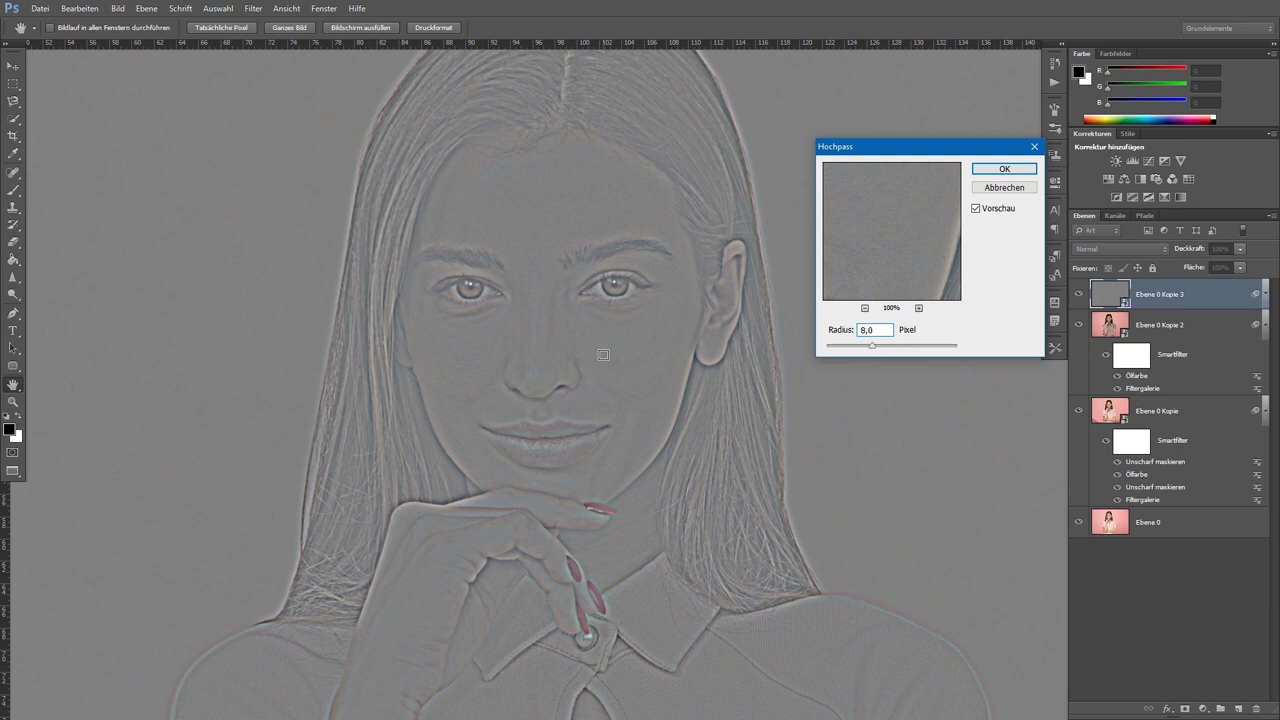
pyautogui.moveTo(728, 308); pyautogui.dragTo(708, 335)
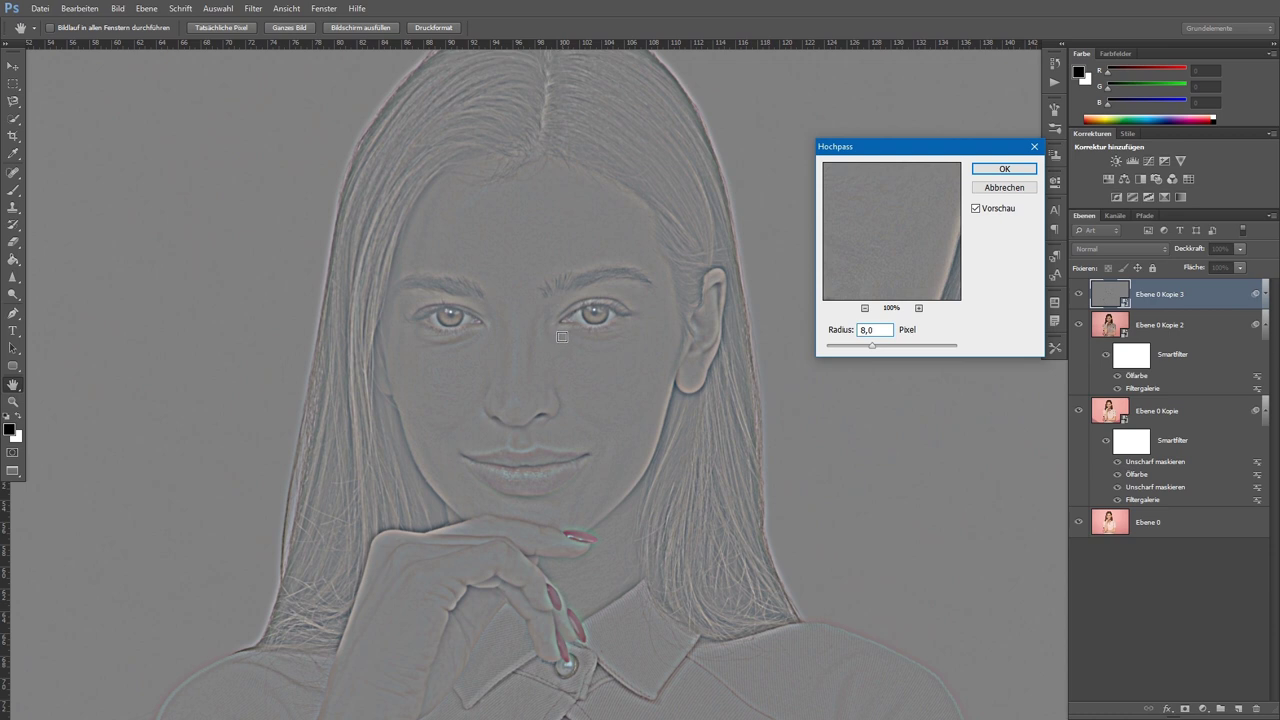
pyautogui.click(977, 172)
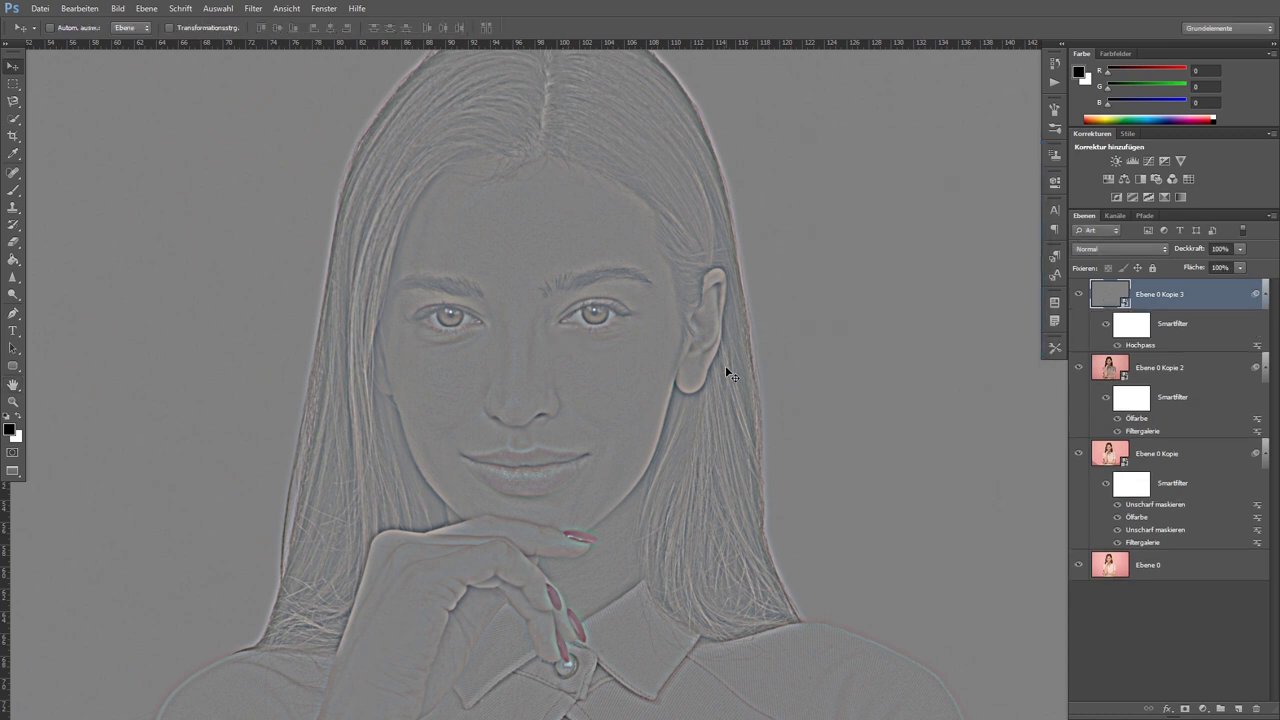
pyautogui.click(1105, 250)
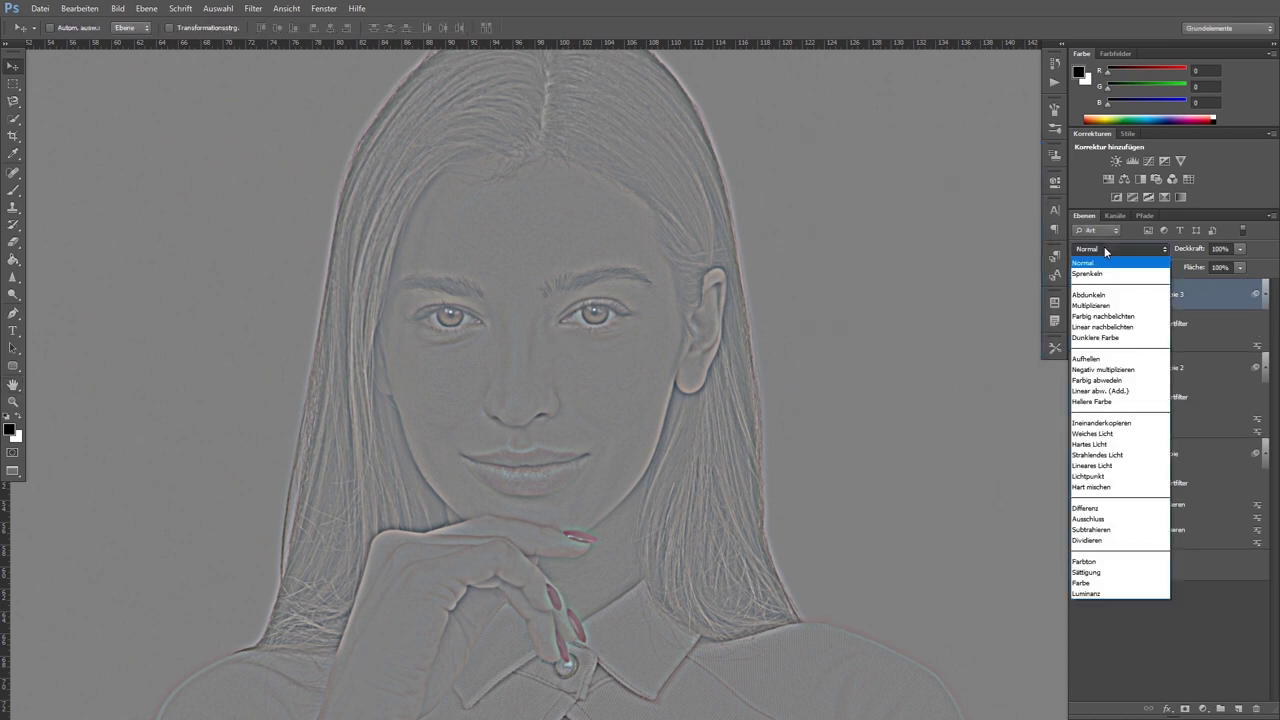
pyautogui.click(1101, 424)
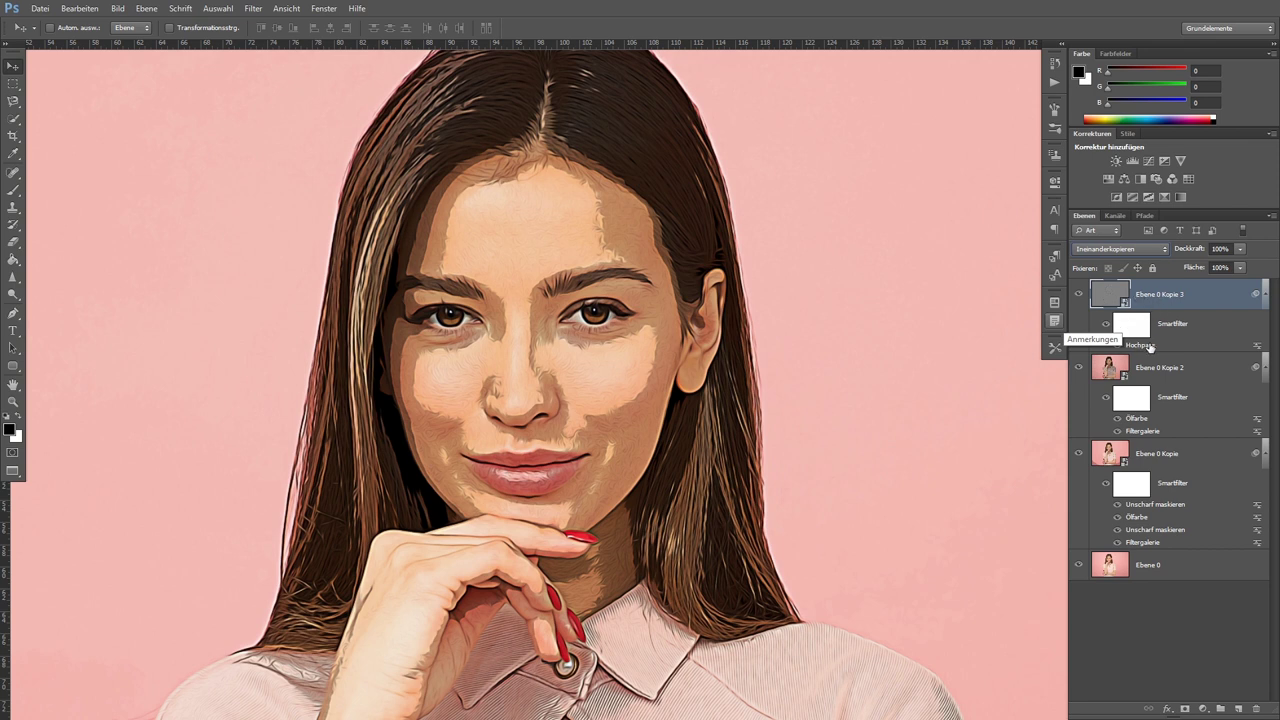
# - Raise the radius of the Hochpass smart filter on Ebene 0 Kopie 3 for stronger edges
pyautogui.doubleClick(1141, 345)
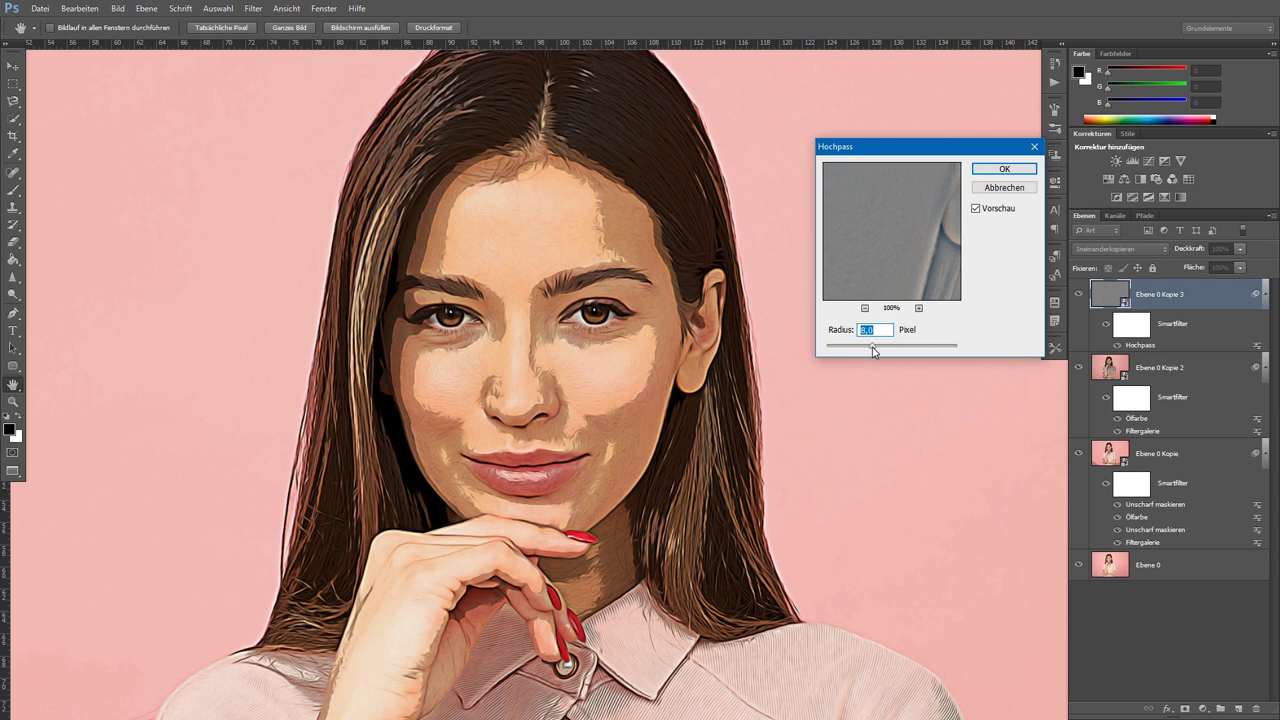
pyautogui.moveTo(873, 347); pyautogui.dragTo(883, 351)
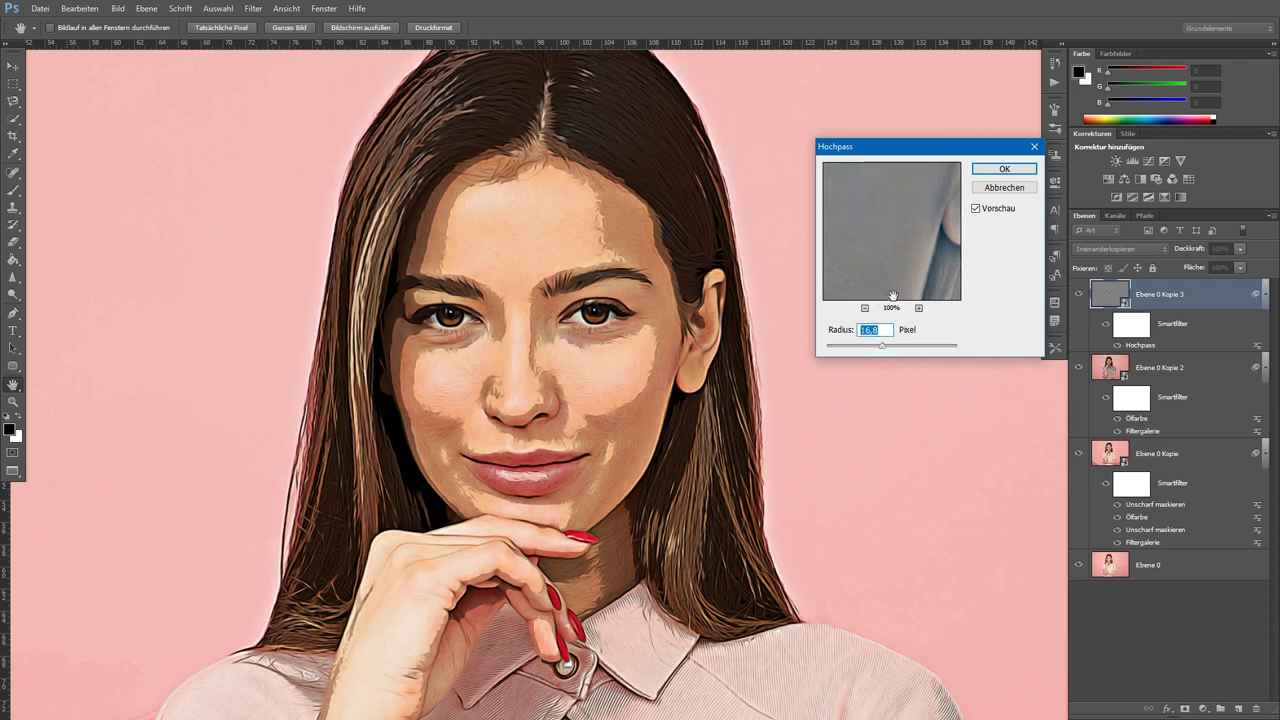
pyautogui.click(1004, 169)
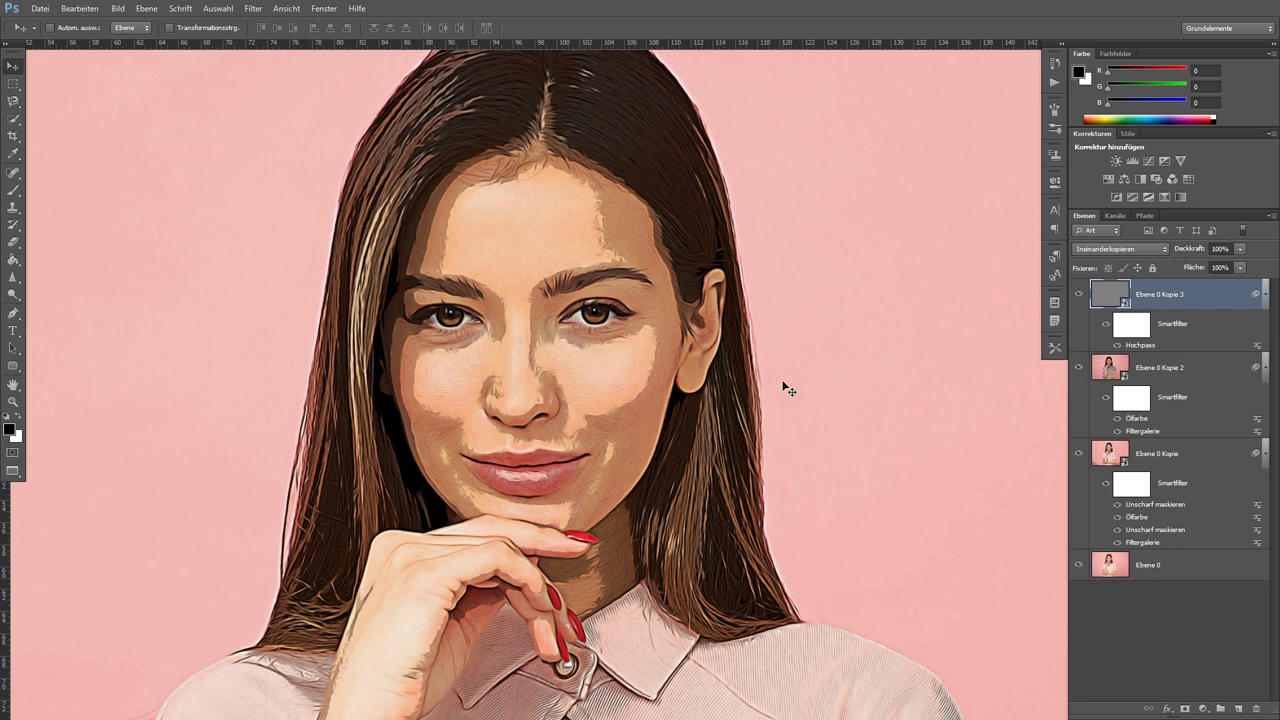
pyautogui.scroll(-3, 789, 389)
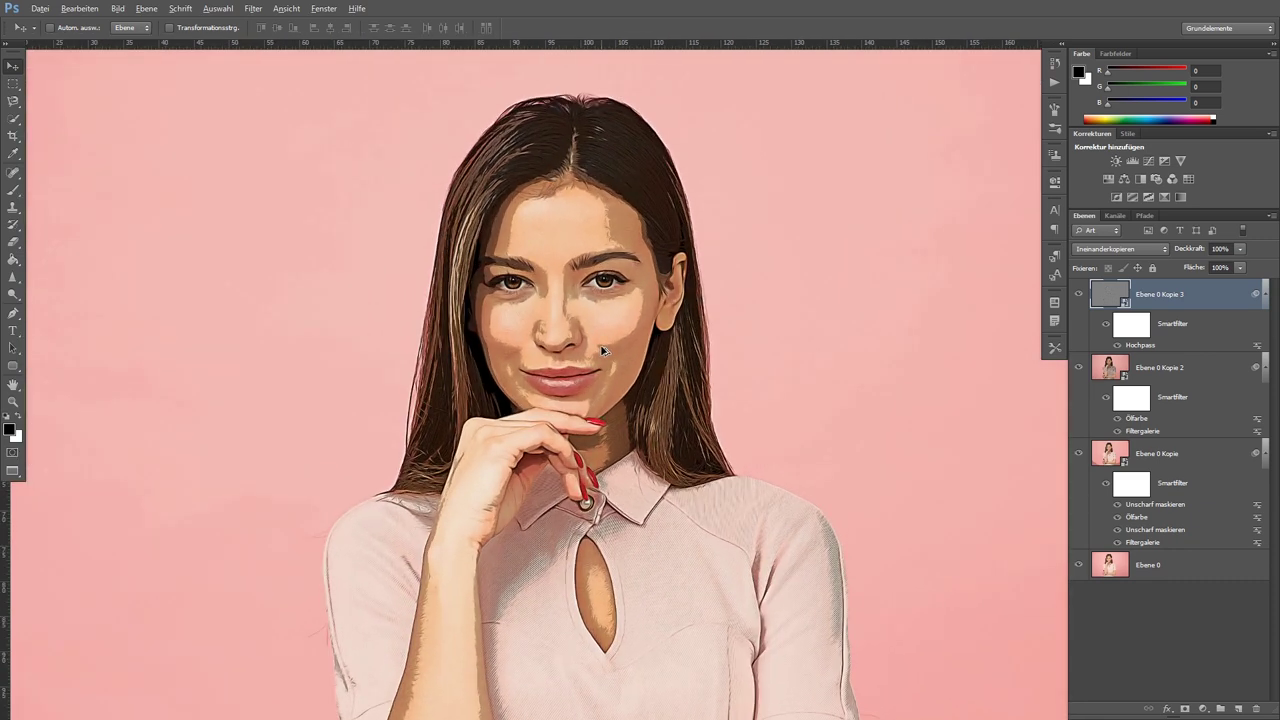
pyautogui.scroll(3, 605, 352)
pyautogui.press('alt')
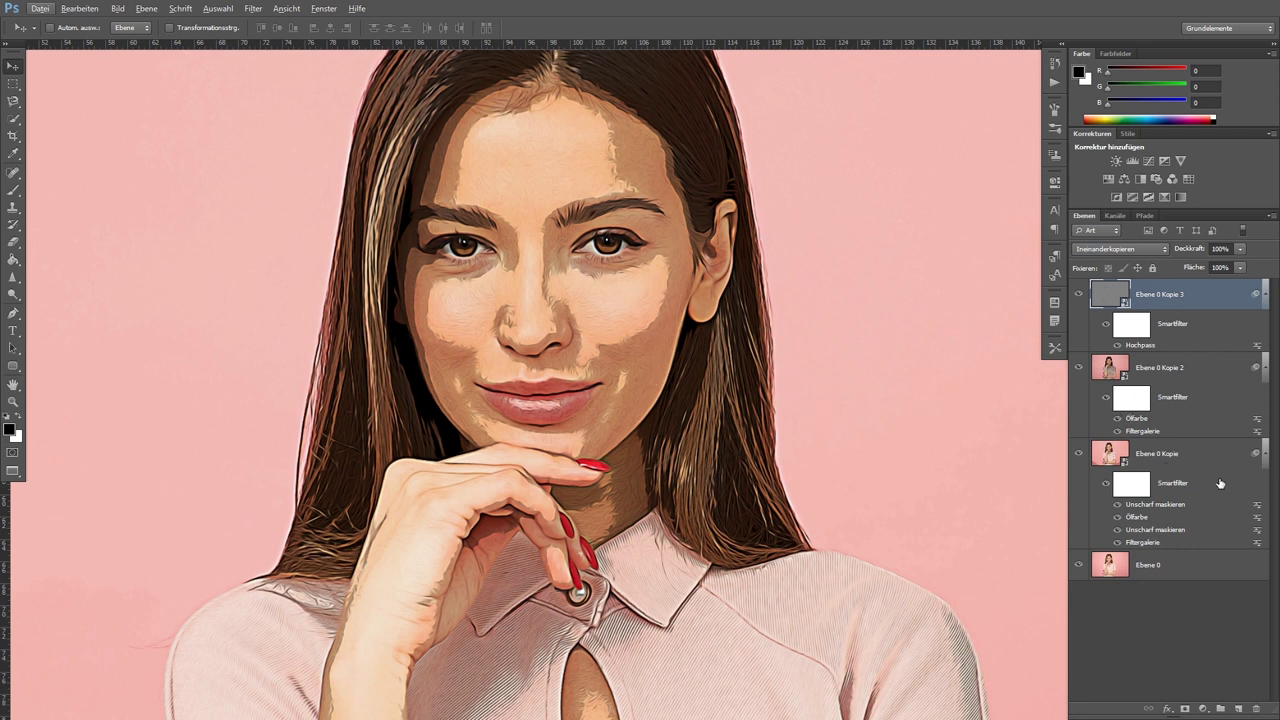
# - On Ebene 0 Kopie, raise the Filtergalerie's Tontrennung value and apply it
pyautogui.click(1182, 462)
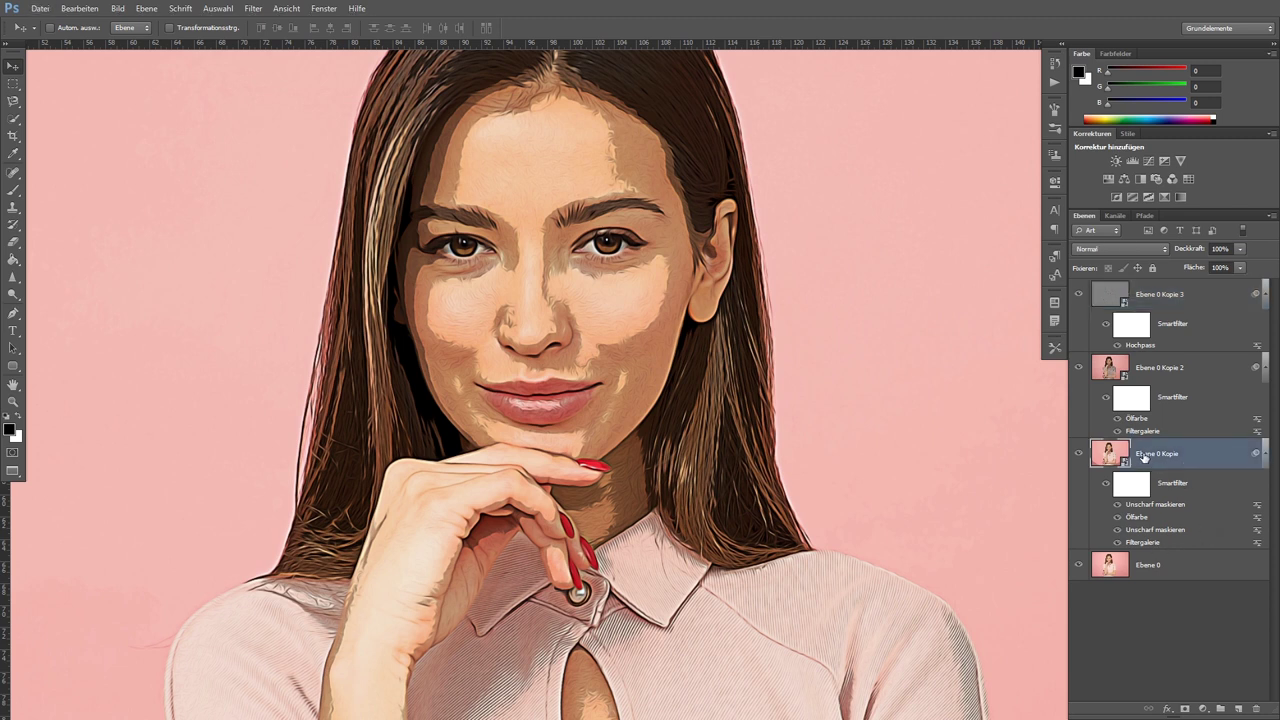
pyautogui.doubleClick(1147, 544)
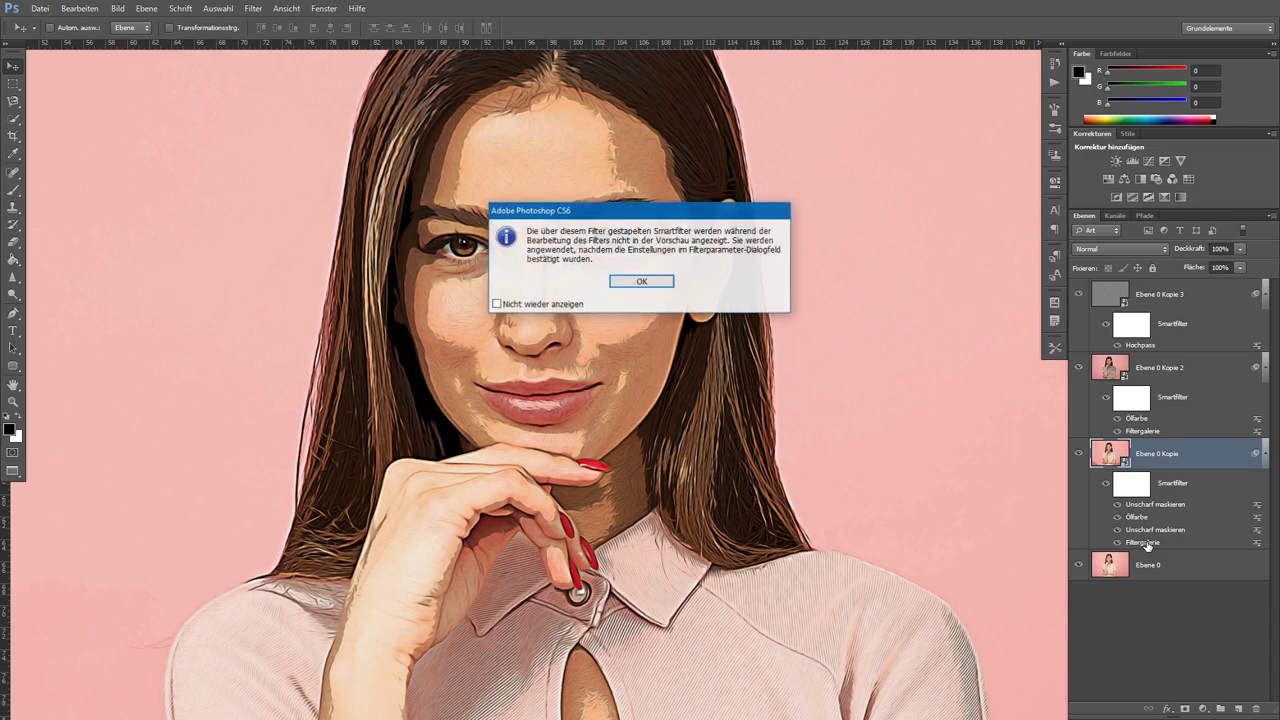
pyautogui.click(650, 290)
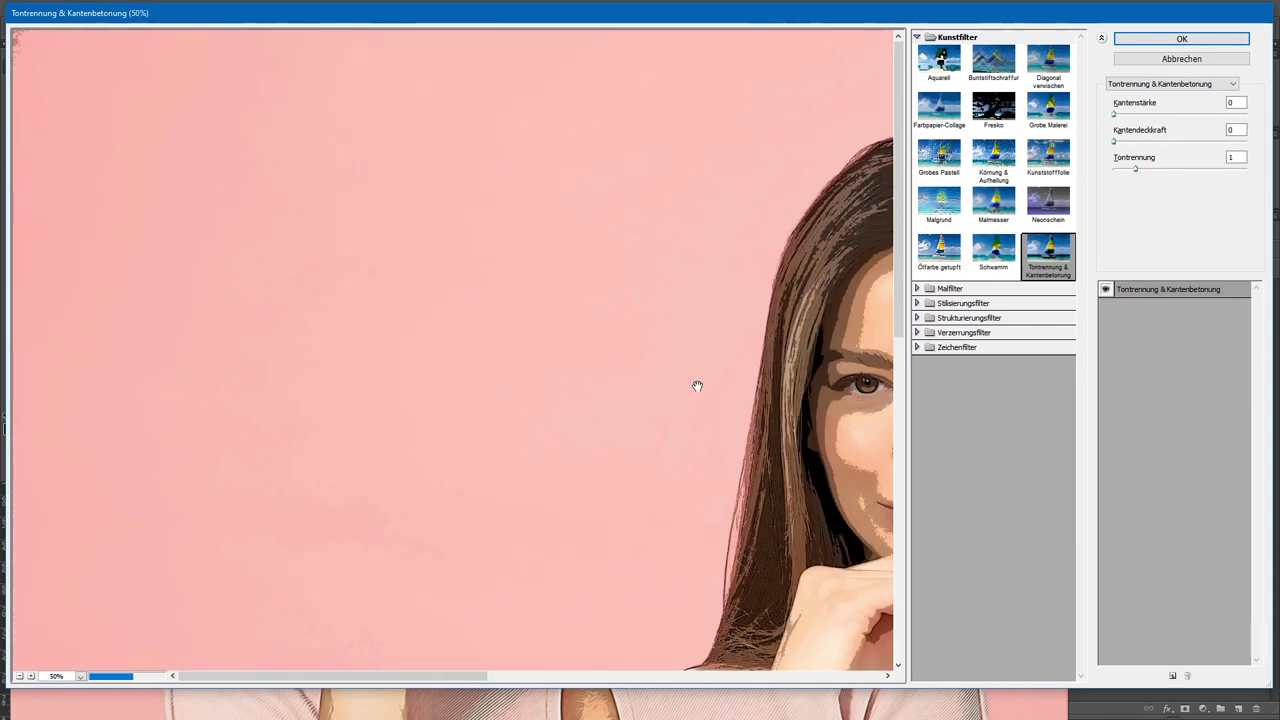
pyautogui.moveTo(697, 386); pyautogui.dragTo(331, 331)
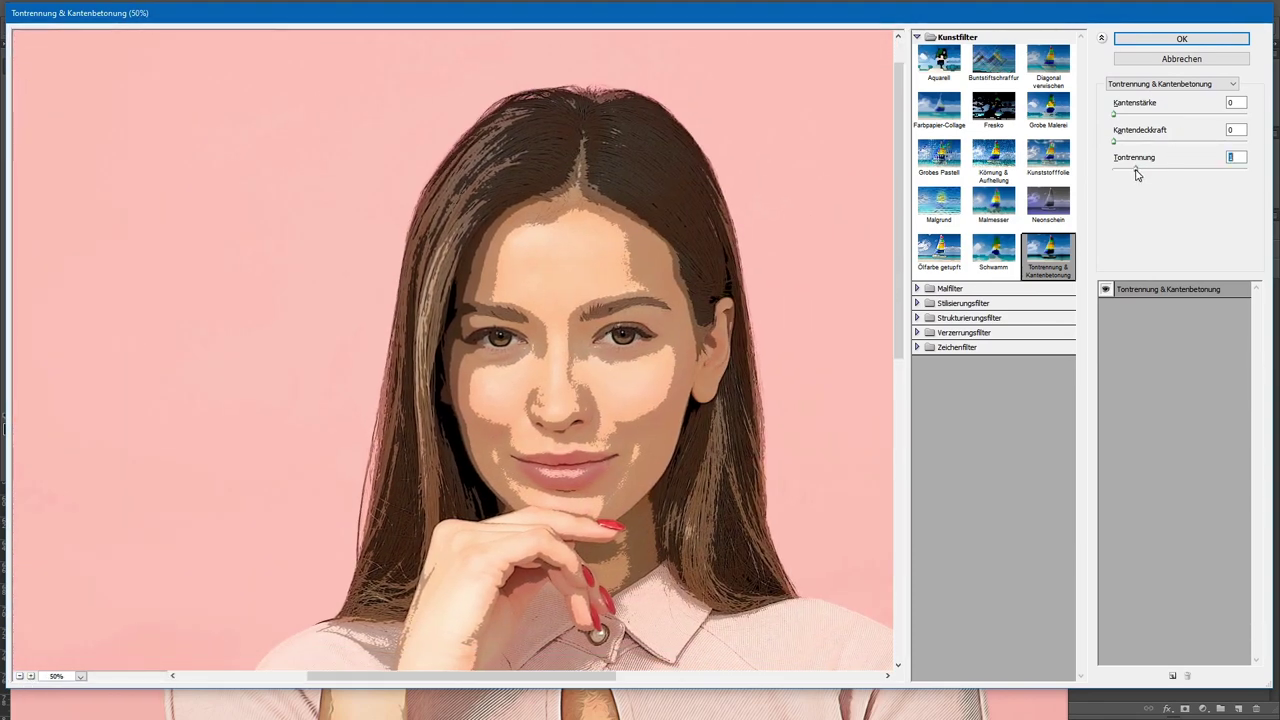
pyautogui.moveTo(1134, 168); pyautogui.dragTo(1150, 170)
pyautogui.click(1181, 38)
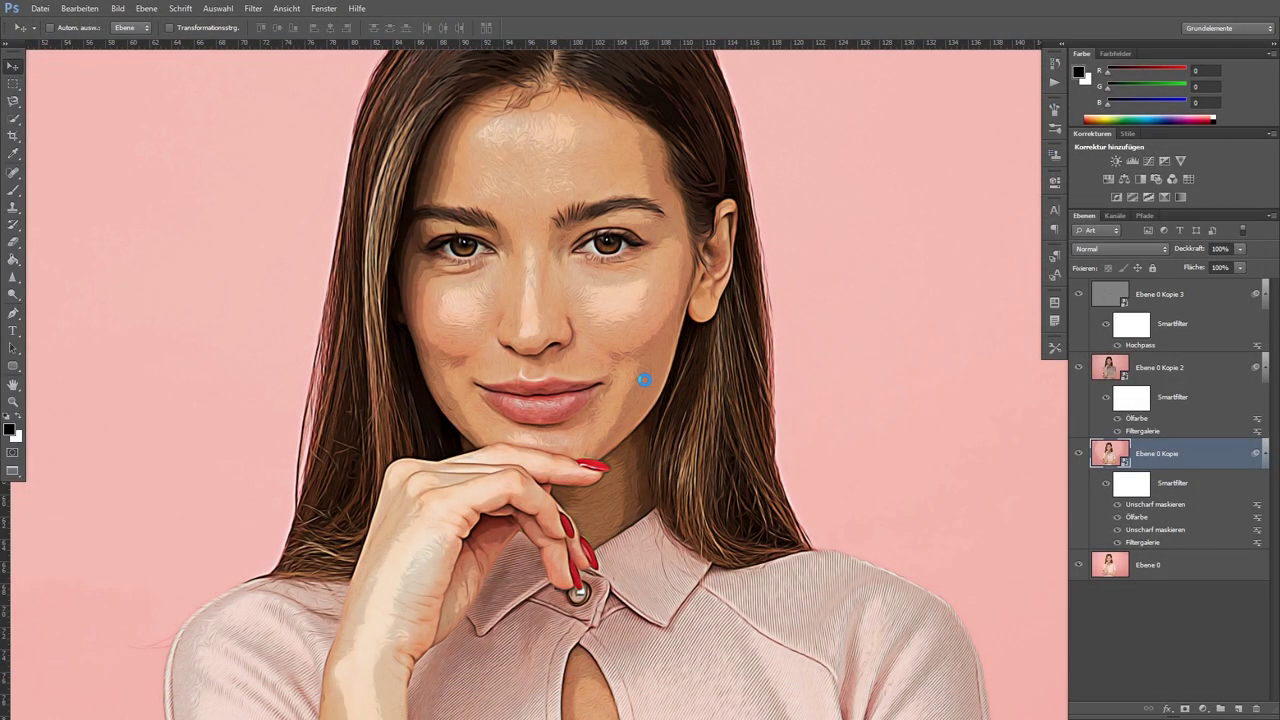
pyautogui.moveTo(600, 291); pyautogui.dragTo(599, 366)
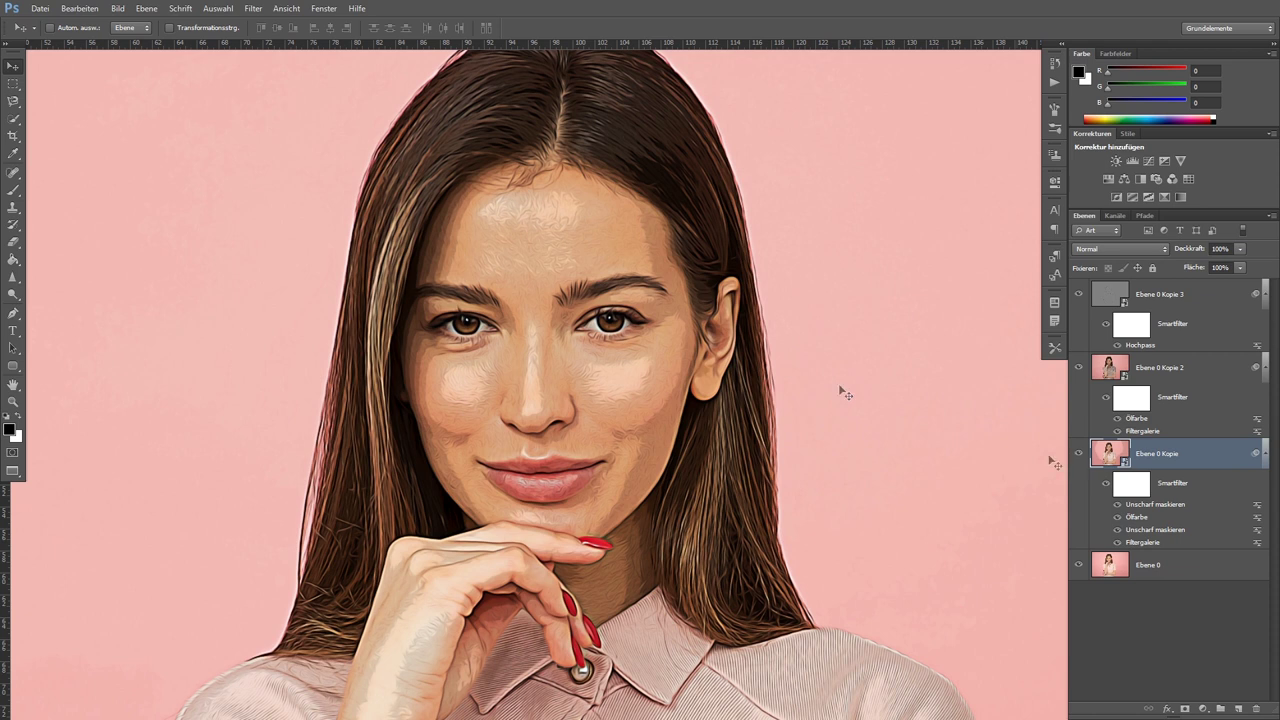
# - Readjust the Filtergalerie's Tontrennung level once more and confirm the change
pyautogui.doubleClick(1142, 543)
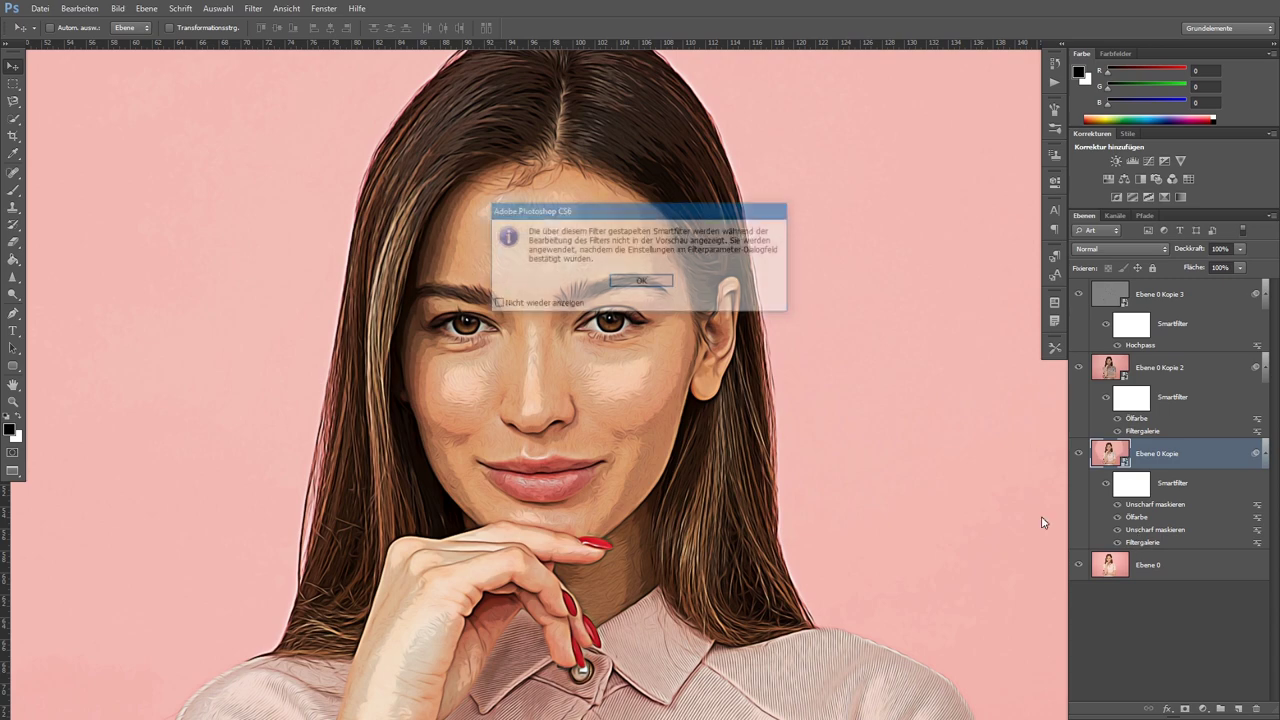
pyautogui.click(642, 282)
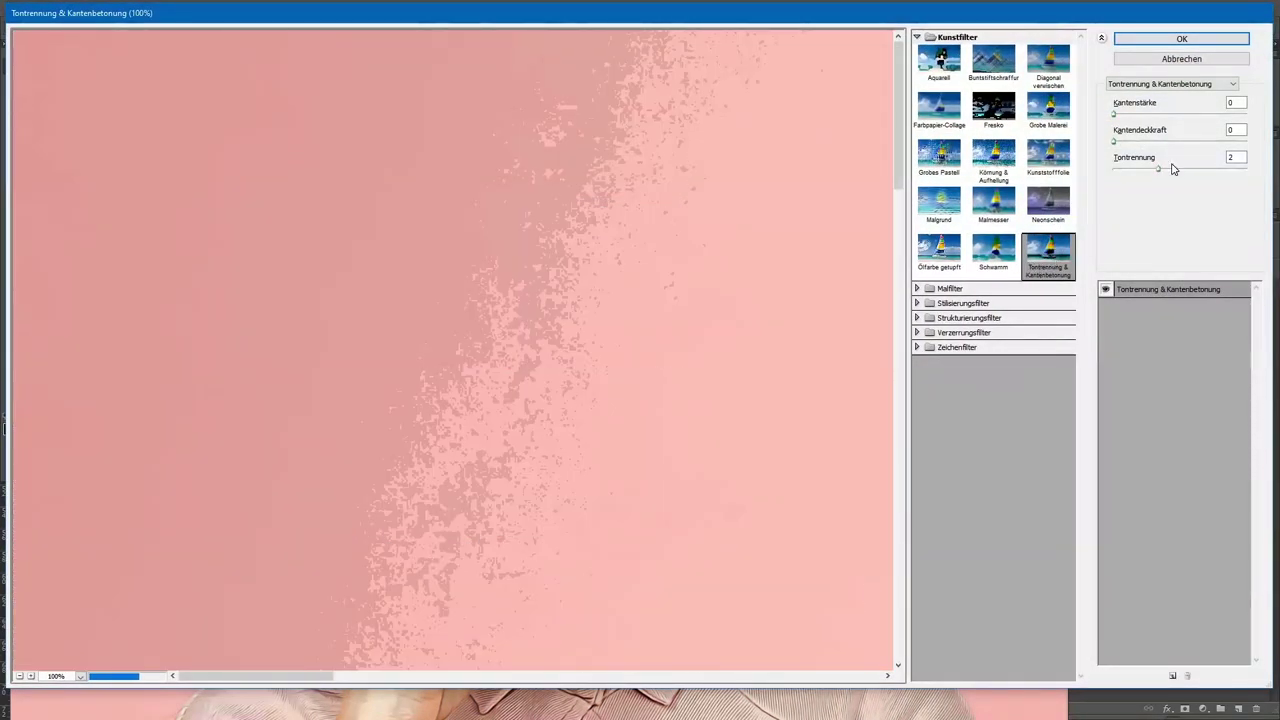
pyautogui.moveTo(1168, 167); pyautogui.dragTo(1146, 176)
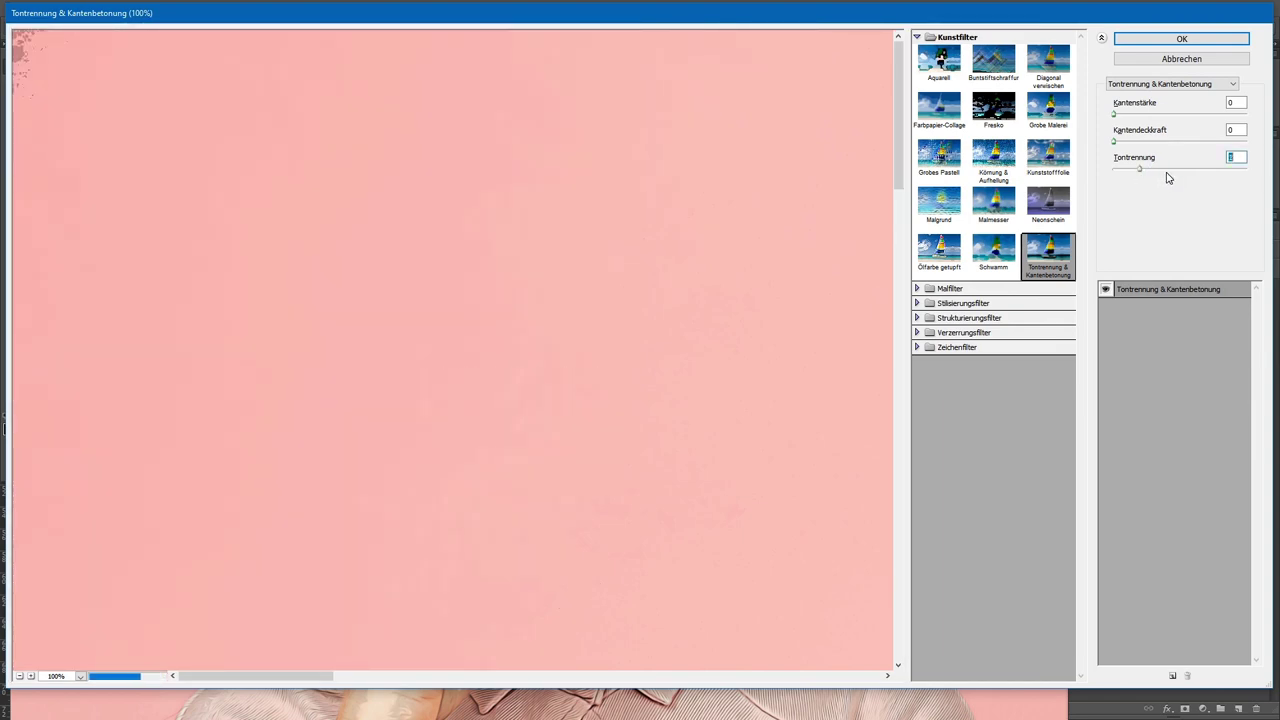
pyautogui.press('Return')
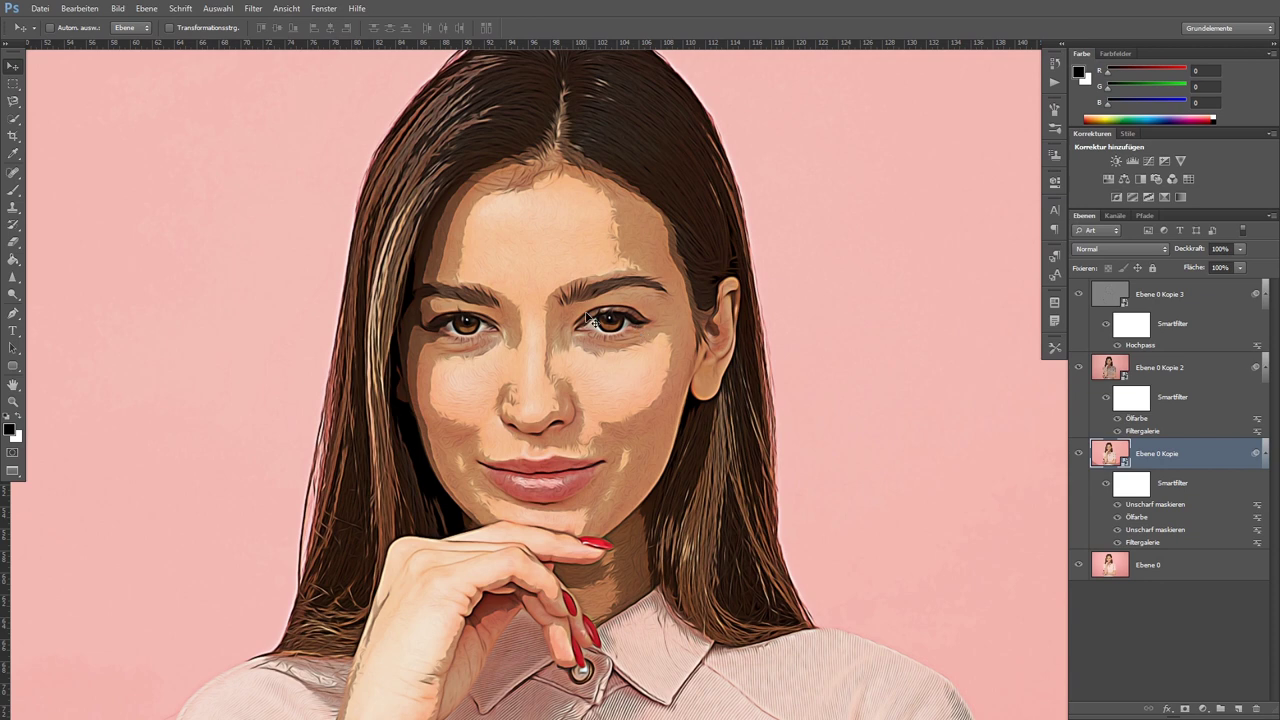
pyautogui.scroll(-2, 520, 250)
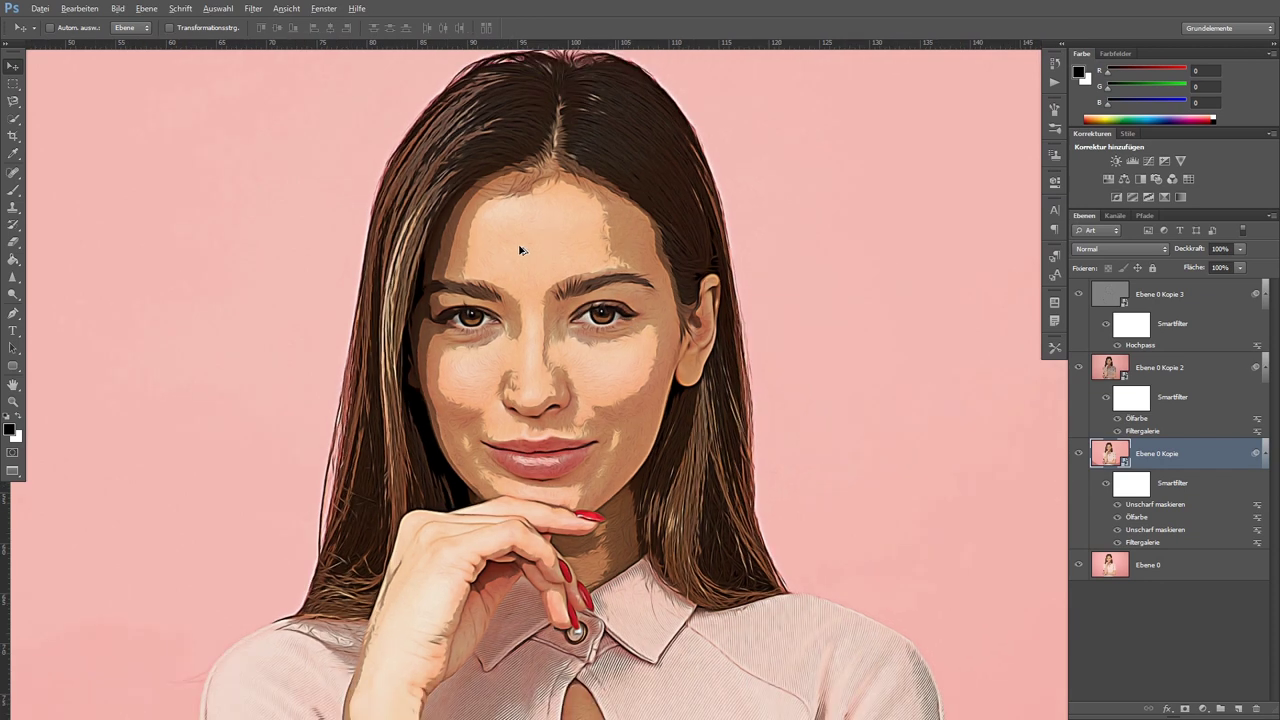
pyautogui.scroll(-1, 520, 250)
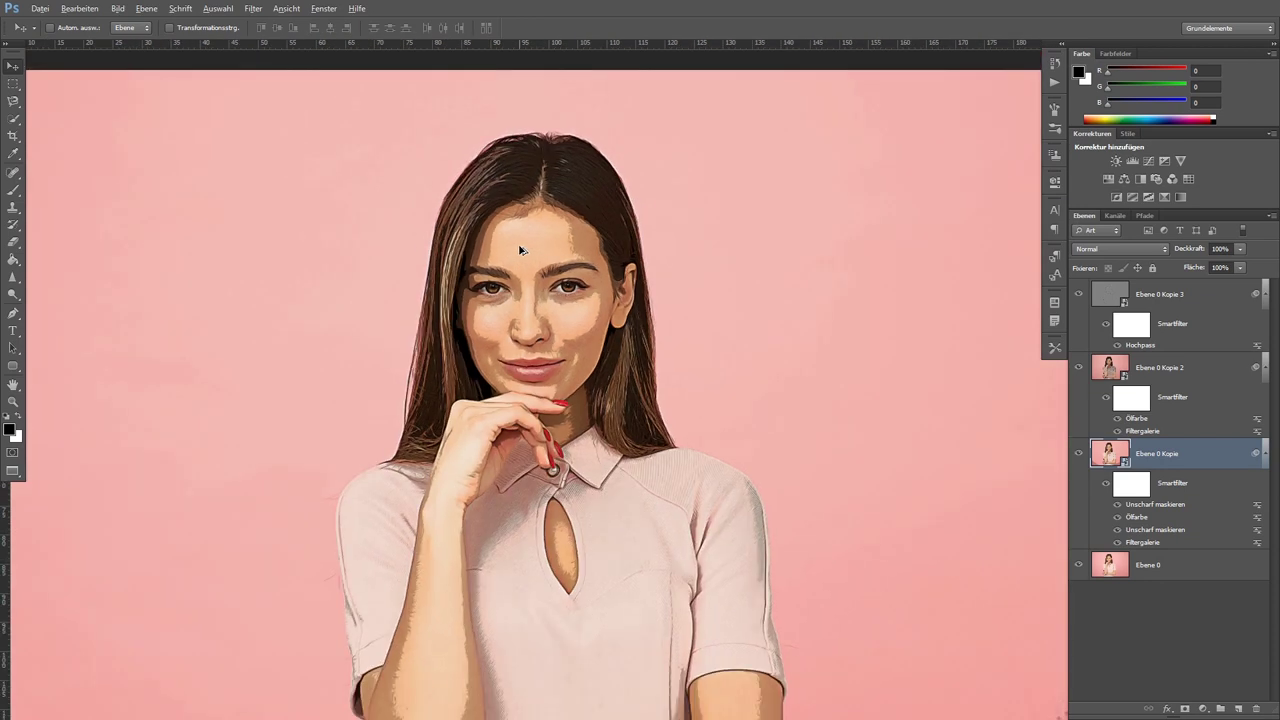
# - Add a Tonwertkorrektur layer above Ebene 0 Kopie 3 with input levels 5, 0.88 and 237
pyautogui.click(1217, 294)
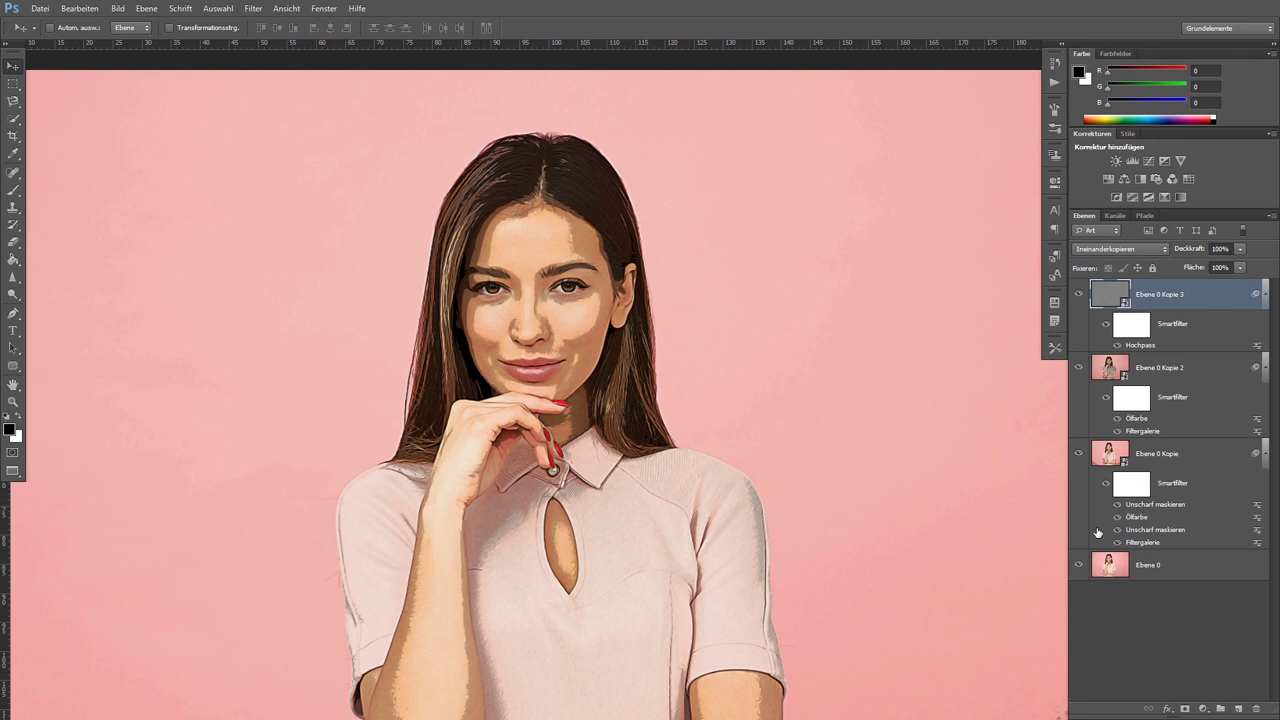
pyautogui.click(1203, 708)
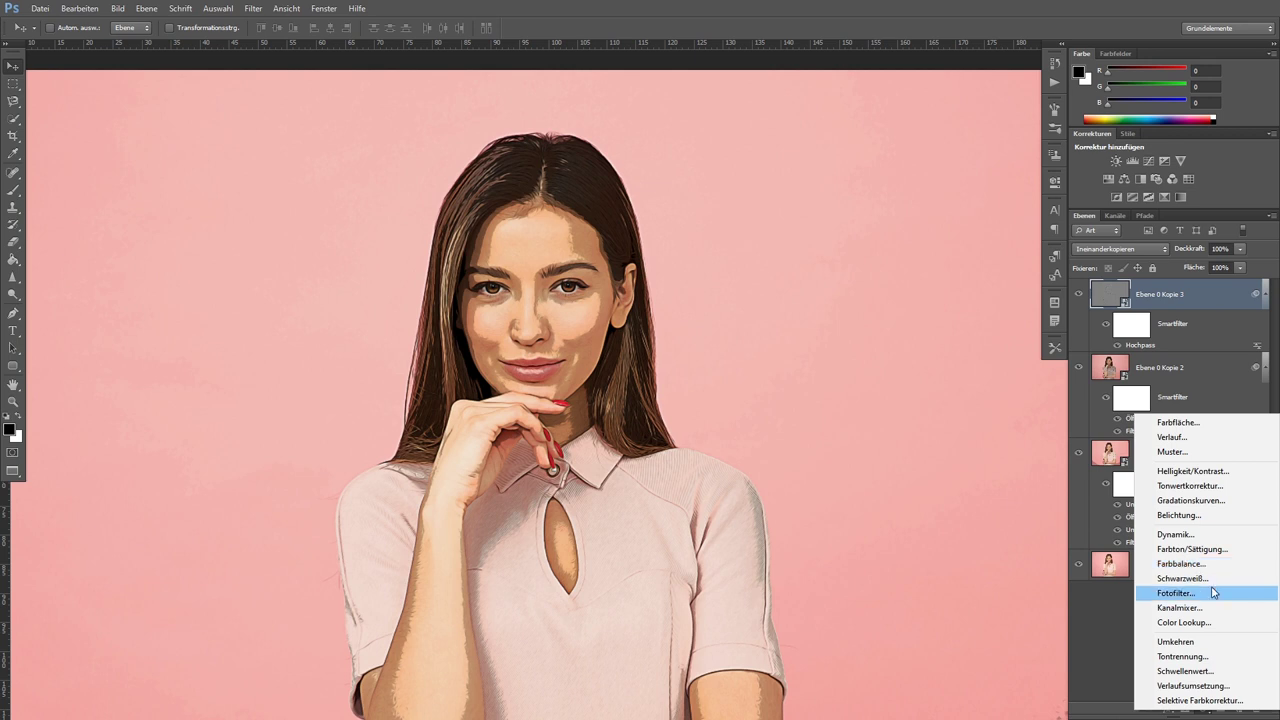
pyautogui.click(1212, 486)
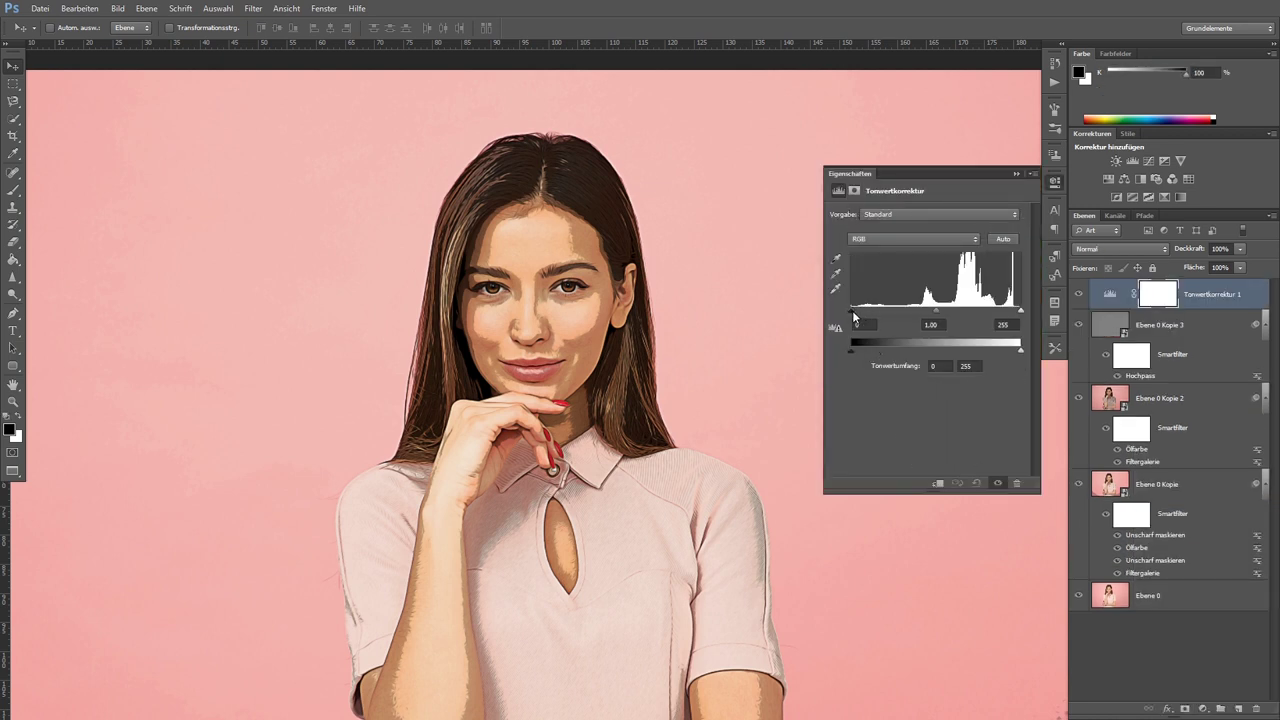
pyautogui.moveTo(852, 310); pyautogui.dragTo(856, 310)
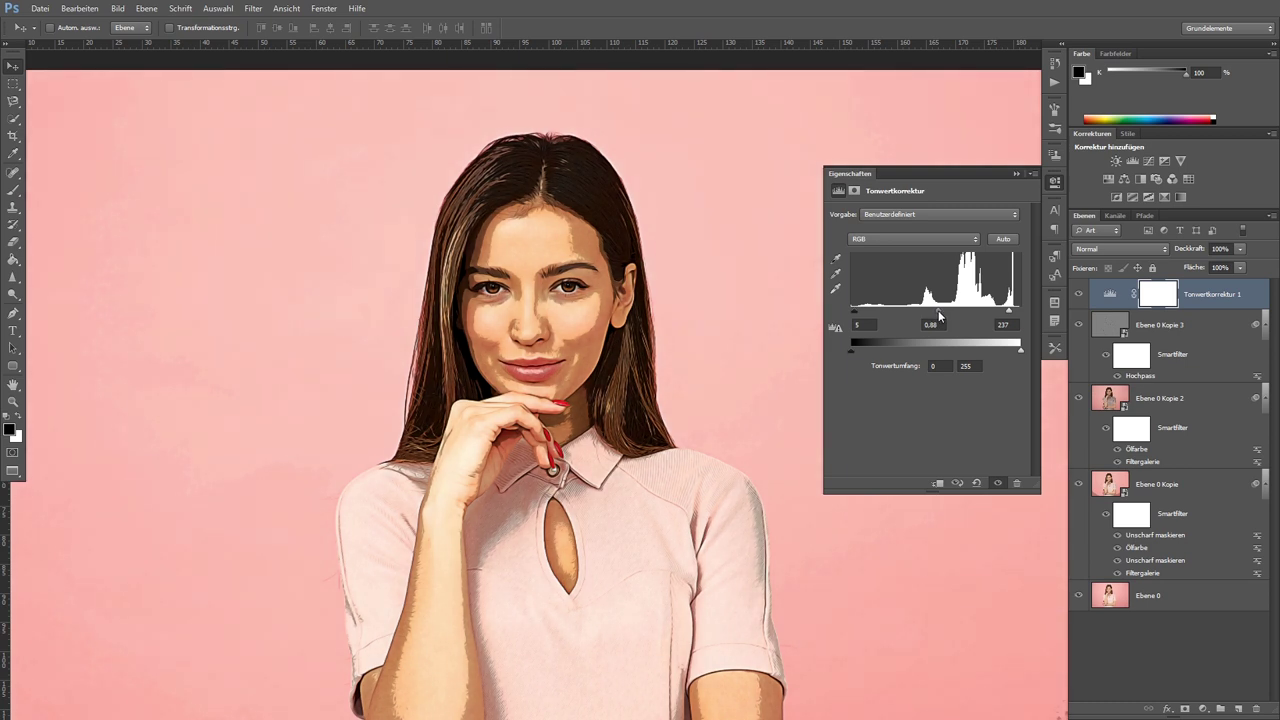
pyautogui.moveTo(938, 310); pyautogui.dragTo(939, 310)
pyautogui.click(1054, 181)
pyautogui.click(1077, 294)
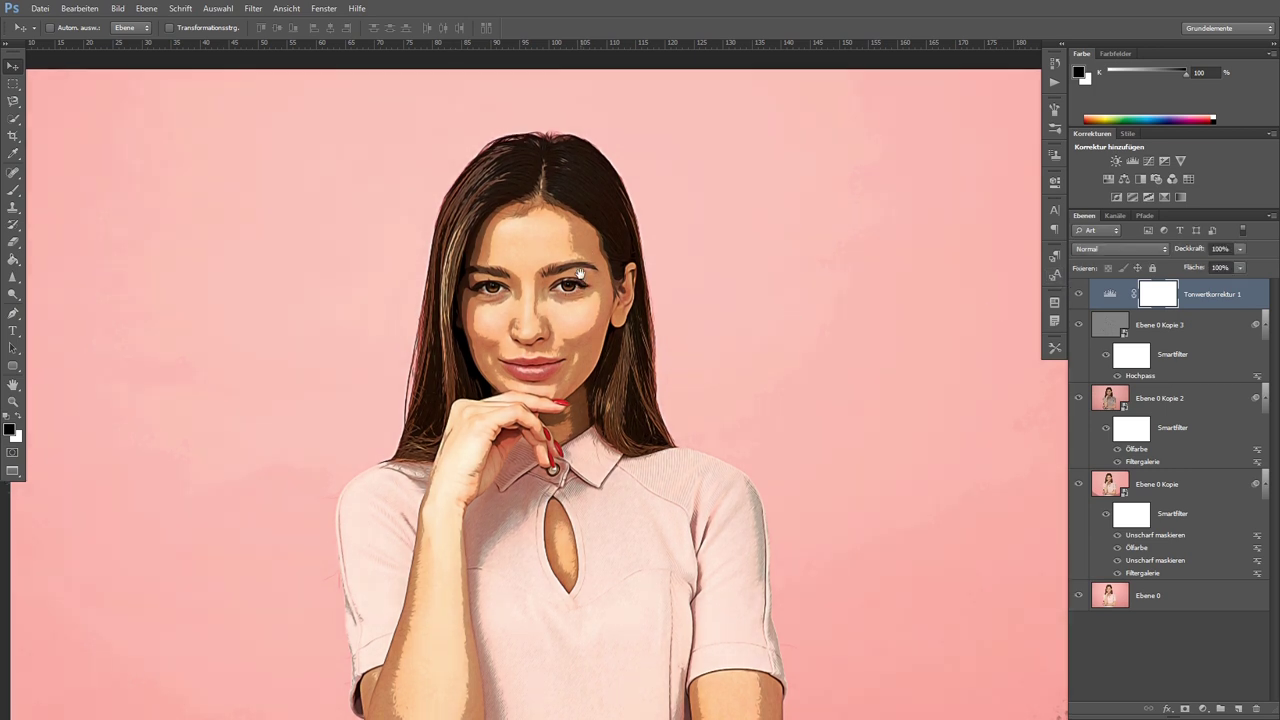
pyautogui.moveTo(580, 282); pyautogui.dragTo(578, 234)
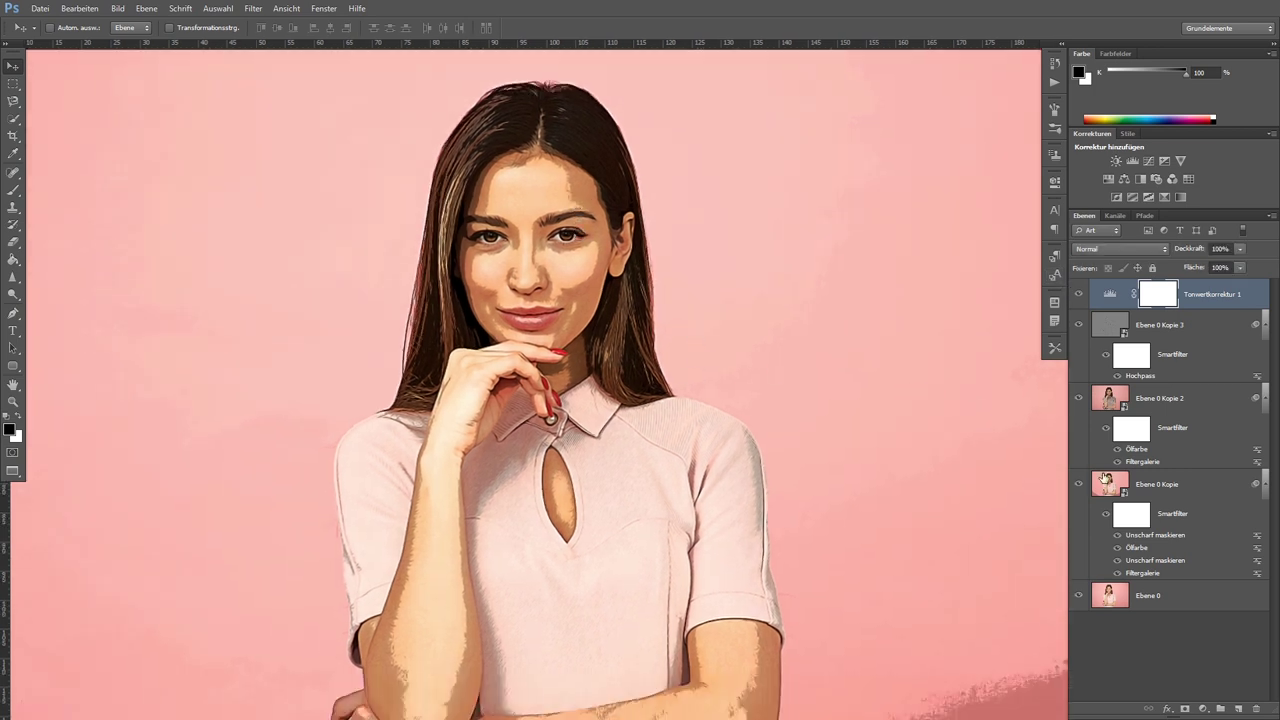
pyautogui.click(1203, 708)
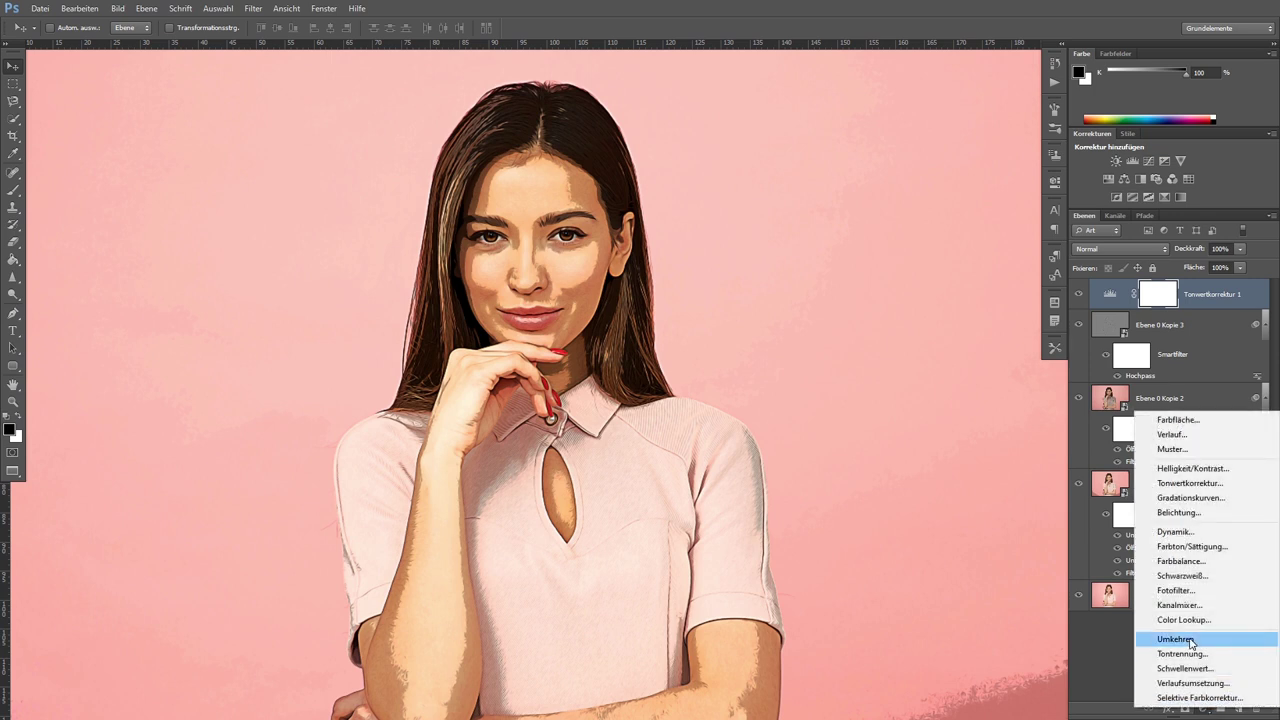
# - Add a Dynamik vibrance adjustment layer with vibrance at about +19
pyautogui.click(1176, 534)
pyautogui.moveTo(926, 226); pyautogui.dragTo(929, 226)
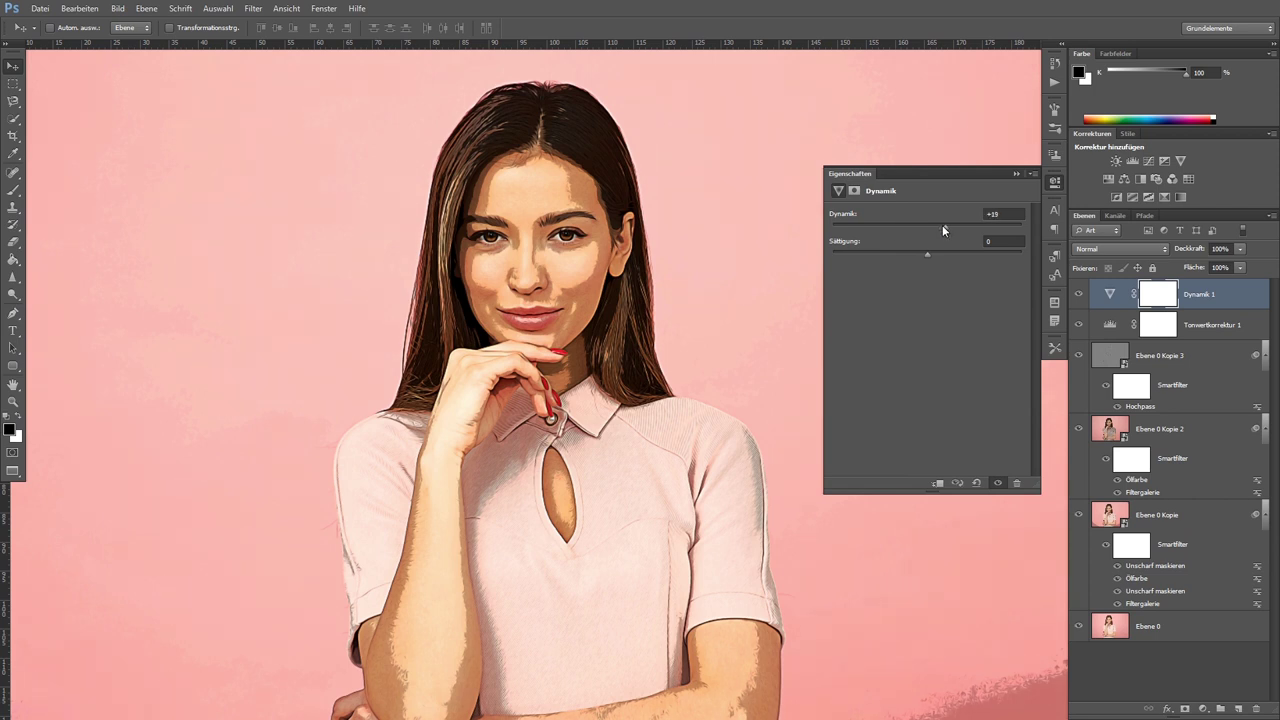
pyautogui.moveTo(926, 256); pyautogui.dragTo(929, 256)
pyautogui.click(528, 233)
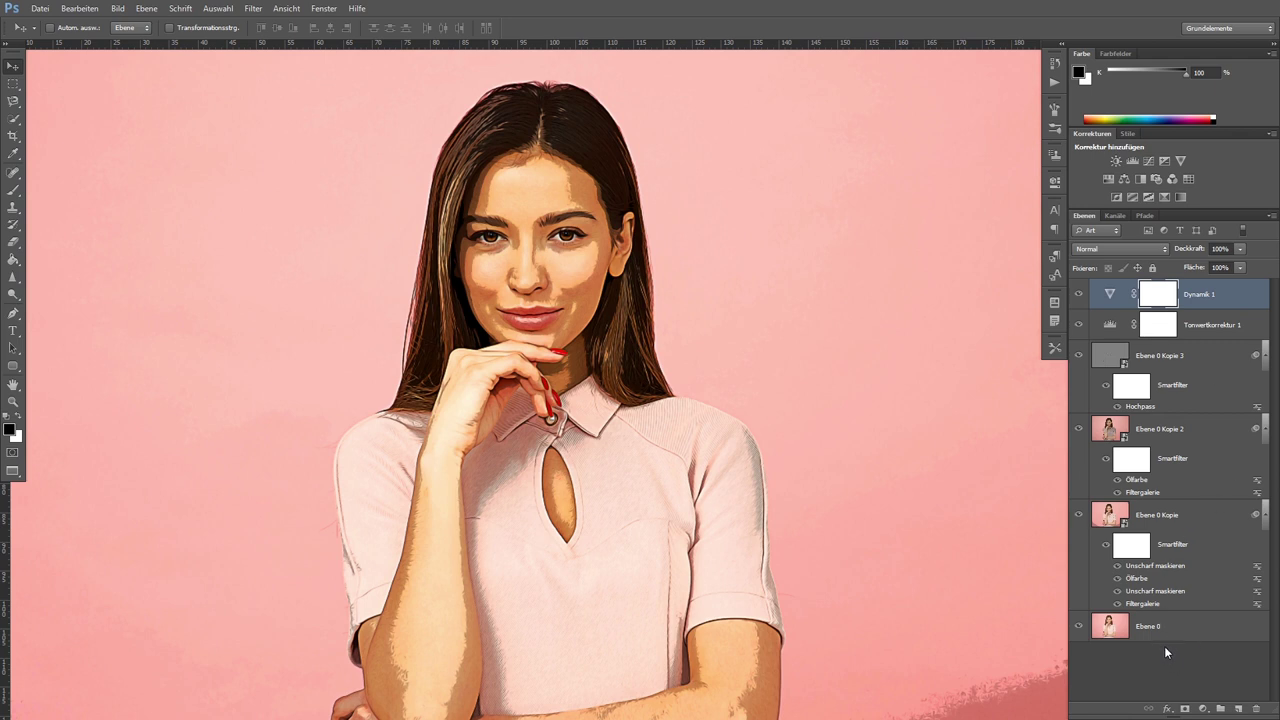
pyautogui.click(1203, 708)
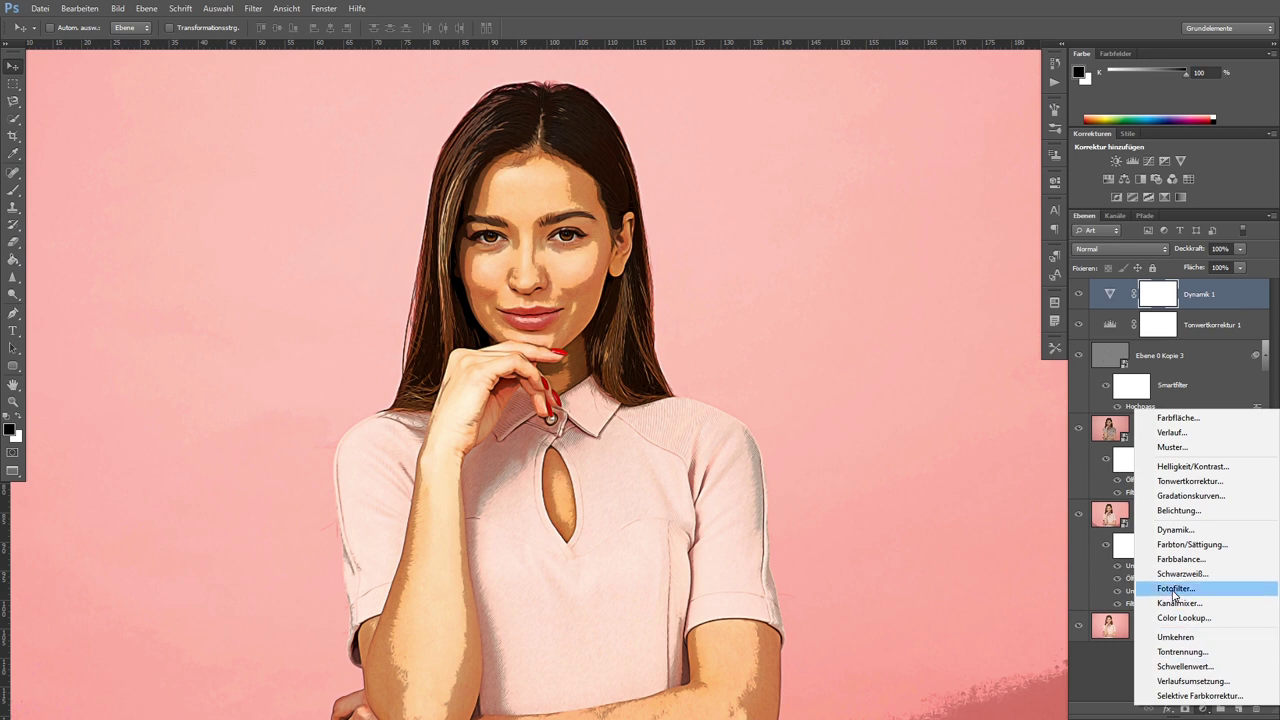
# - Add a Gradationskurven layer lifting the Rot channel midpoint to input 122, output 135
pyautogui.click(1215, 497)
pyautogui.click(912, 232)
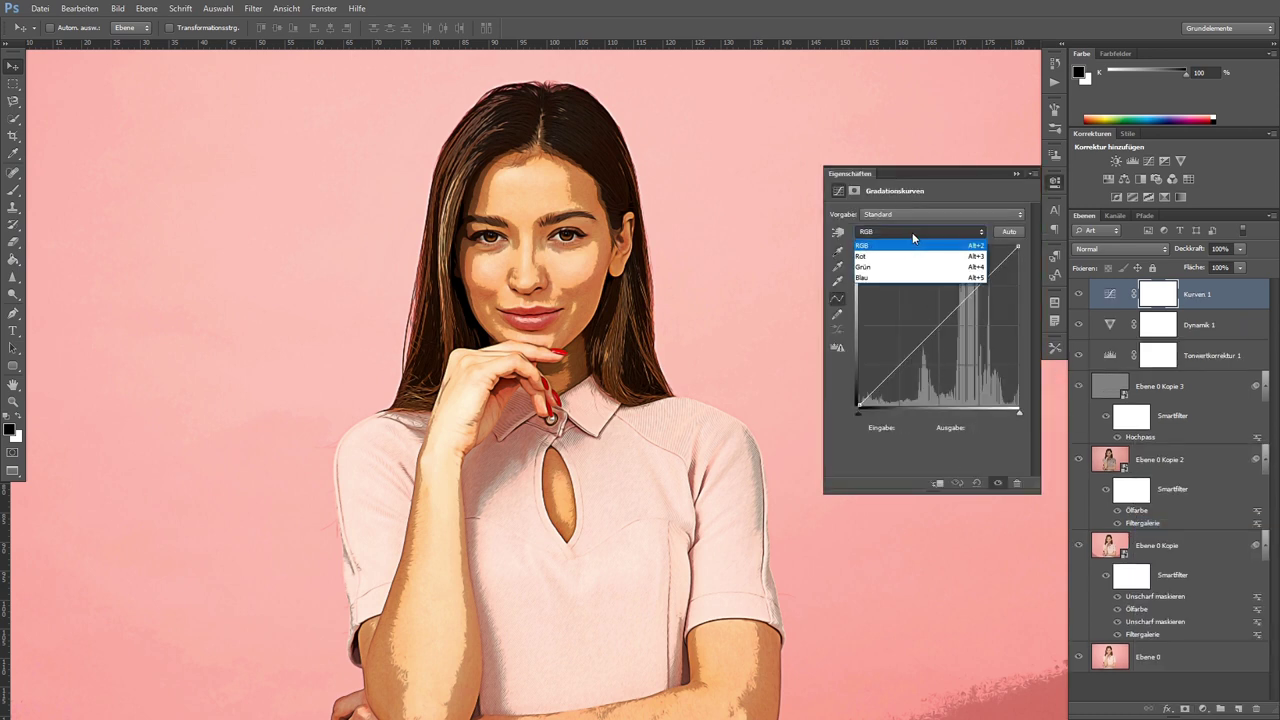
pyautogui.click(880, 257)
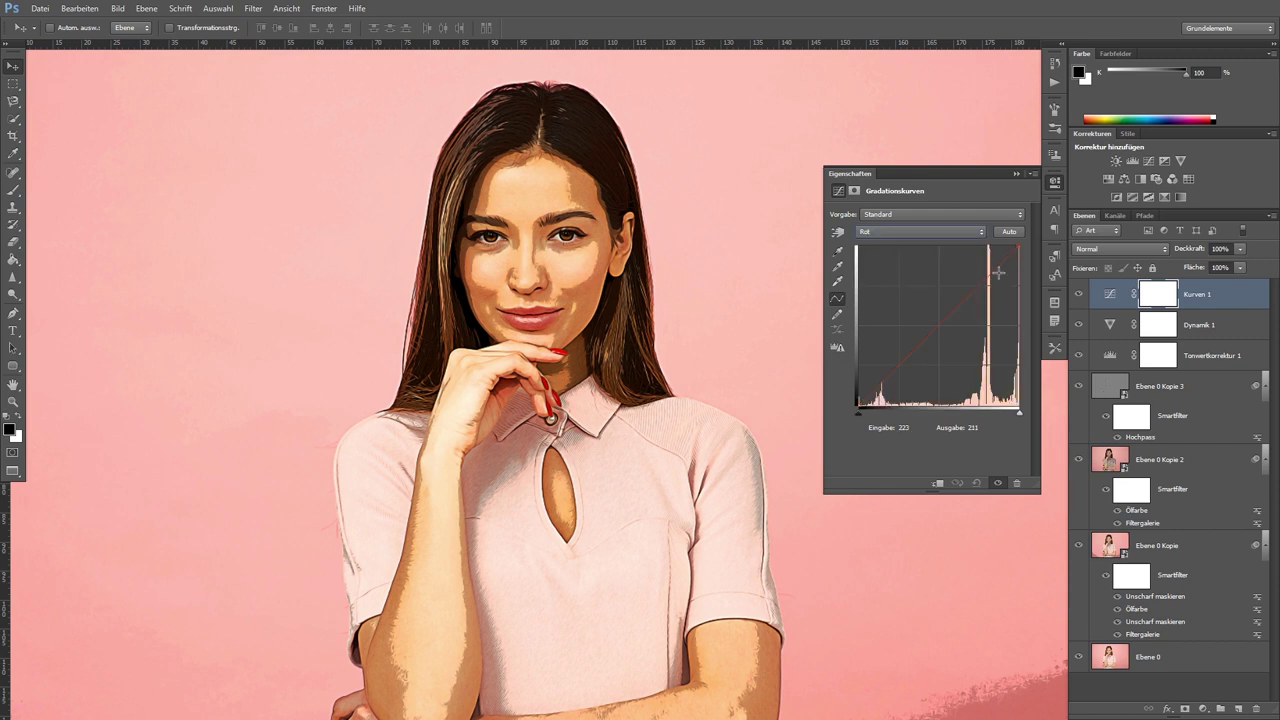
pyautogui.click(934, 321)
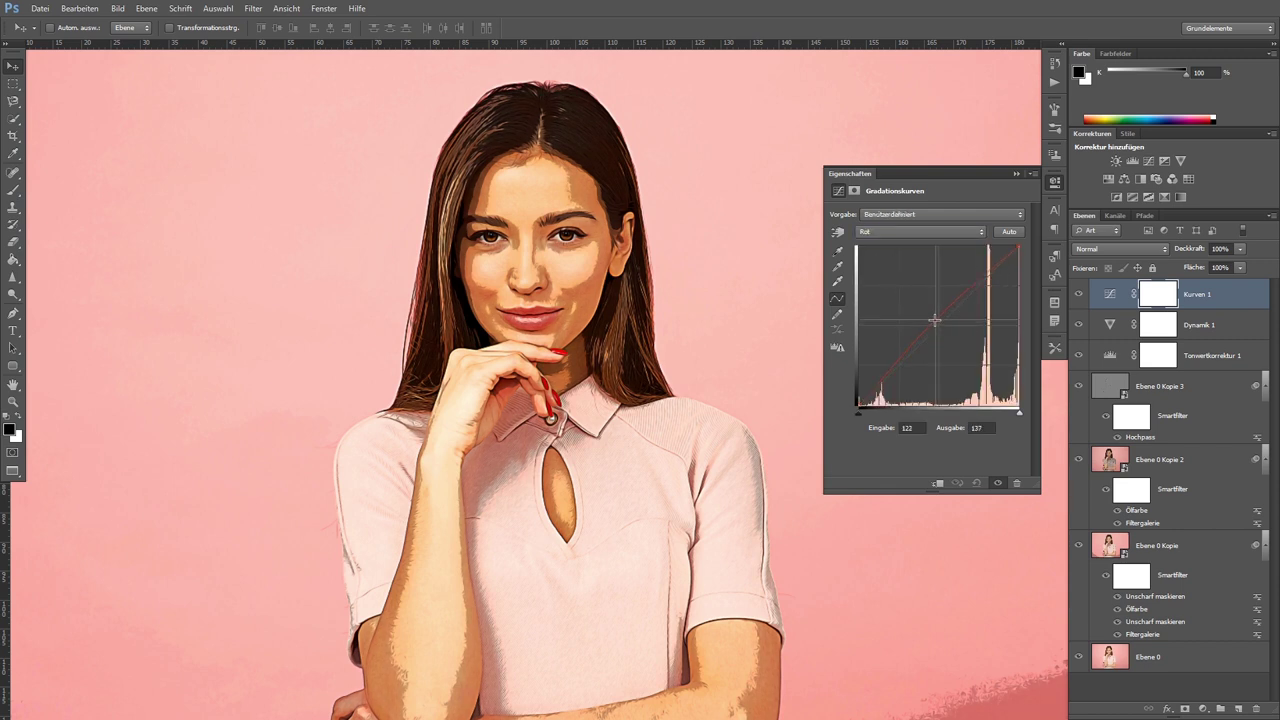
pyautogui.moveTo(934, 320); pyautogui.dragTo(934, 322)
pyautogui.click(1055, 186)
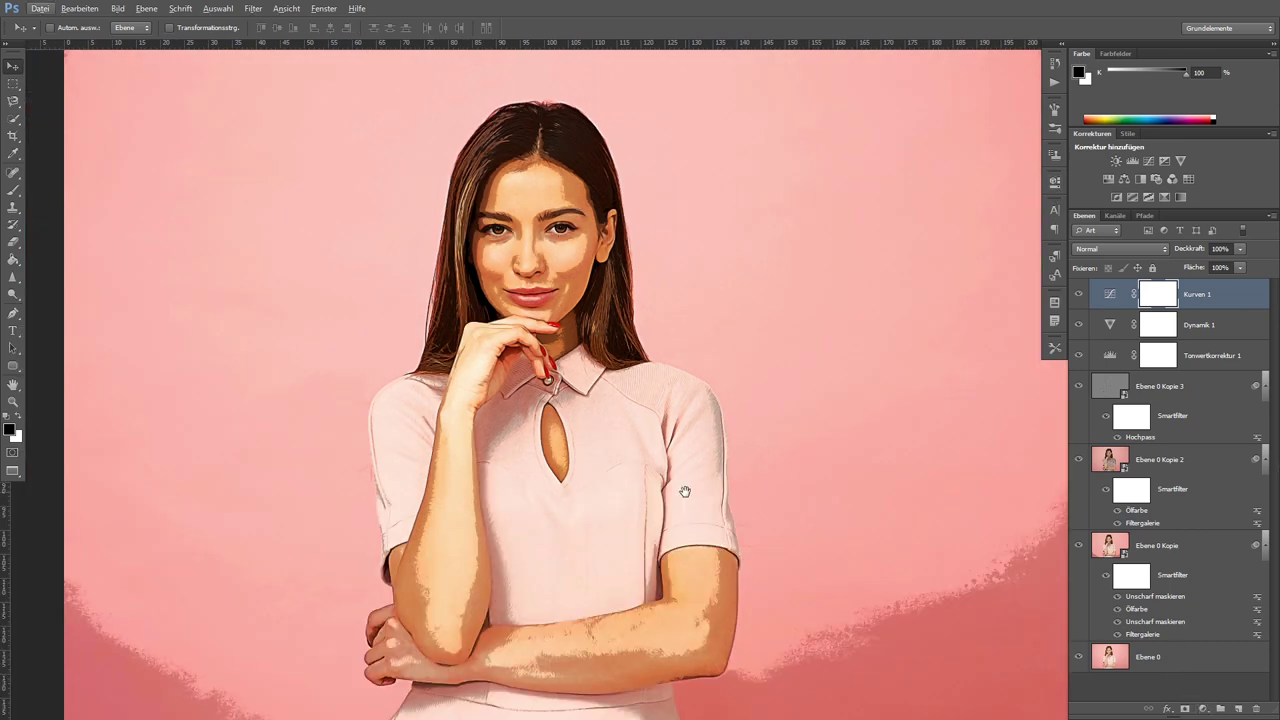
pyautogui.moveTo(685, 491); pyautogui.dragTo(685, 475)
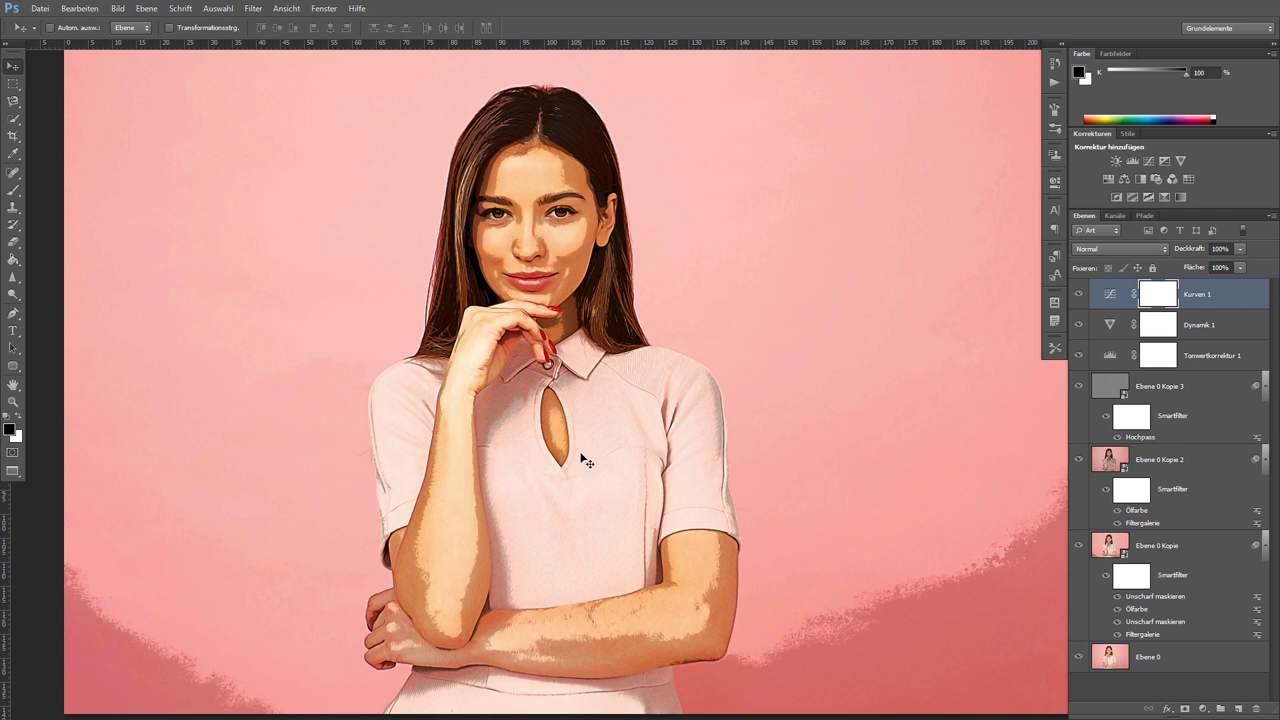
pyautogui.scroll(-2, 586, 461)
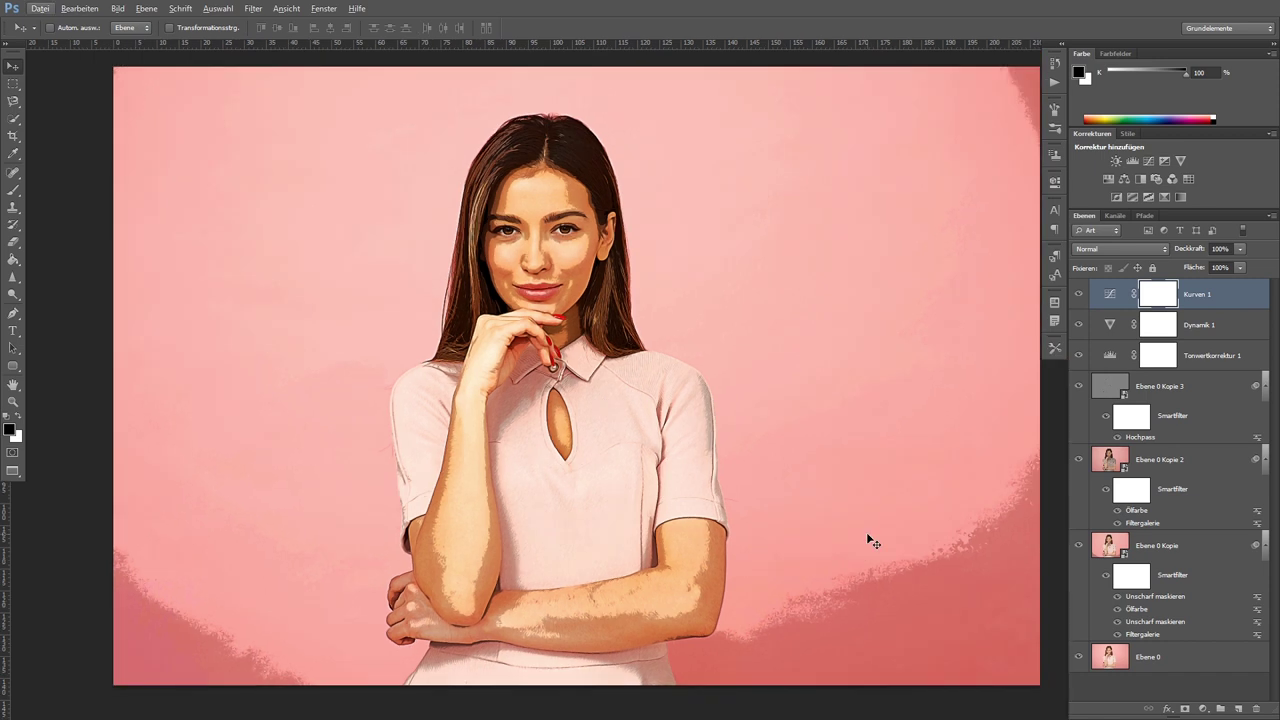
# - Group the layers from Kurven 1 down through Ebene 0 Kopie into Gruppe 1
pyautogui.press('alt')
pyautogui.keyDown('shift'); pyautogui.click(1240, 324); pyautogui.keyUp('shift')
pyautogui.keyDown('shift'); pyautogui.click(1242, 354); pyautogui.keyUp('shift')
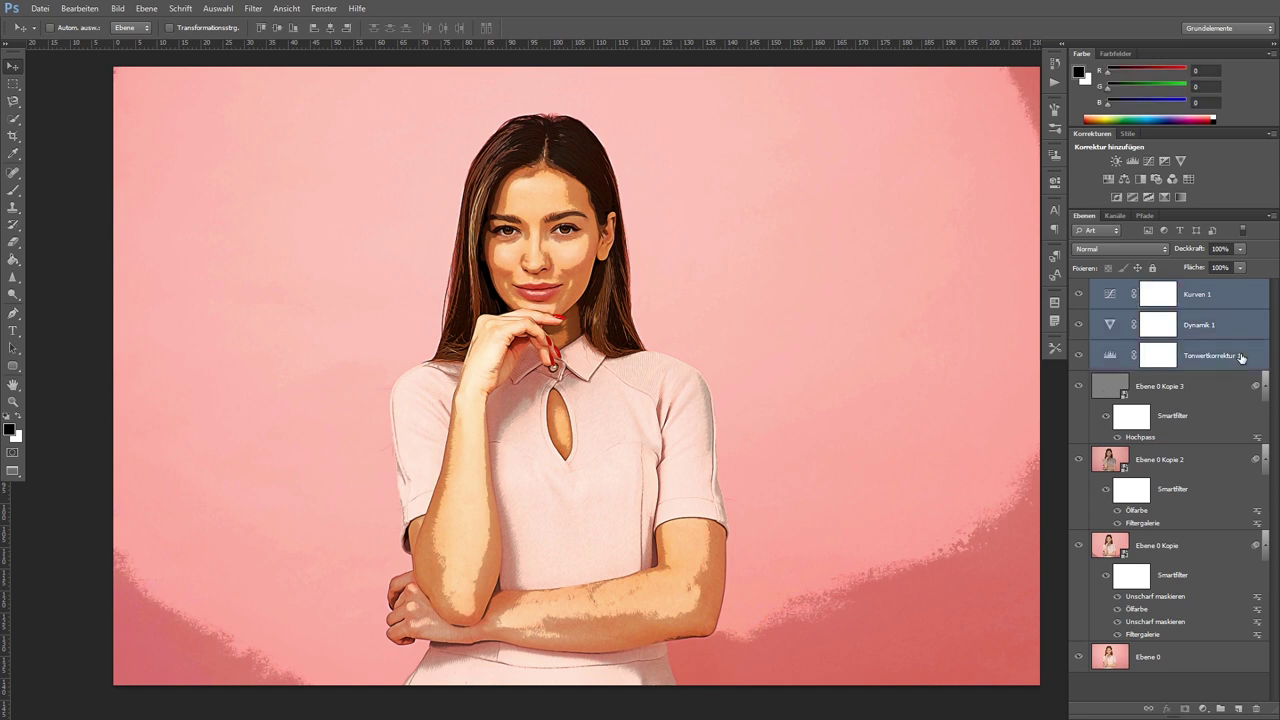
pyautogui.keyDown('shift'); pyautogui.click(1198, 386); pyautogui.keyUp('shift')
pyautogui.keyDown('shift'); pyautogui.click(1197, 467); pyautogui.keyUp('shift')
pyautogui.keyDown('shift'); pyautogui.click(1209, 537); pyautogui.keyUp('shift')
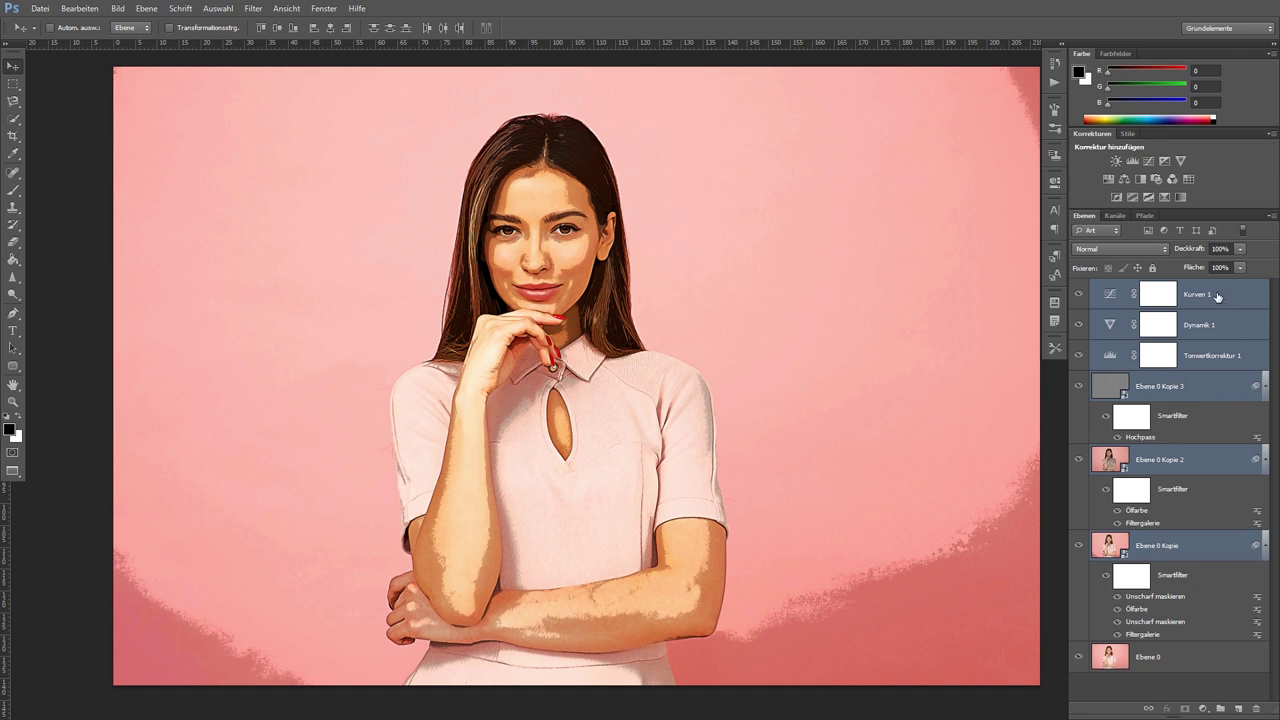
pyautogui.hotkey('ctrl', 'g')
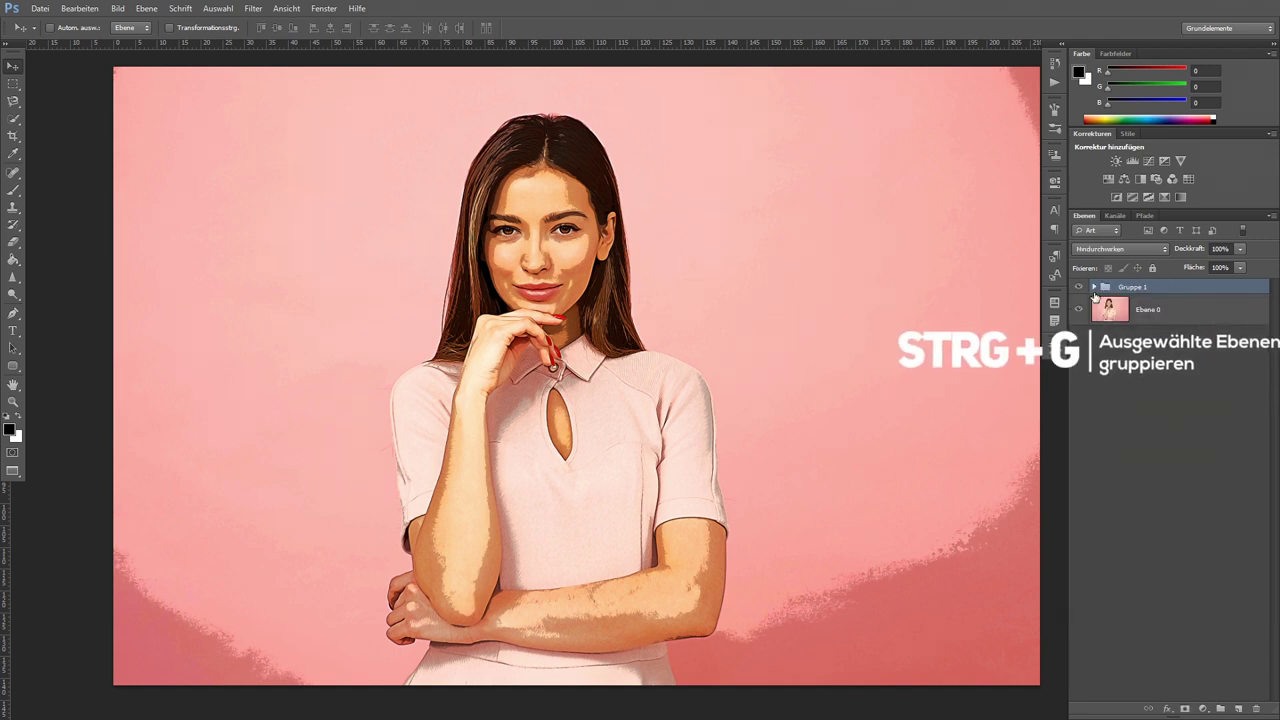
# - Hide Gruppe 1 to reveal the original photo and make Ebene 0 active
pyautogui.click(1078, 287)
pyautogui.click(1078, 288)
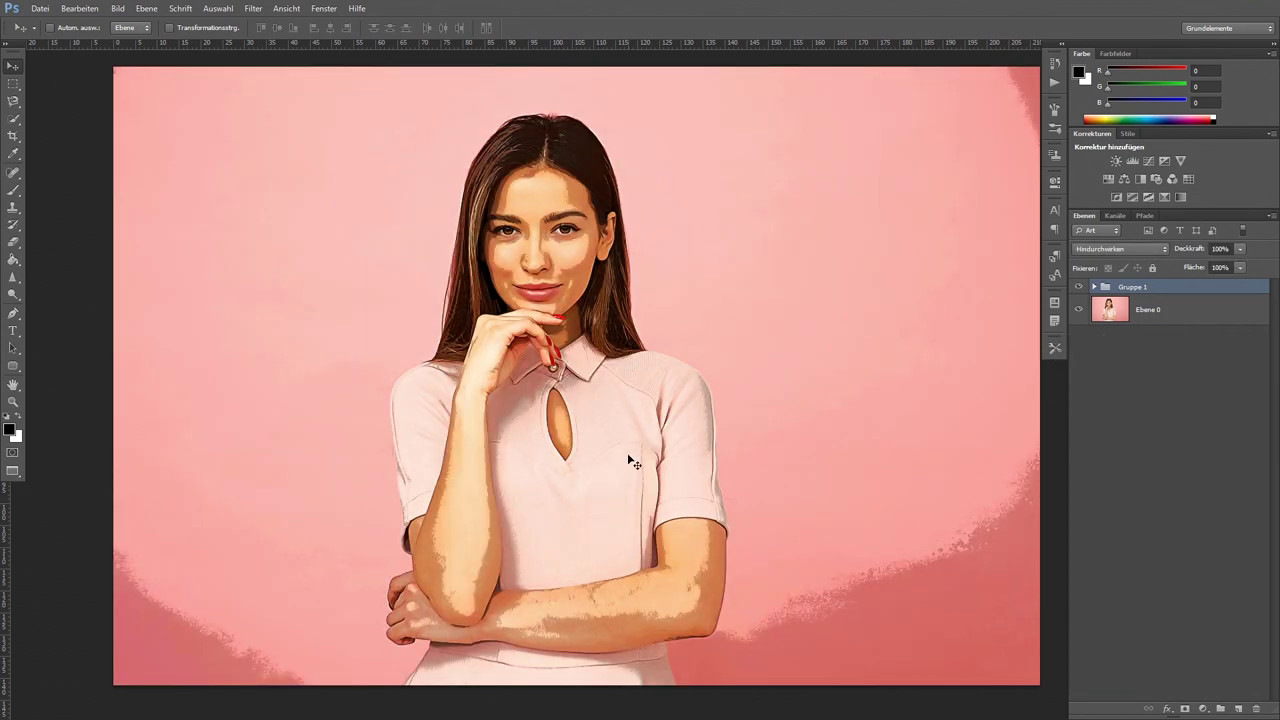
pyautogui.click(1077, 289)
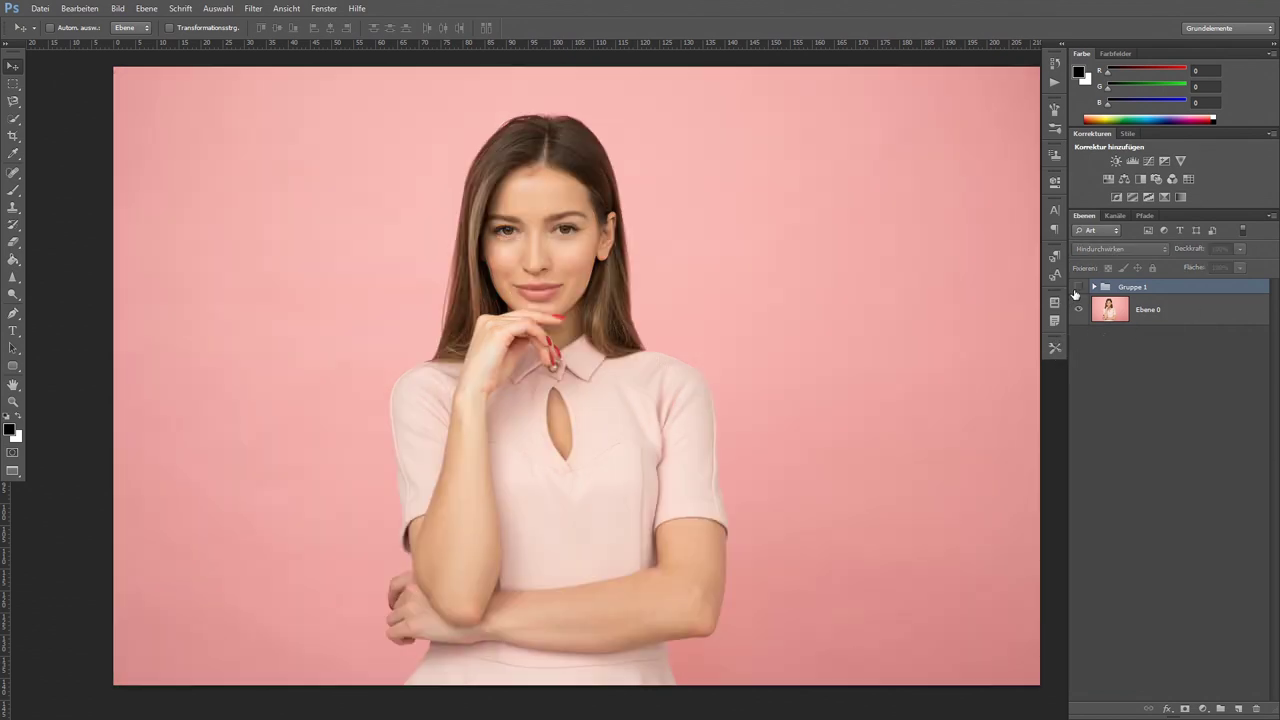
pyautogui.click(1152, 310)
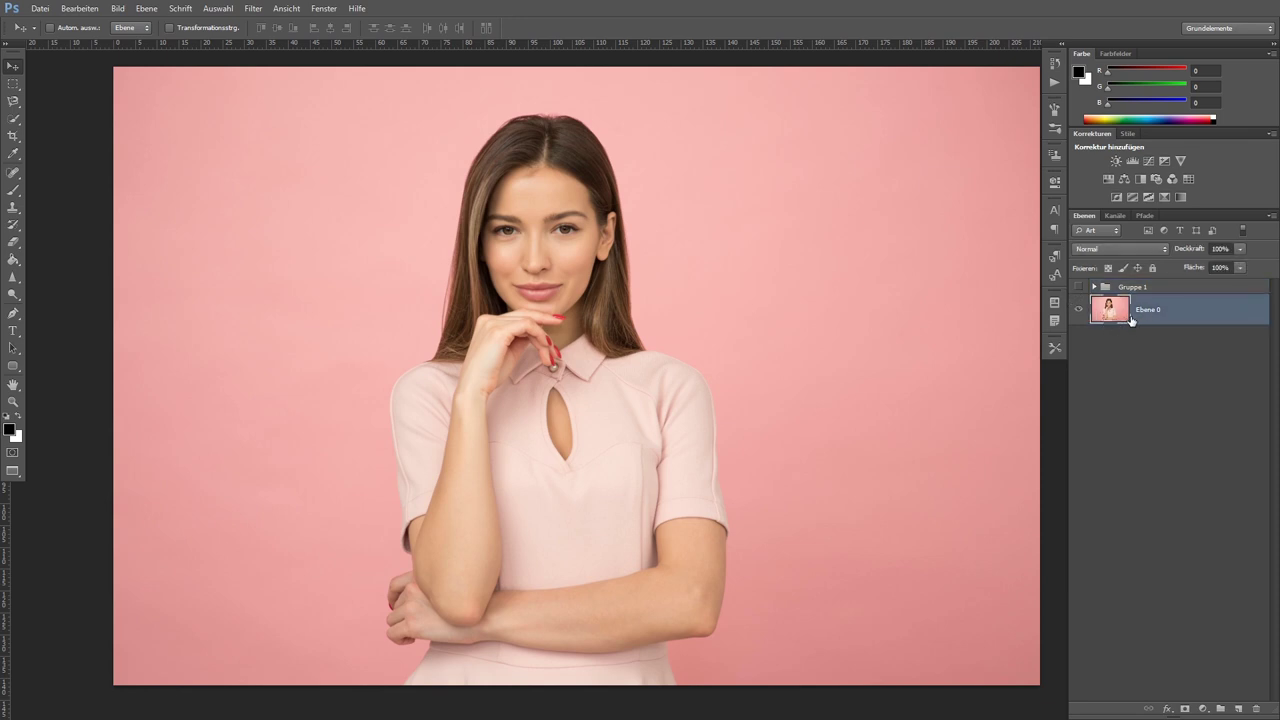
pyautogui.scroll(1, 477, 358)
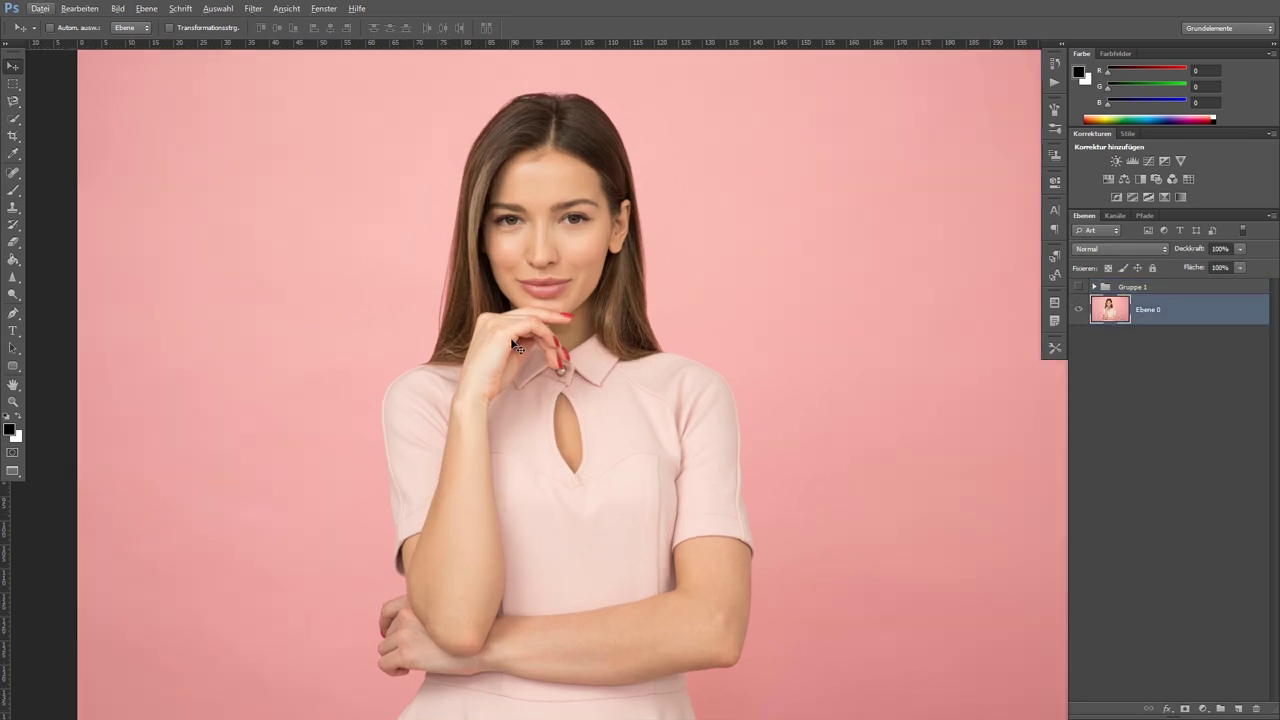
pyautogui.moveTo(540, 335); pyautogui.dragTo(536, 321)
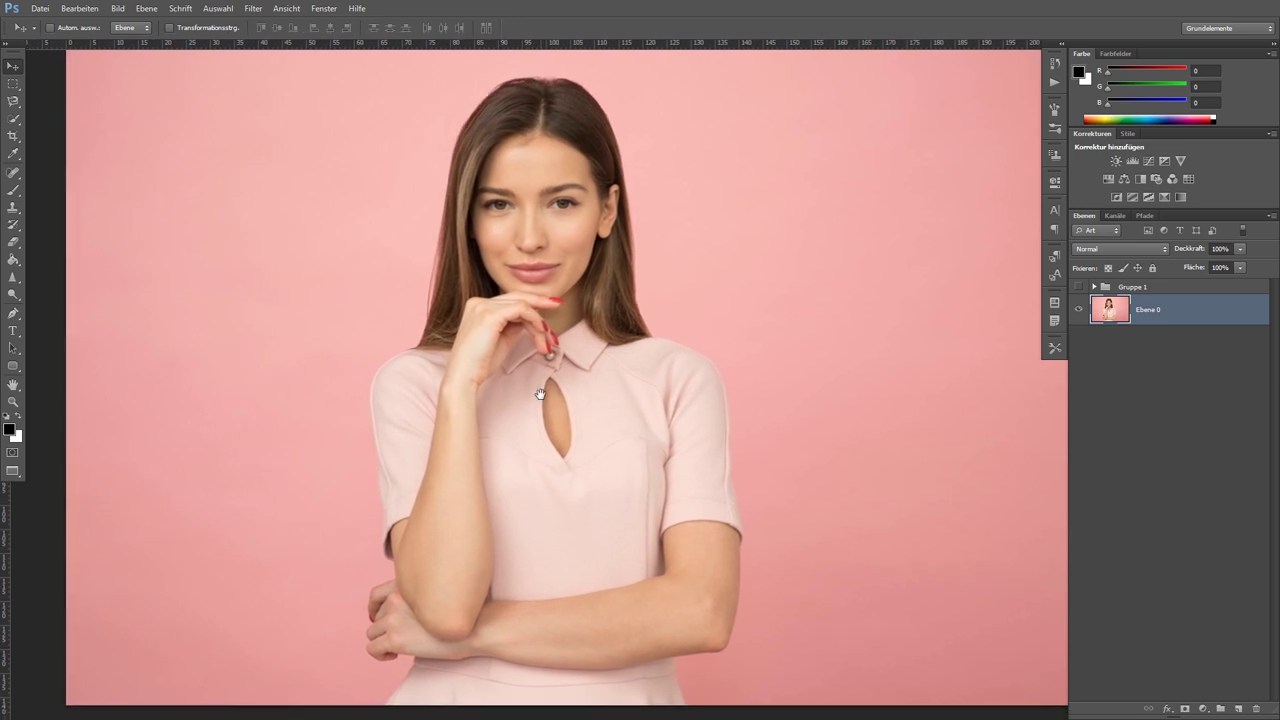
pyautogui.moveTo(545, 403); pyautogui.dragTo(535, 400)
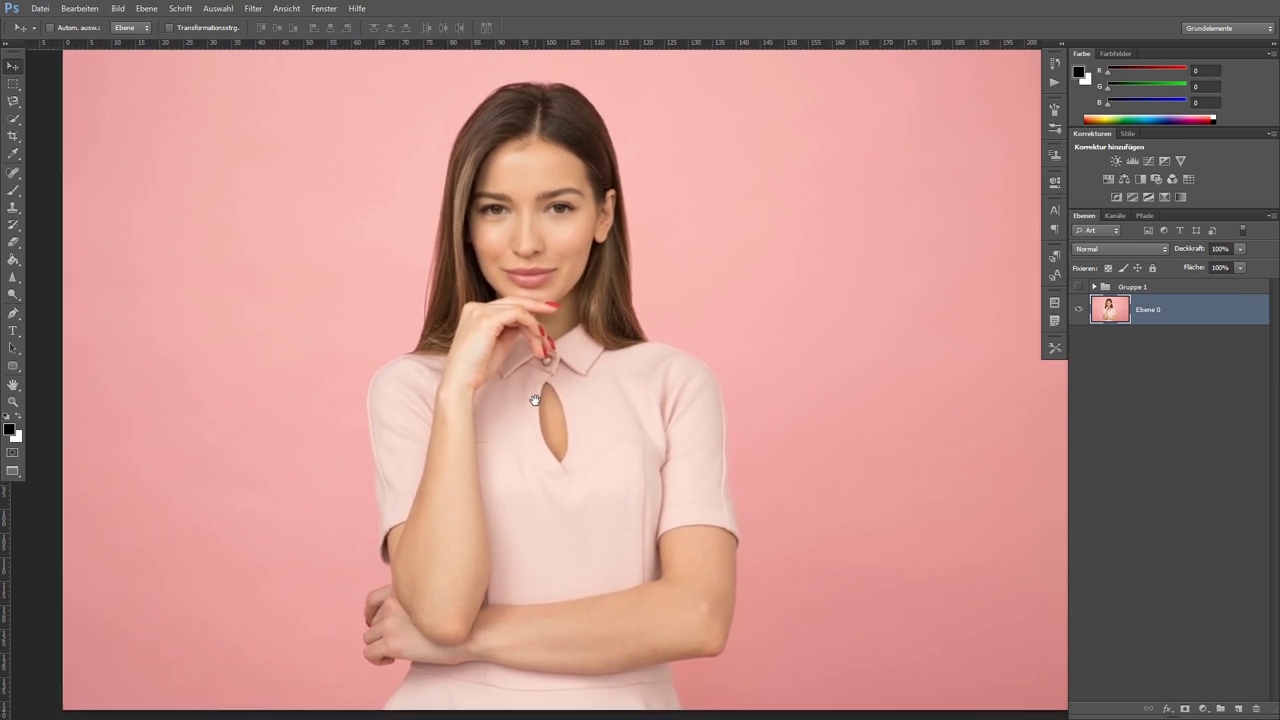
# - Browse the Lasso and Pen tool flyouts, then pick the Schnellauswahlwerkzeug
pyautogui.click(14, 102)
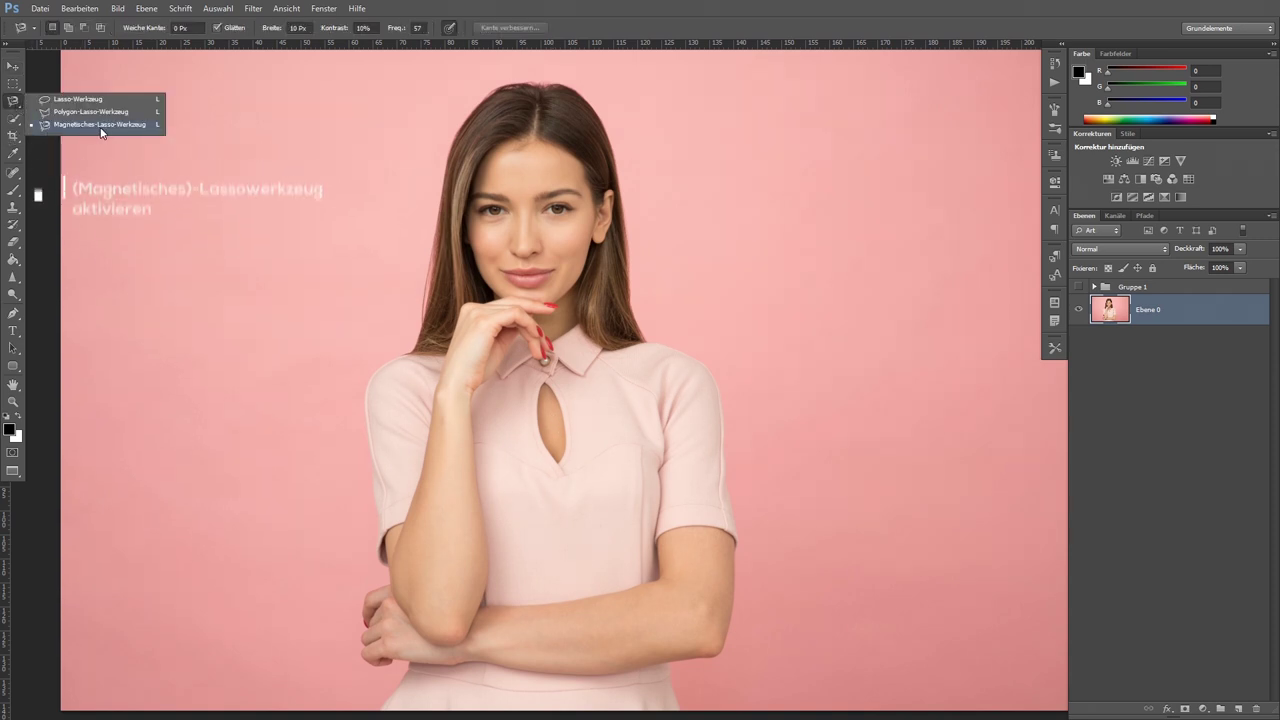
pyautogui.click(13, 314)
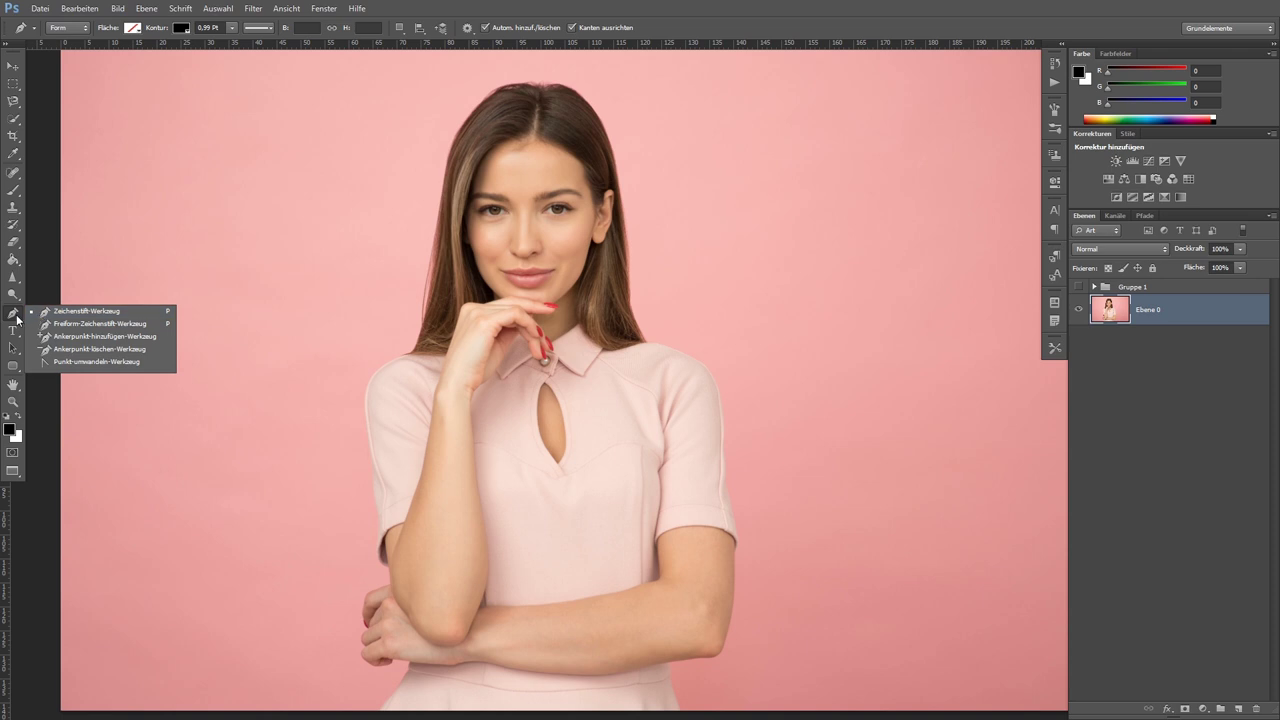
pyautogui.click(17, 318)
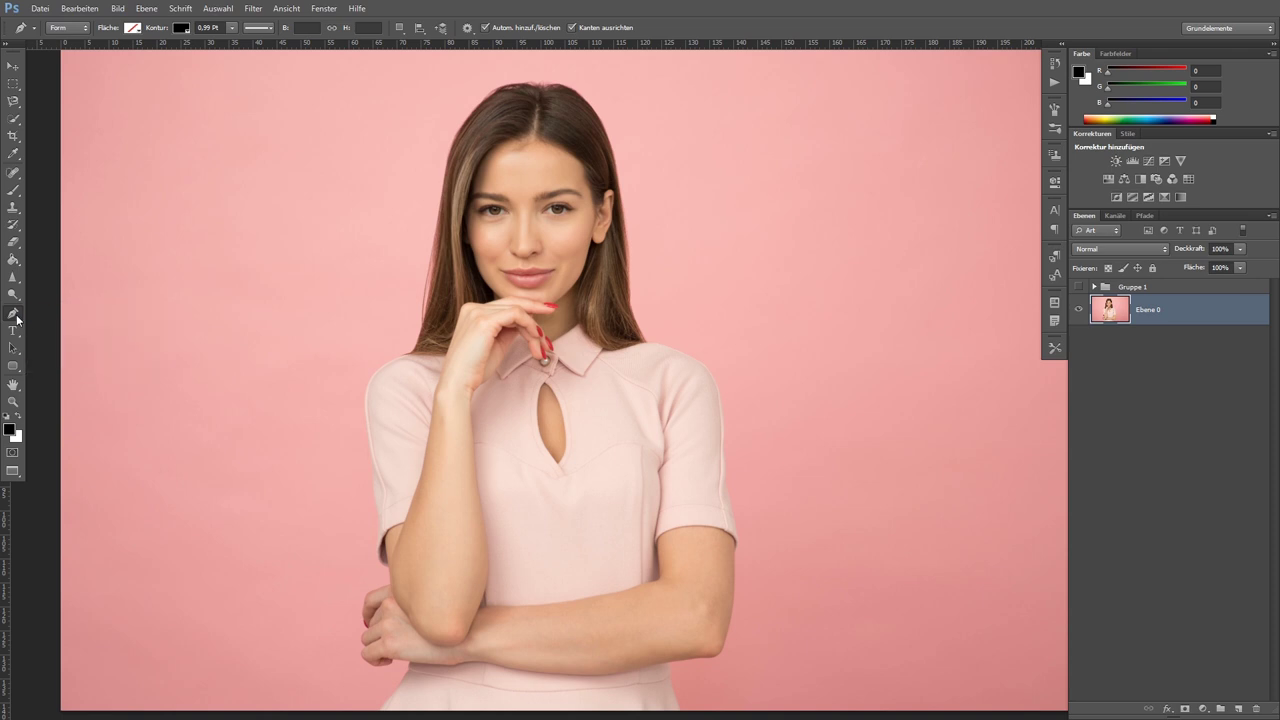
pyautogui.click(12, 120)
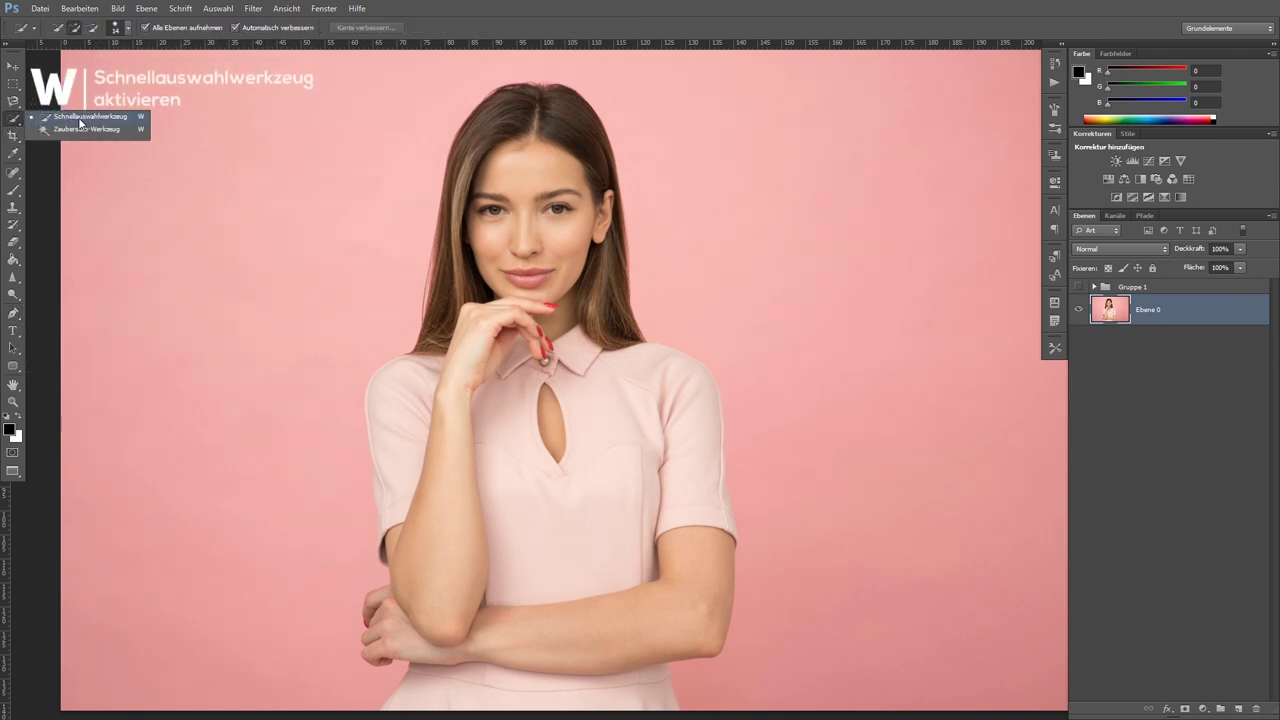
# - With a size-93 Quick Selection brush, select the woman's hair, face, torso, arms and sleeves
pyautogui.click(100, 119)
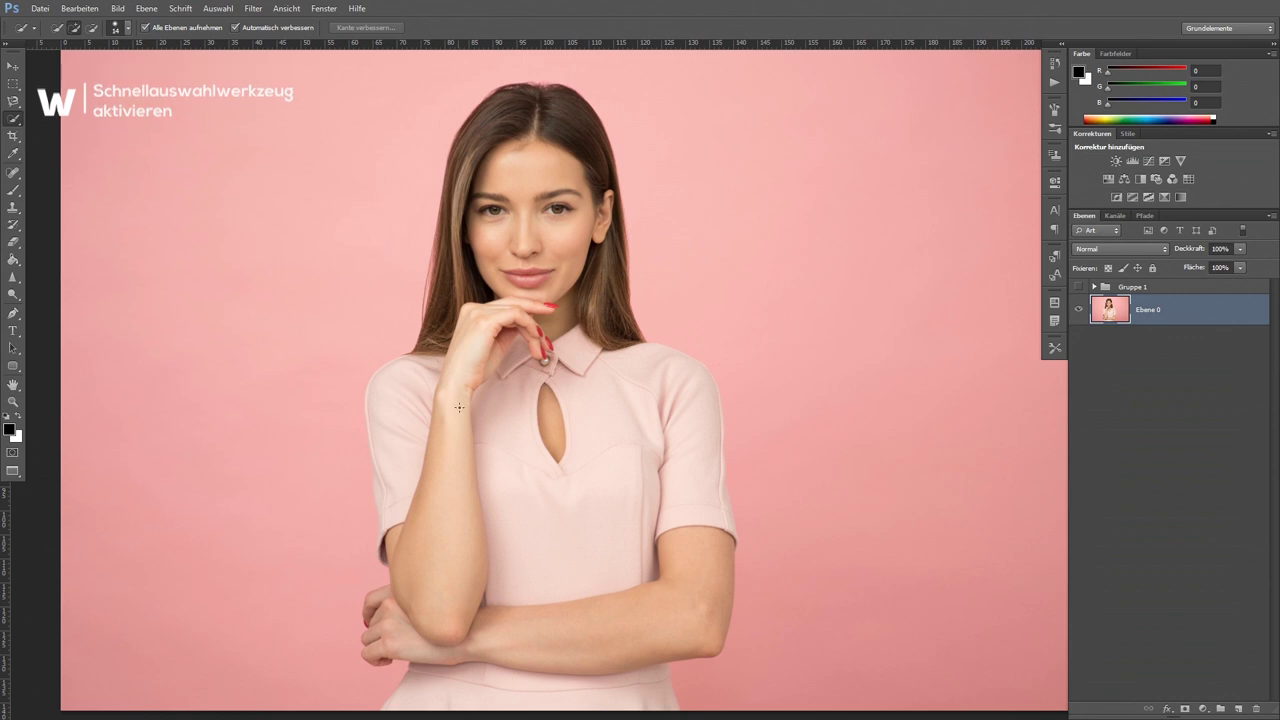
pyautogui.moveTo(423, 401); pyautogui.dragTo(430, 399)
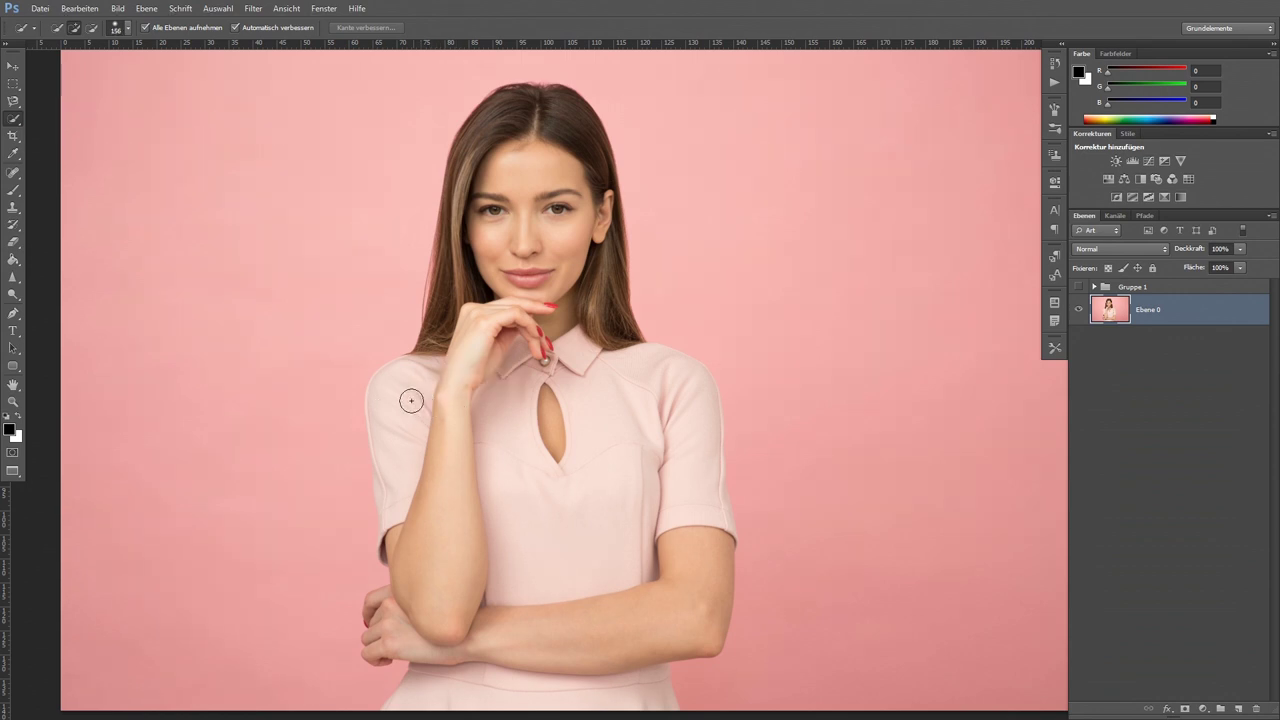
pyautogui.moveTo(401, 357); pyautogui.dragTo(385, 358)
pyautogui.moveTo(566, 197); pyautogui.dragTo(424, 363)
pyautogui.moveTo(574, 308); pyautogui.dragTo(570, 405)
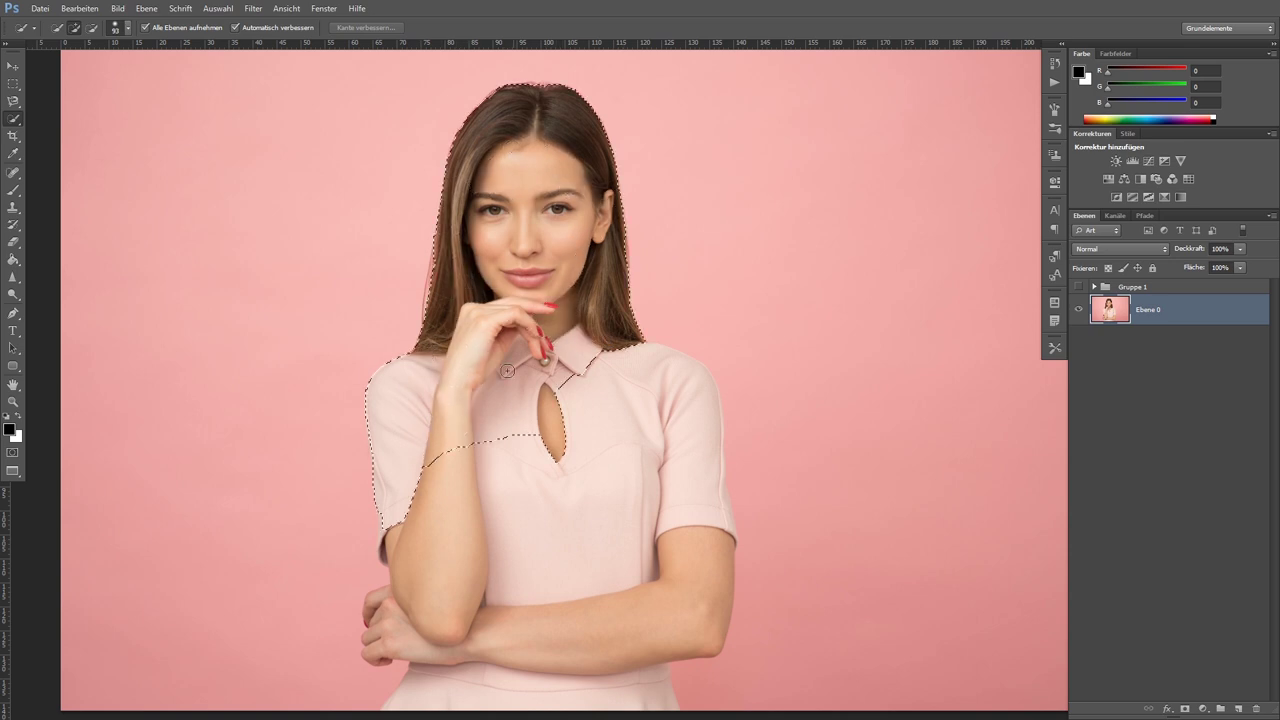
pyautogui.moveTo(566, 529); pyautogui.dragTo(526, 691)
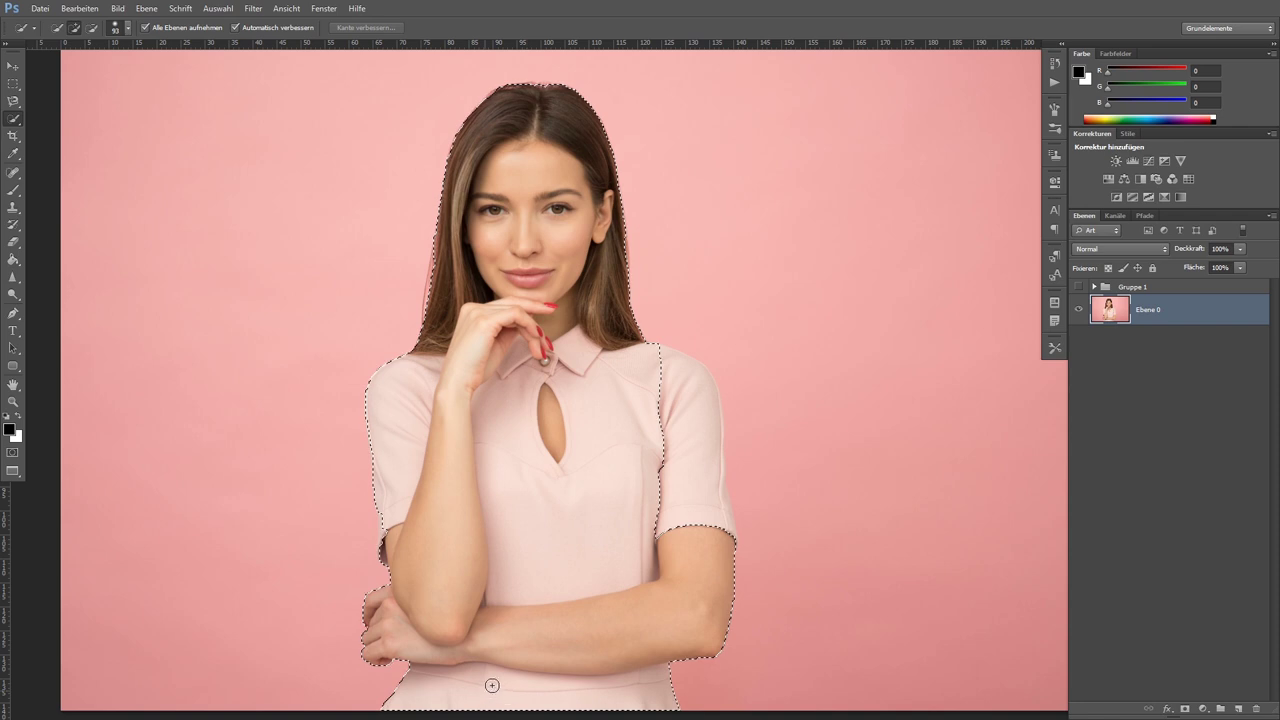
pyautogui.click(704, 499)
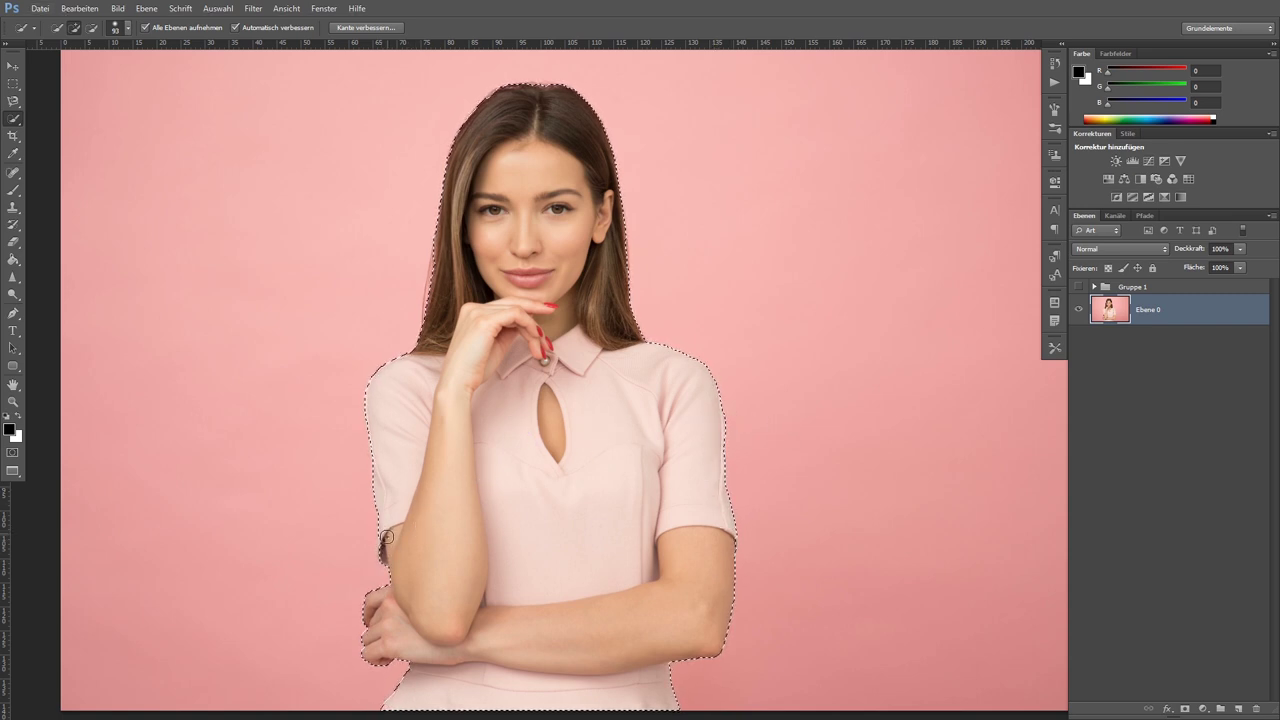
pyautogui.click(443, 552)
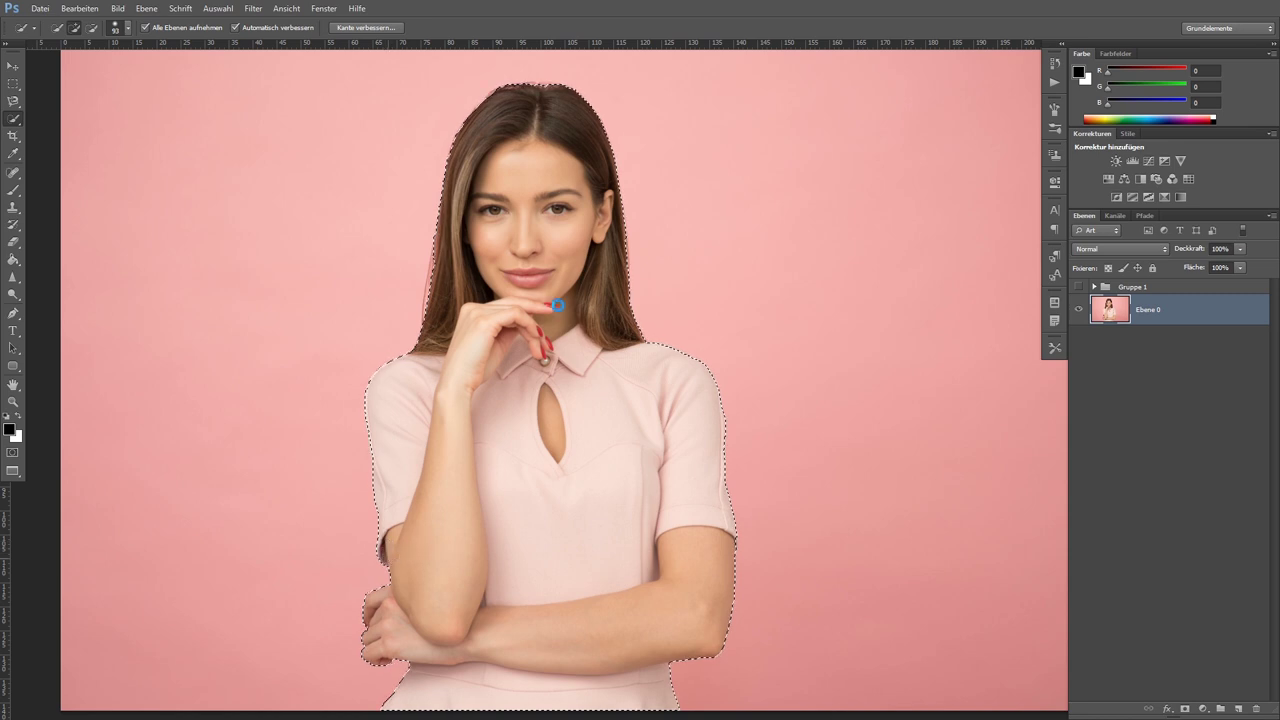
pyautogui.moveTo(485, 381)
pyautogui.mouseDown()
pyautogui.moveTo(487, 341)
pyautogui.moveTo(489, 376)
pyautogui.mouseUp()
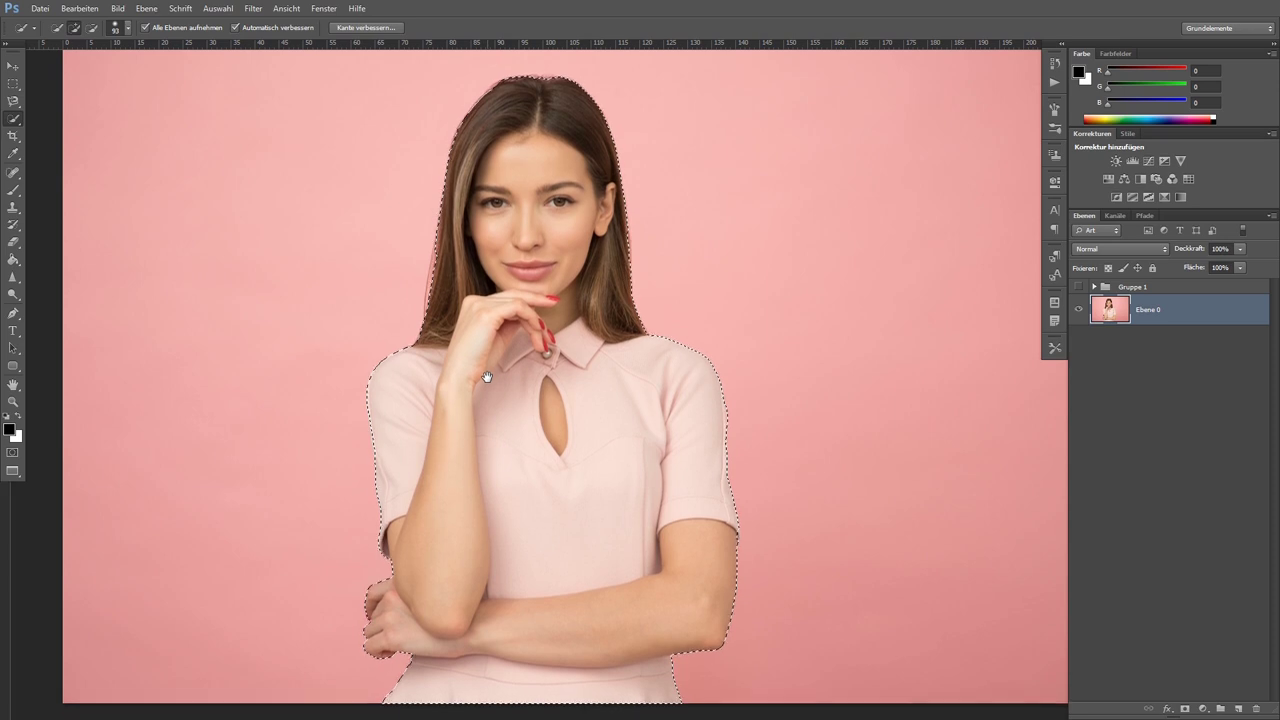
pyautogui.click(368, 28)
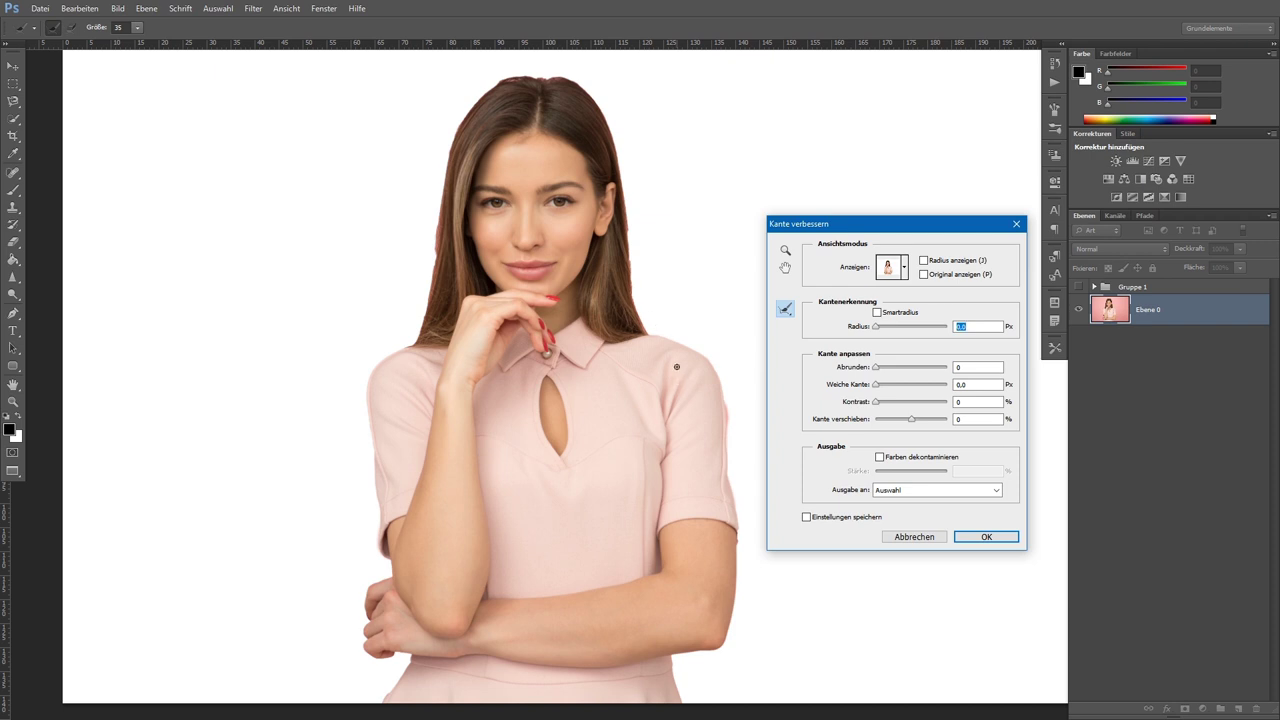
# - Enable Smartradius at 2.6 px and refine the edges along the hair and right sleeve
pyautogui.click(877, 313)
pyautogui.moveTo(886, 333); pyautogui.dragTo(889, 335)
pyautogui.moveTo(536, 232); pyautogui.dragTo(600, 232)
pyautogui.moveTo(570, 74)
pyautogui.mouseDown()
pyautogui.moveTo(462, 102)
pyautogui.moveTo(410, 338)
pyautogui.mouseUp()
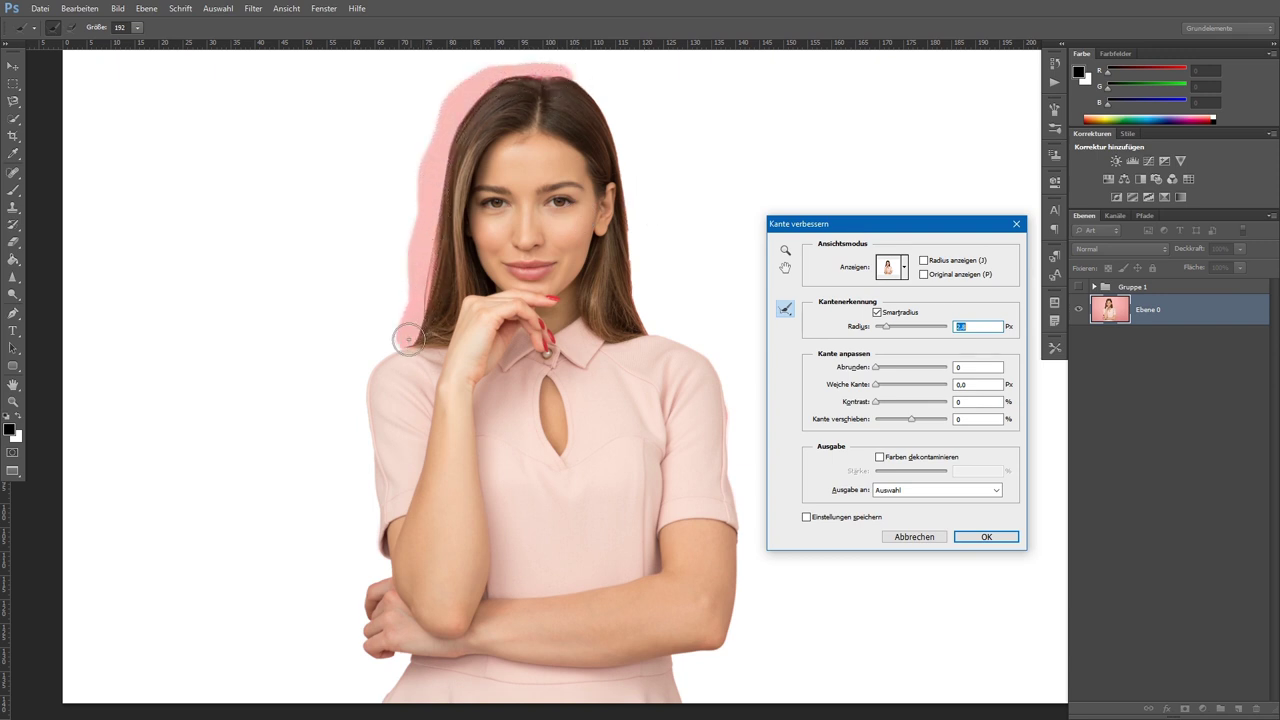
pyautogui.moveTo(566, 72)
pyautogui.mouseDown()
pyautogui.moveTo(618, 162)
pyautogui.moveTo(612, 110)
pyautogui.moveTo(580, 75)
pyautogui.mouseUp()
pyautogui.moveTo(730, 392); pyautogui.dragTo(748, 514)
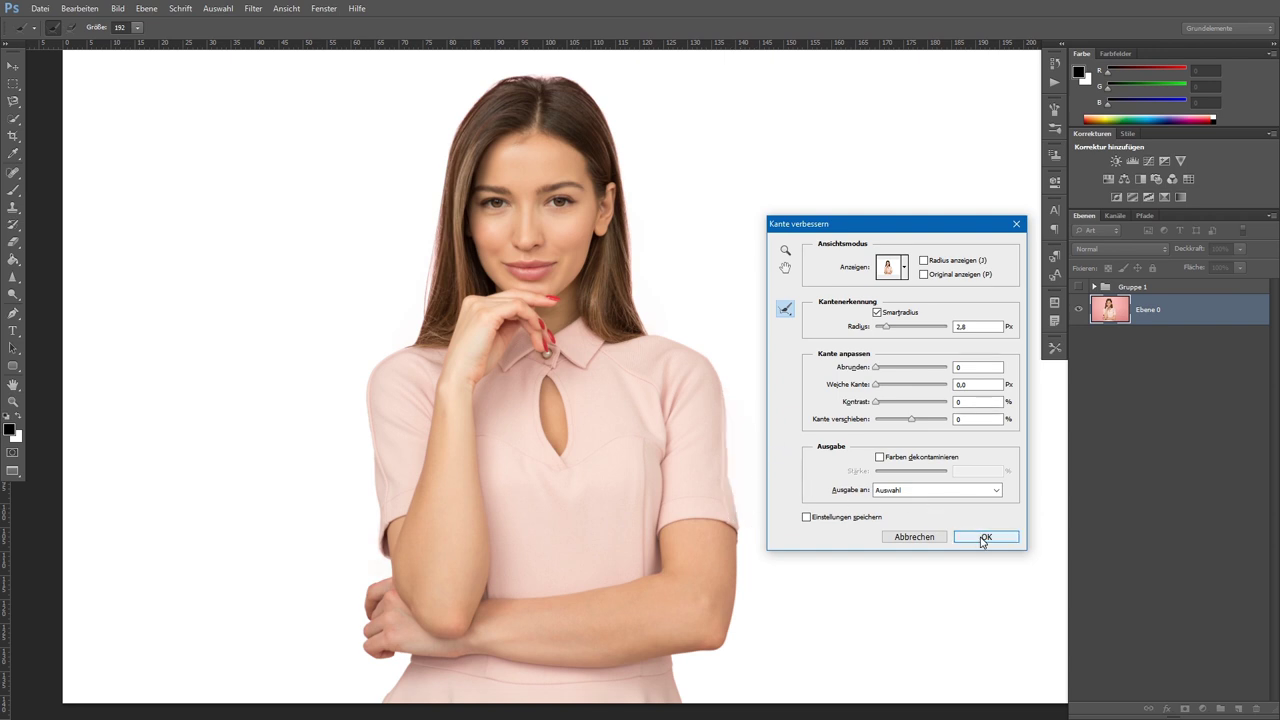
pyautogui.click(983, 538)
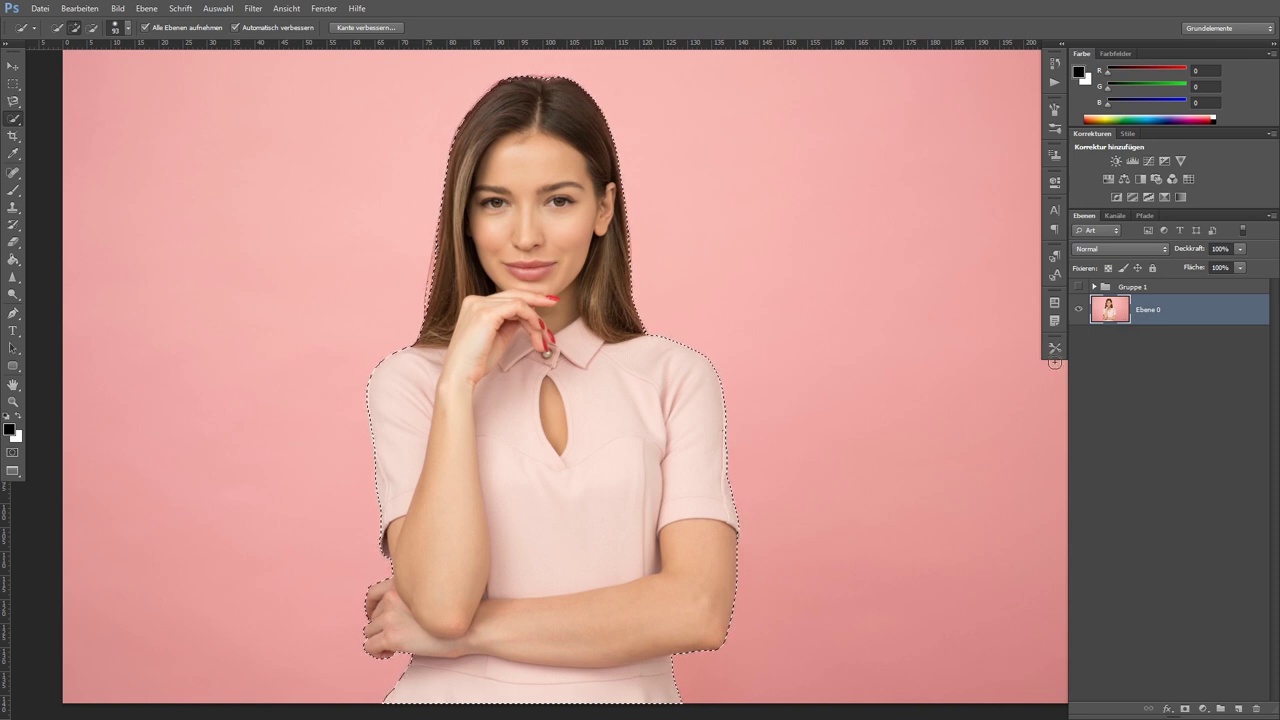
# - Show Gruppe 1 and add a layer mask from the woman's selection
pyautogui.click(1078, 287)
pyautogui.click(1140, 288)
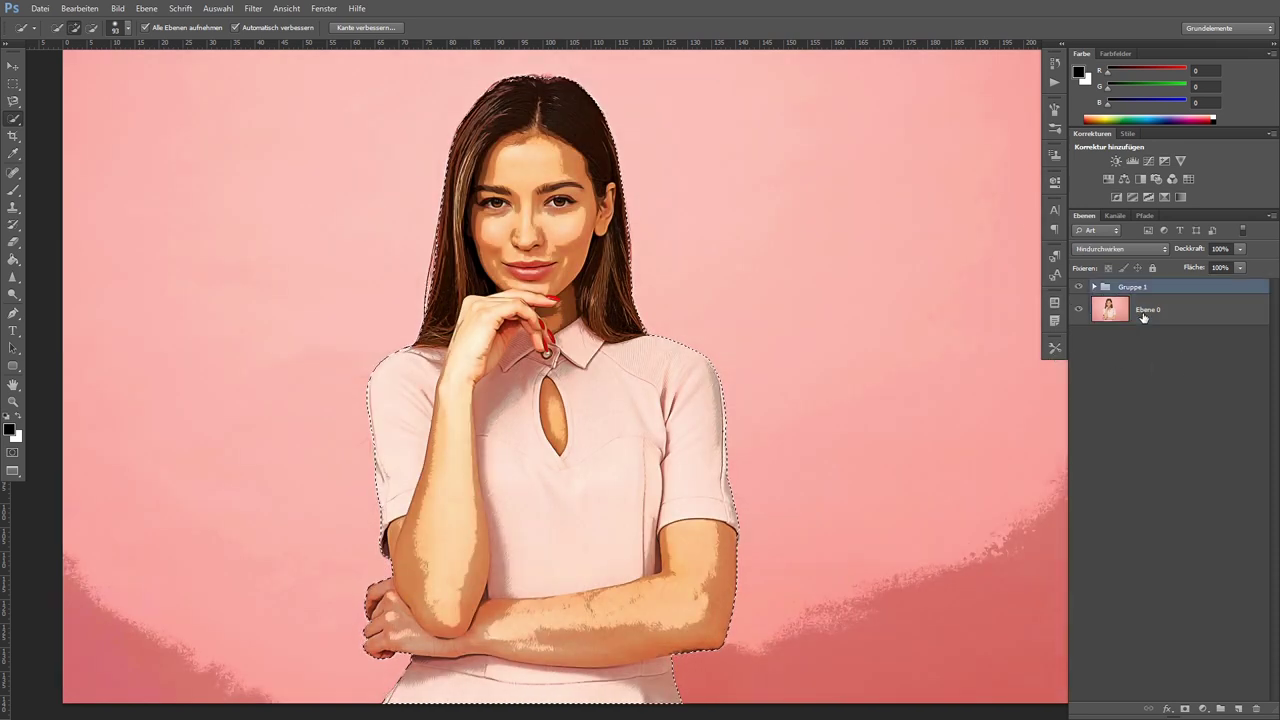
pyautogui.click(1186, 709)
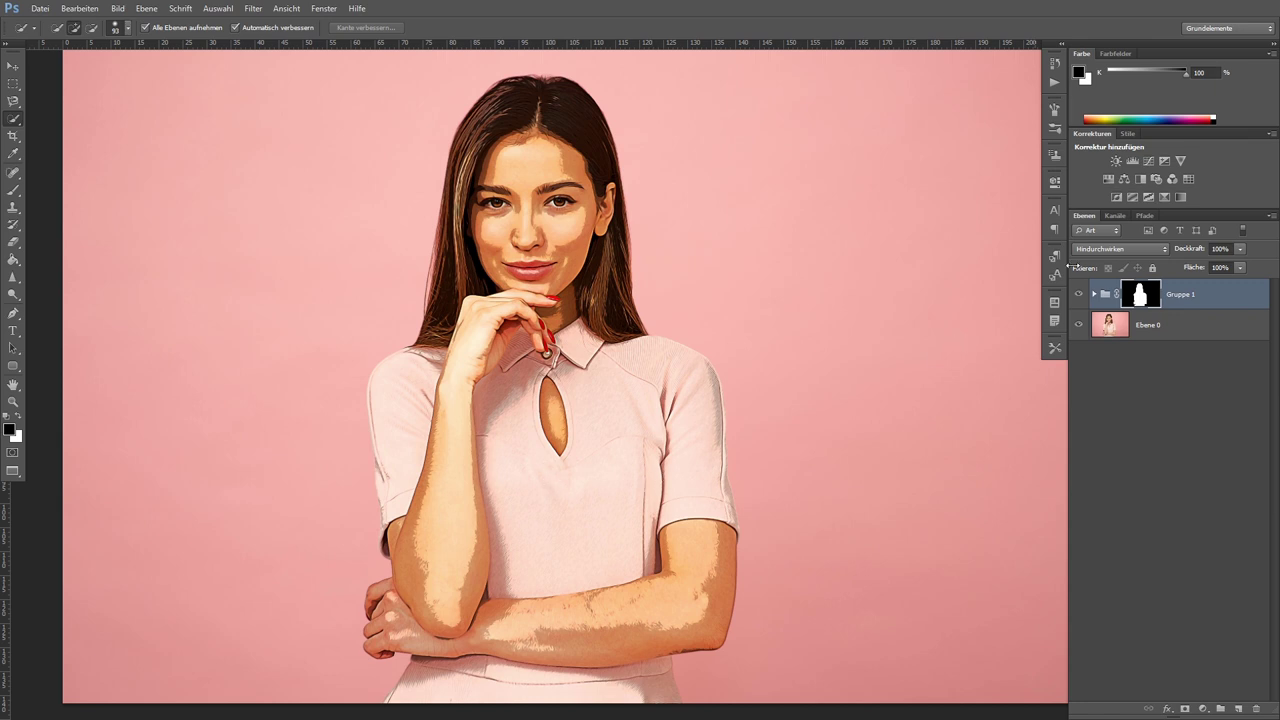
pyautogui.click(1094, 294)
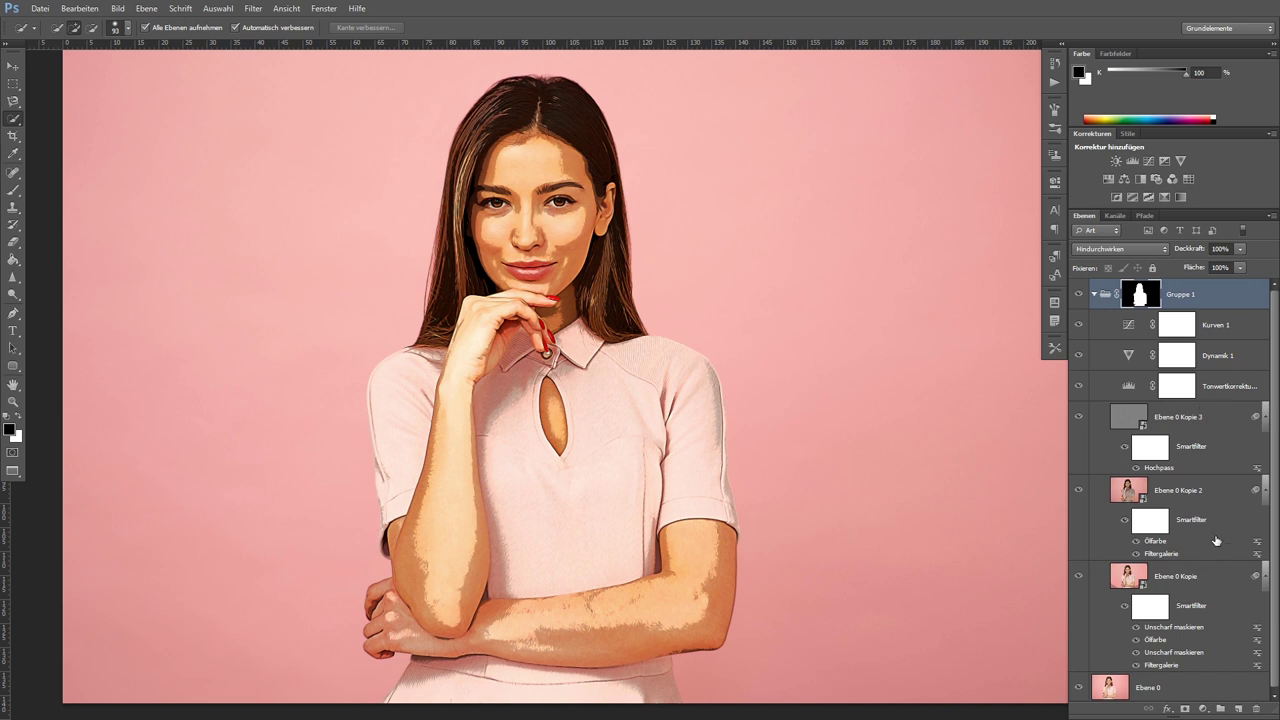
pyautogui.click(1094, 294)
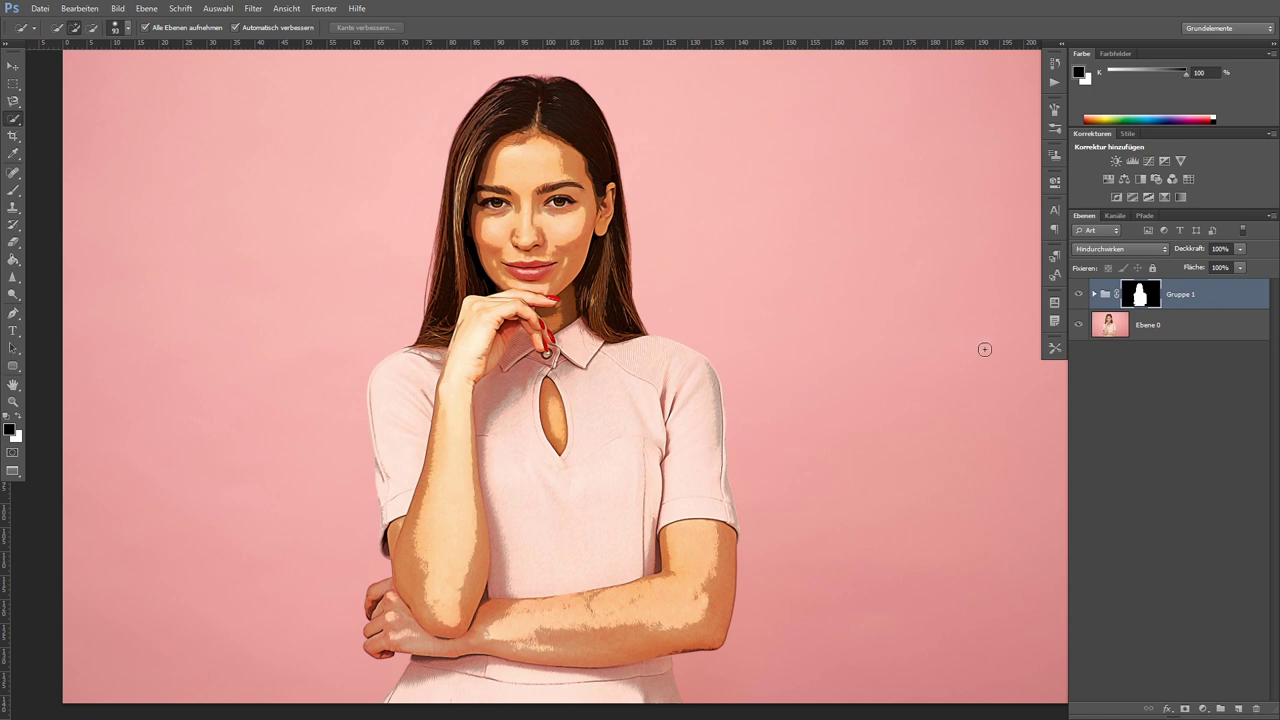
# - Toggle Ebene 0 off and on to check the mask, then make Ebene 0 active
pyautogui.click(1079, 325)
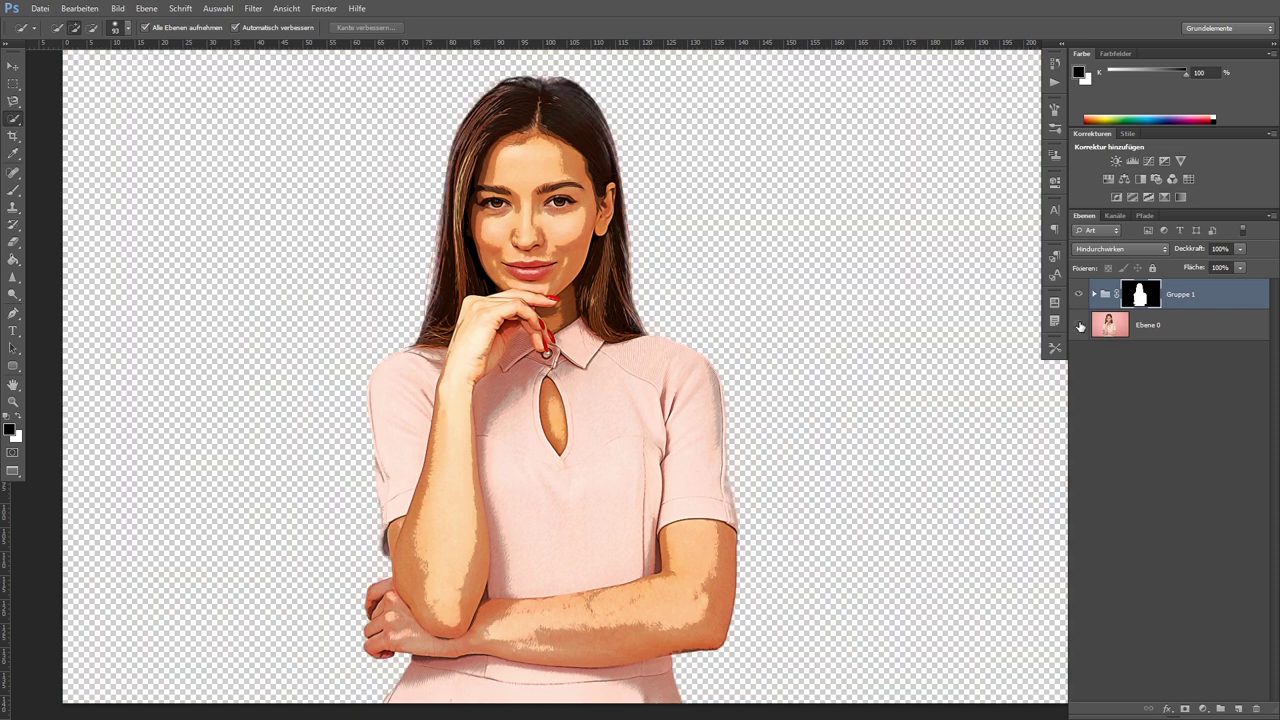
pyautogui.click(1079, 325)
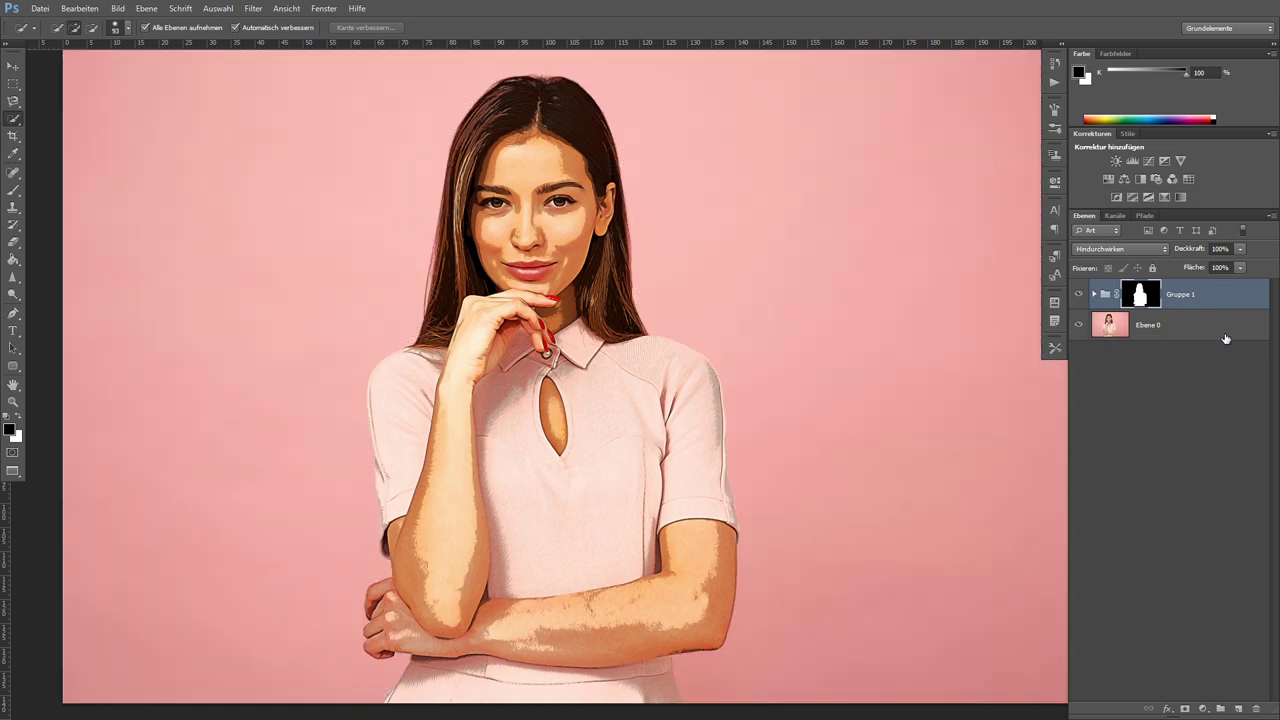
pyautogui.click(1193, 328)
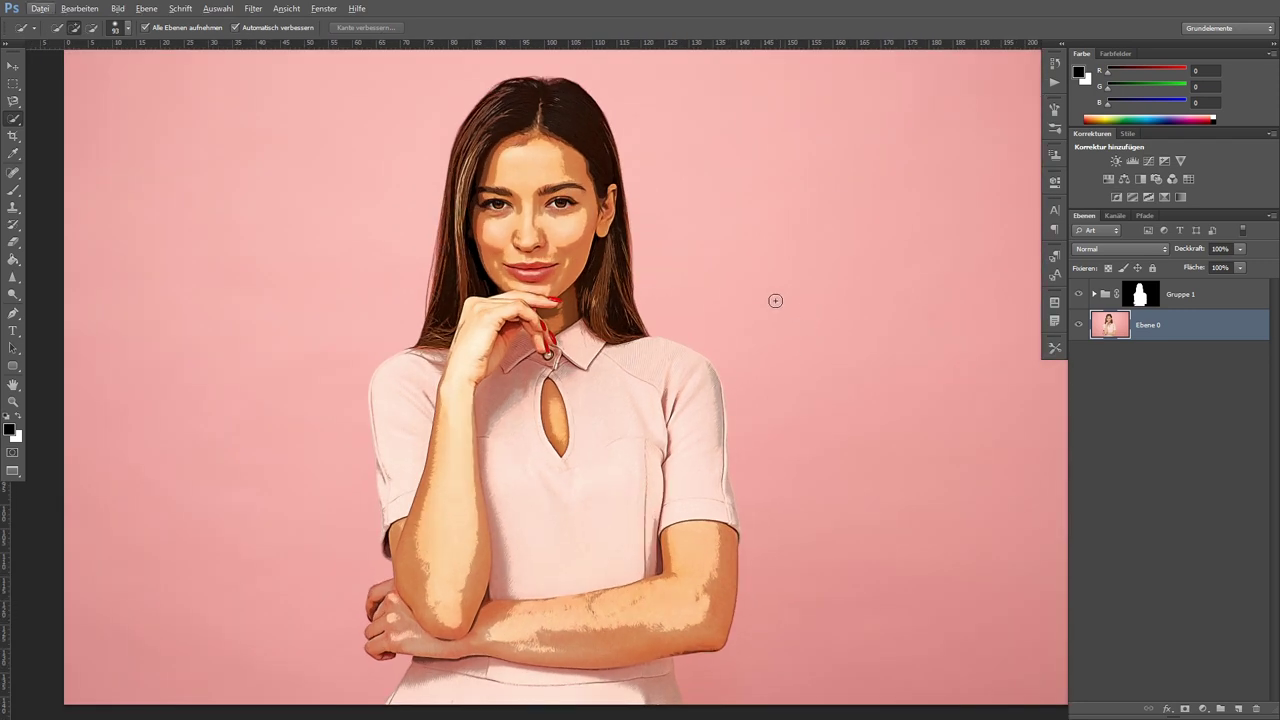
pyautogui.moveTo(771, 297); pyautogui.dragTo(705, 299)
pyautogui.scroll(-2, 705, 299)
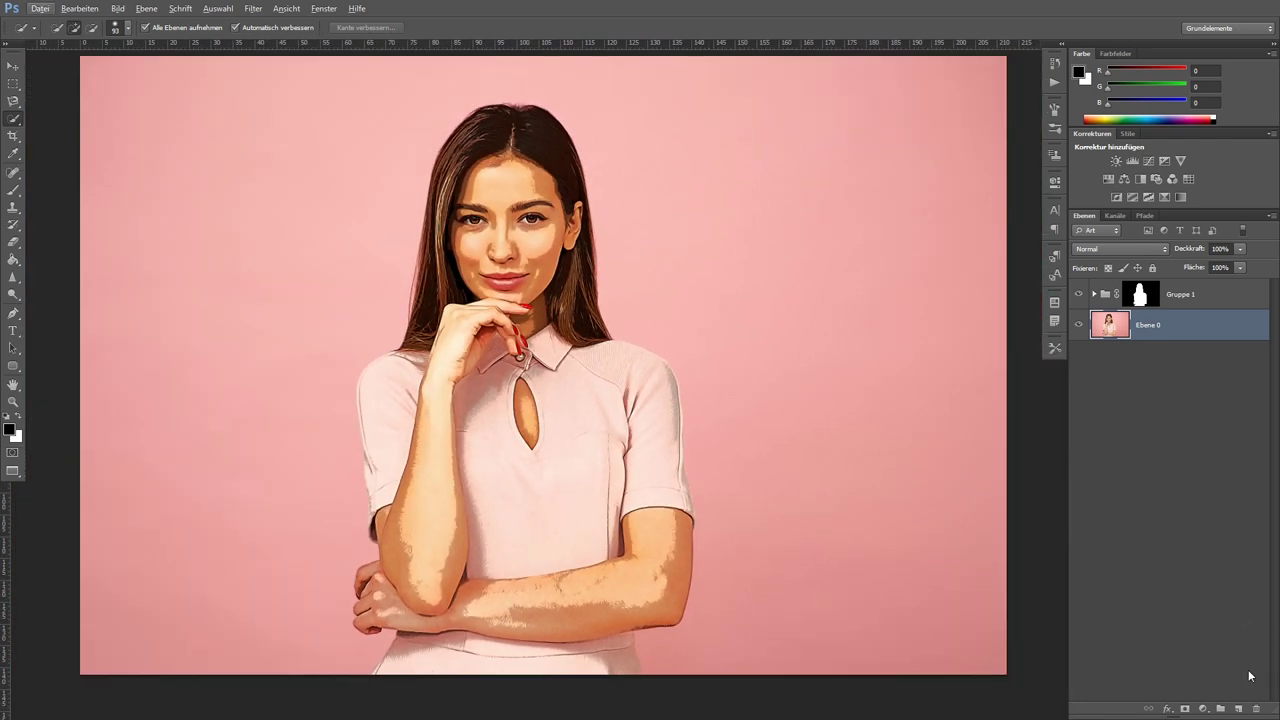
pyautogui.click(1201, 708)
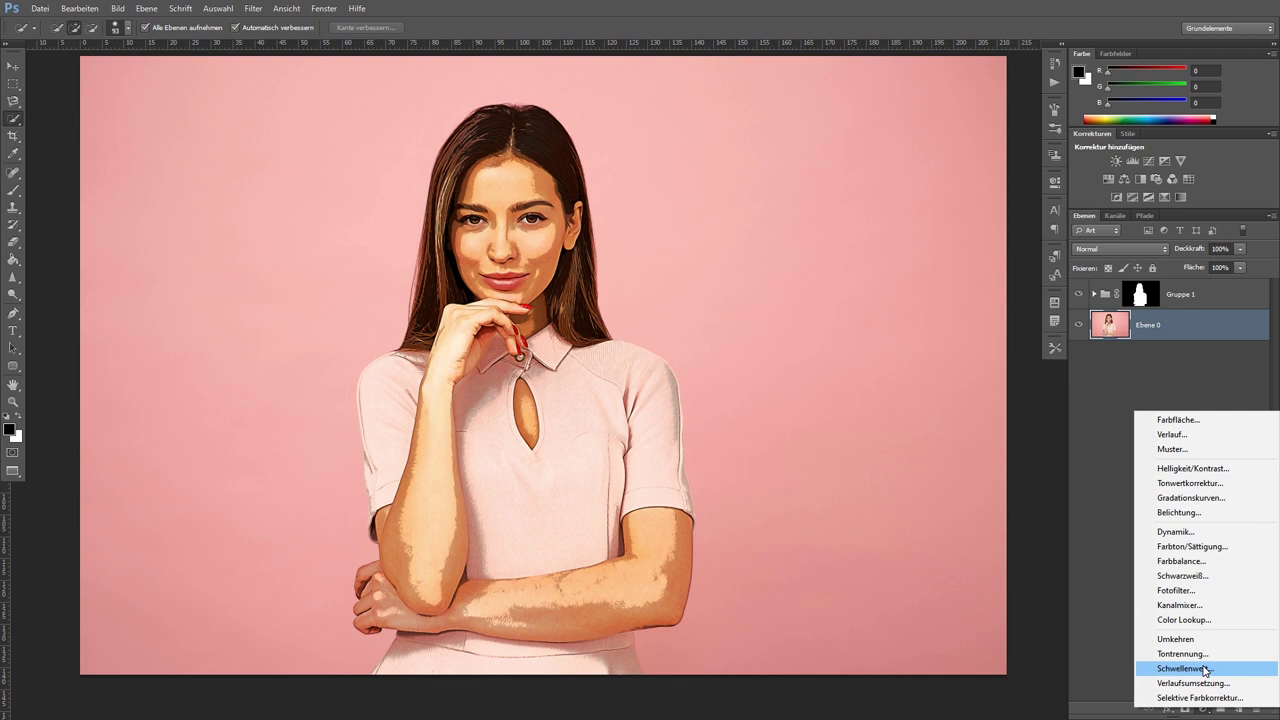
pyautogui.click(1192, 424)
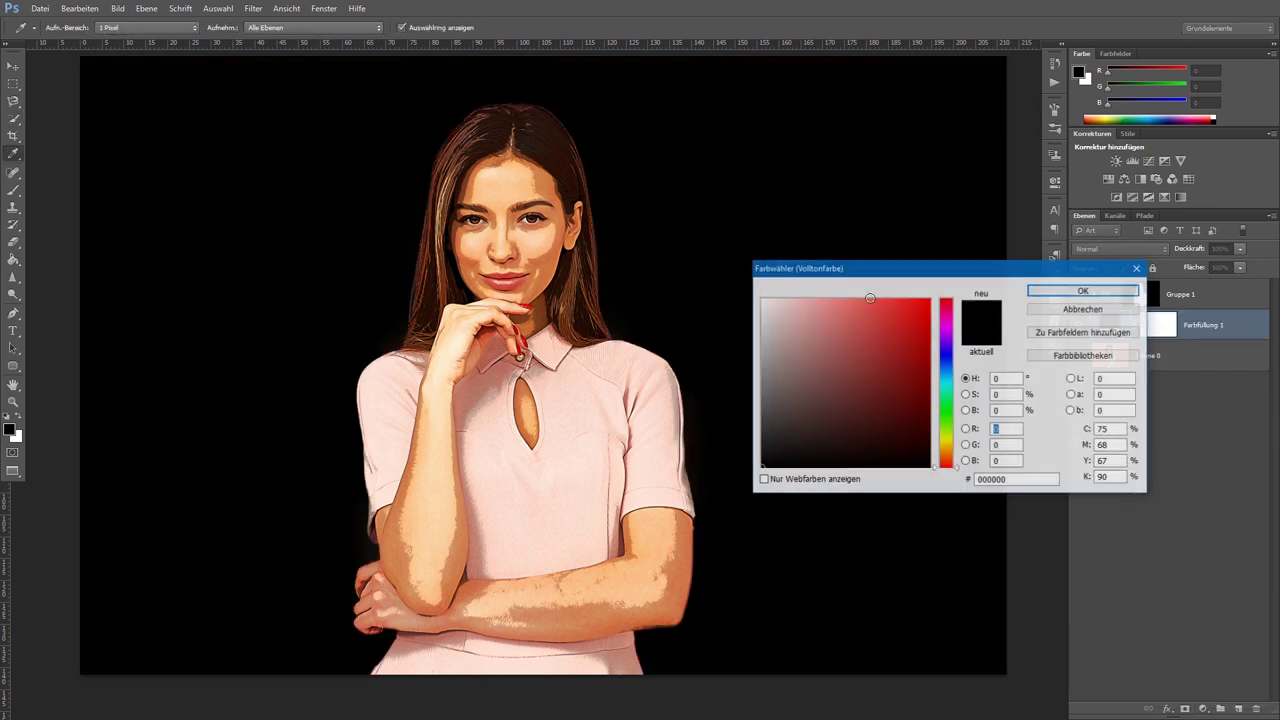
pyautogui.moveTo(944, 326); pyautogui.dragTo(950, 440)
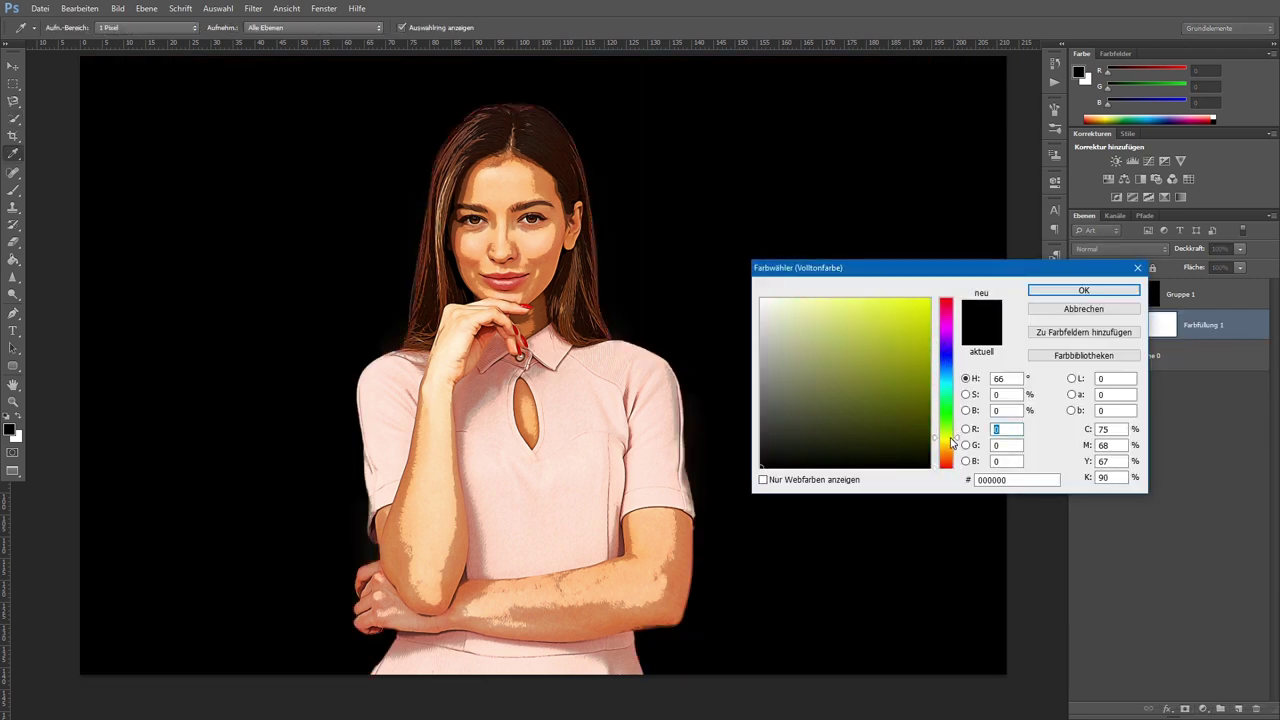
pyautogui.click(928, 302)
pyautogui.moveTo(926, 268)
pyautogui.mouseDown()
pyautogui.moveTo(1027, 379)
pyautogui.moveTo(1003, 418)
pyautogui.moveTo(941, 427)
pyautogui.mouseUp()
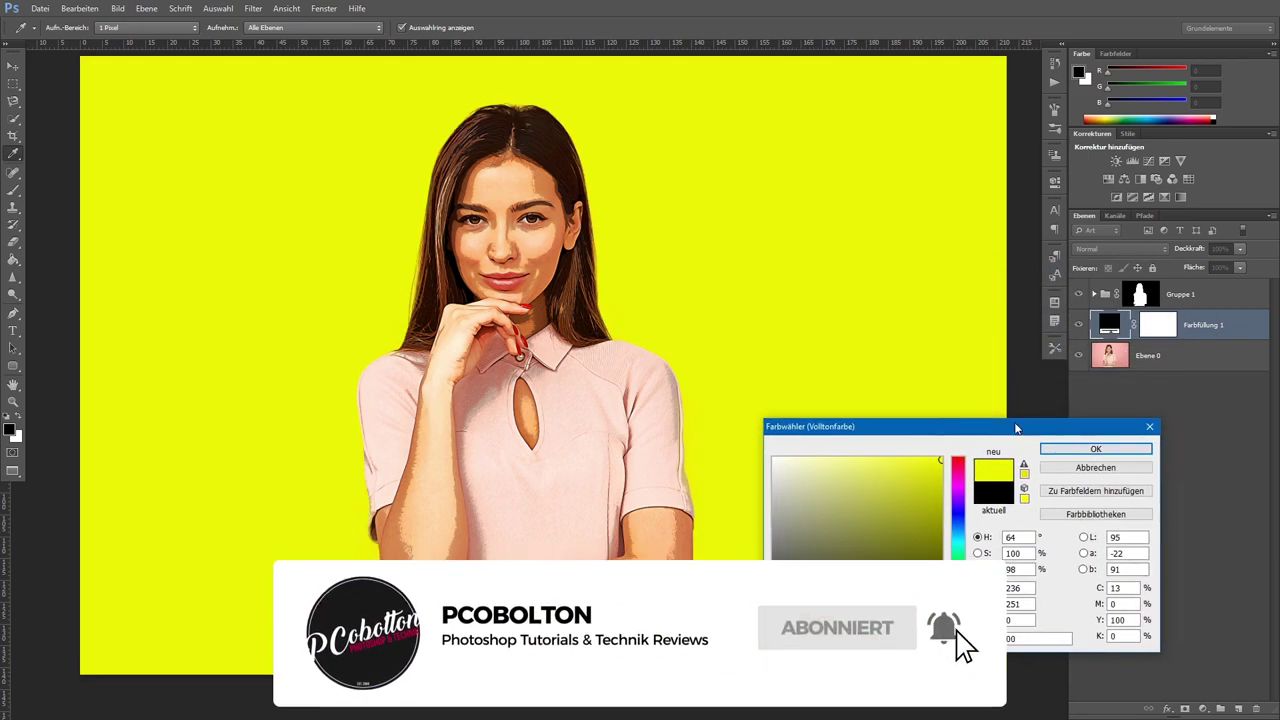
pyautogui.moveTo(969, 592); pyautogui.dragTo(970, 596)
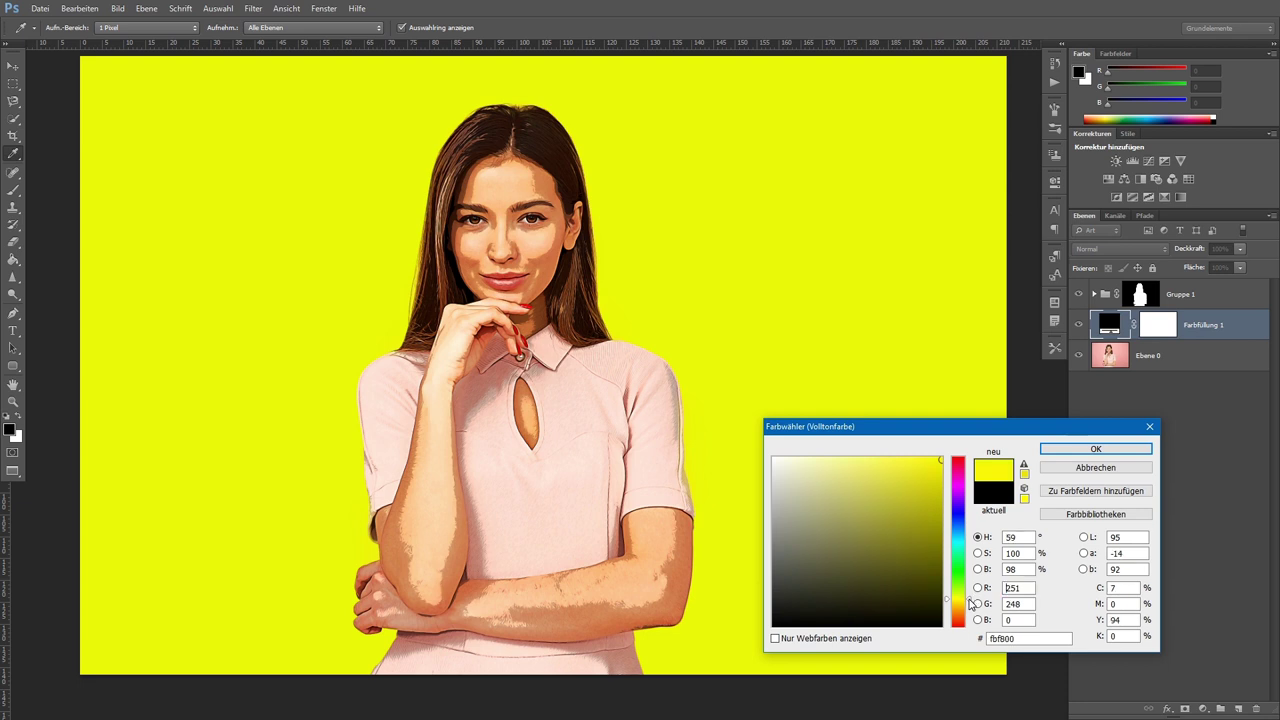
pyautogui.click(1062, 449)
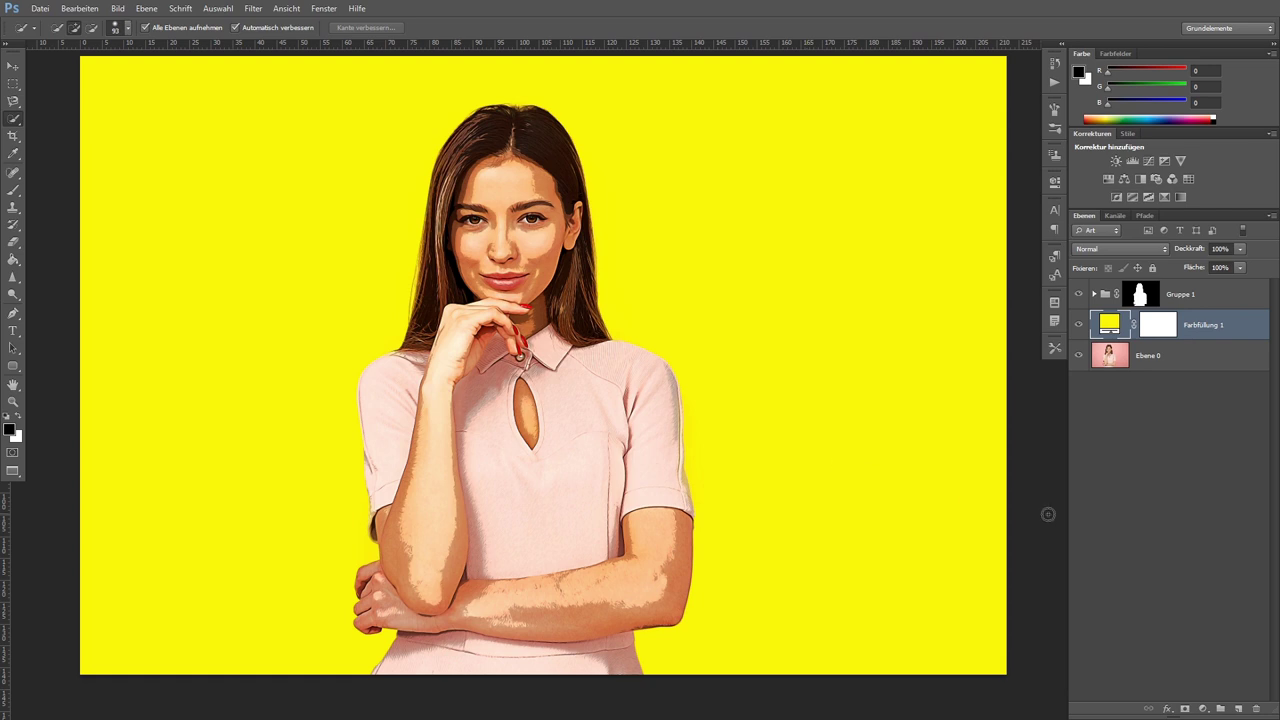
pyautogui.click(1203, 708)
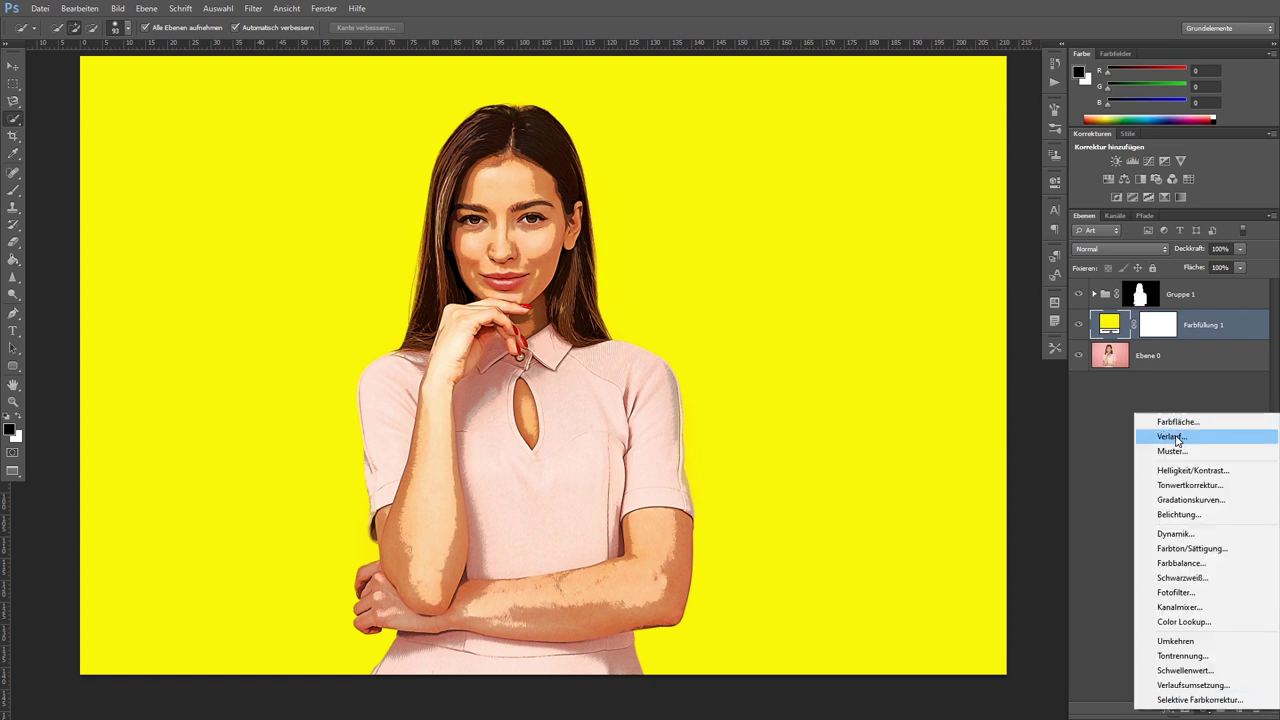
pyautogui.click(1094, 472)
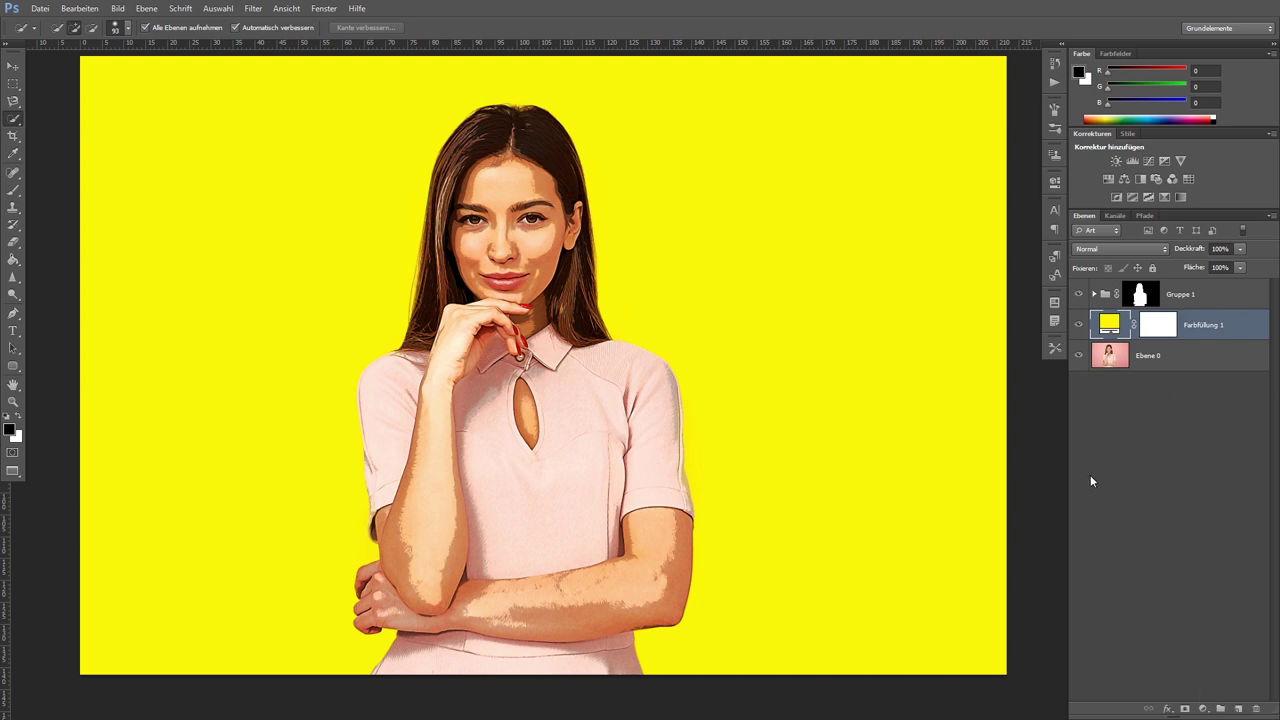
pyautogui.press('Delete')
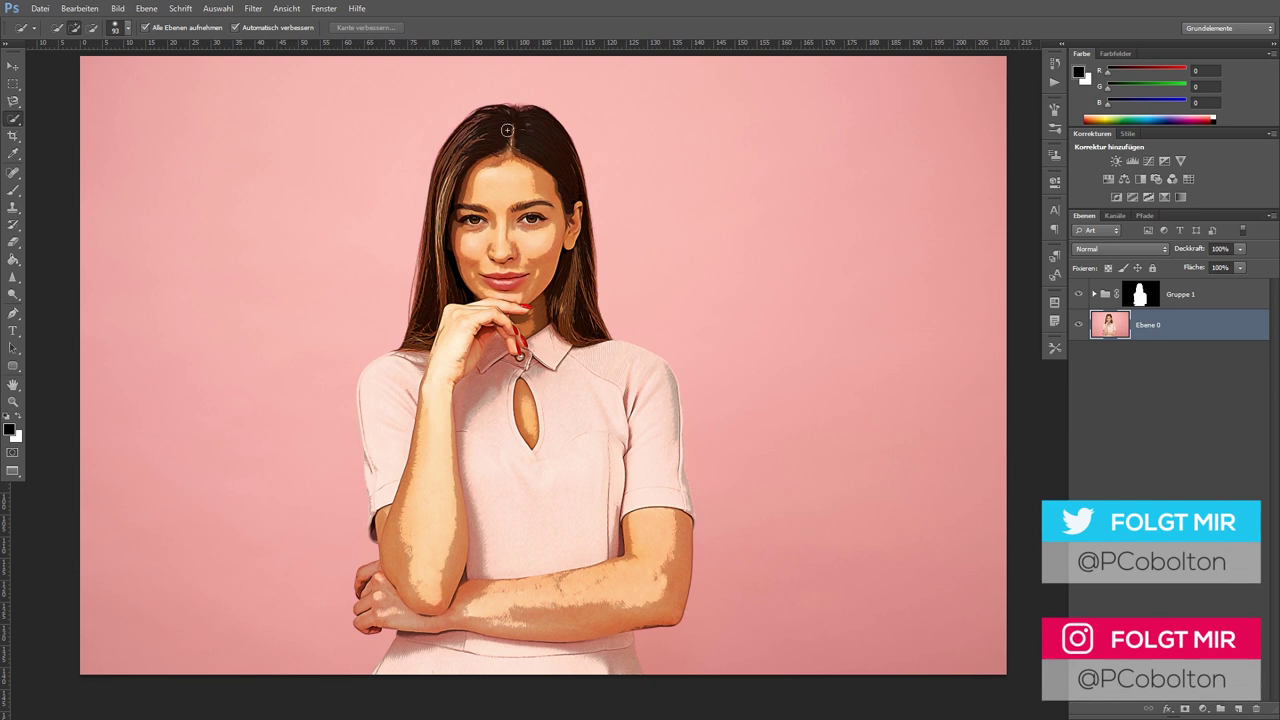
pyautogui.scroll(1, 505, 130)
pyautogui.press('v')
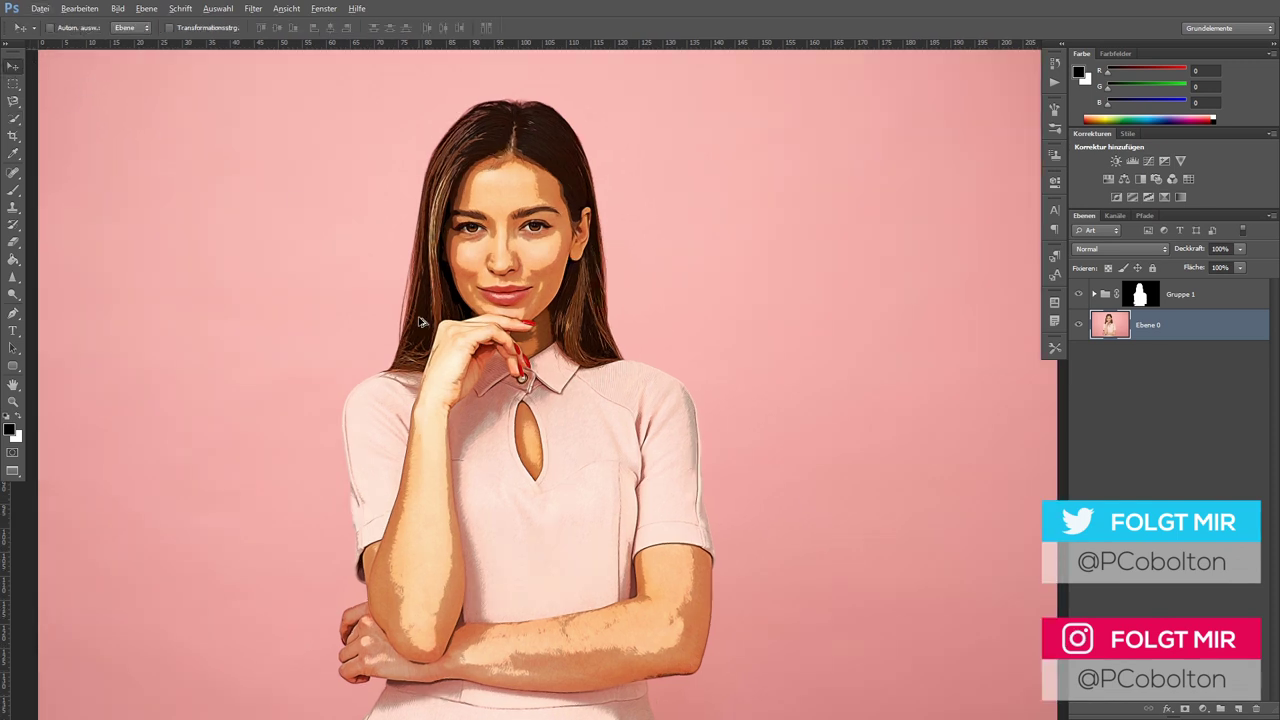
pyautogui.scroll(1, 420, 318)
pyautogui.scroll(1, 420, 318)
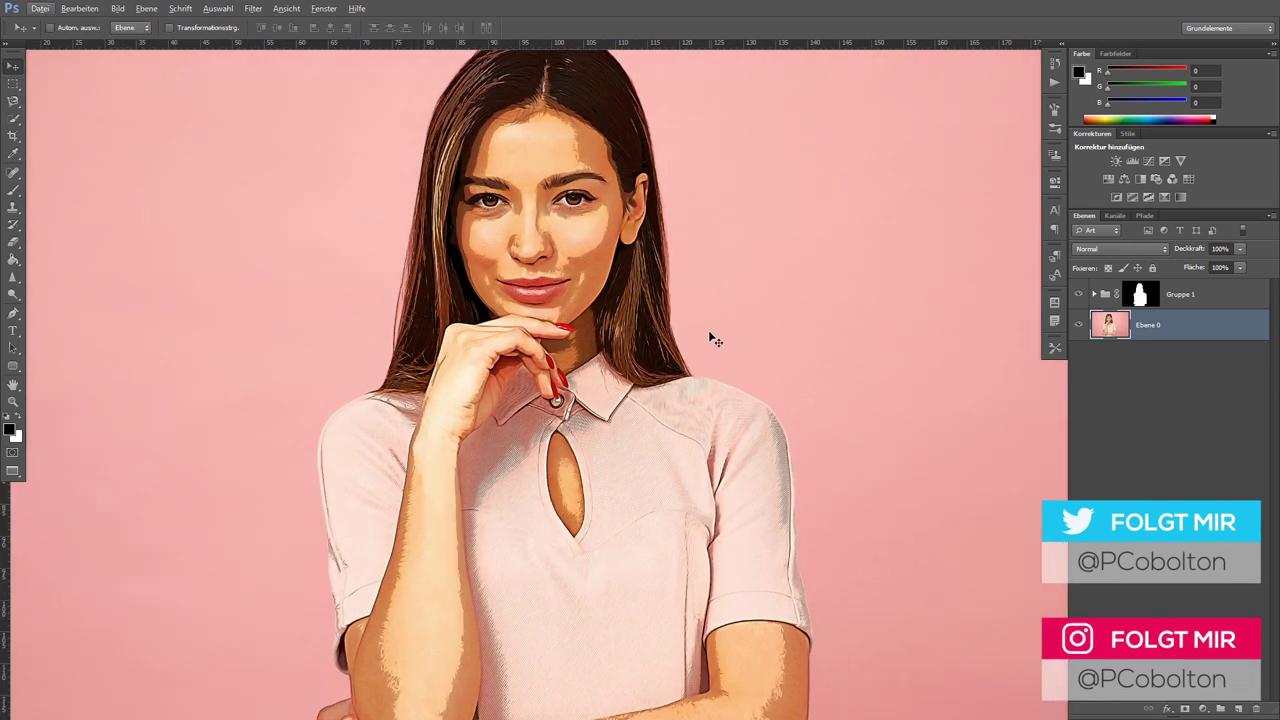